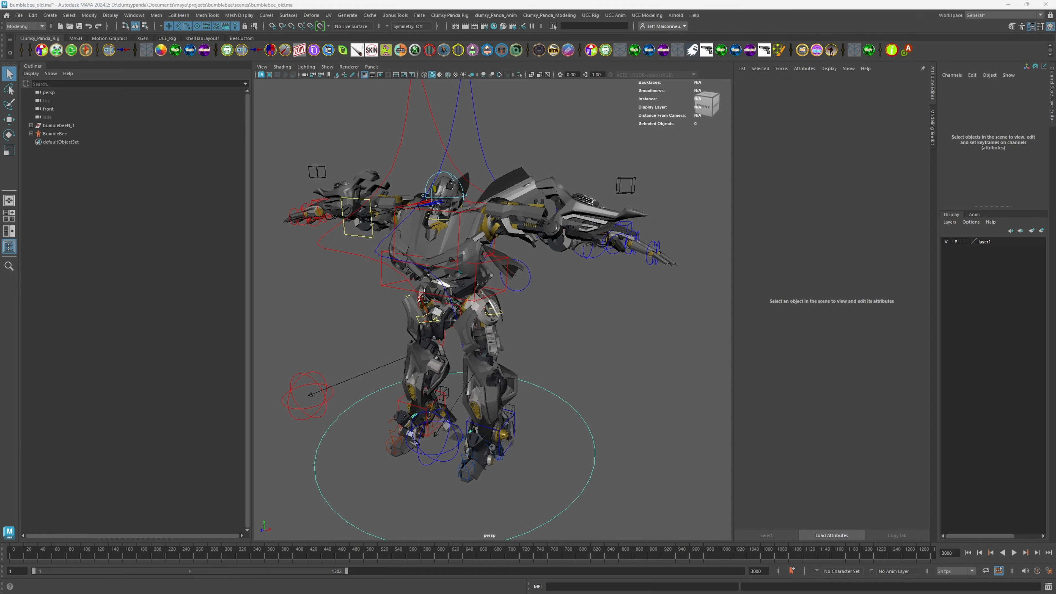
# Try rotating the left scapula control FKScapula_L on the old rig and undo the rotation.
pyautogui.keyDown('alt'); pyautogui.moveTo(440, 287); pyautogui.dragTo(454, 267); pyautogui.keyUp('alt')
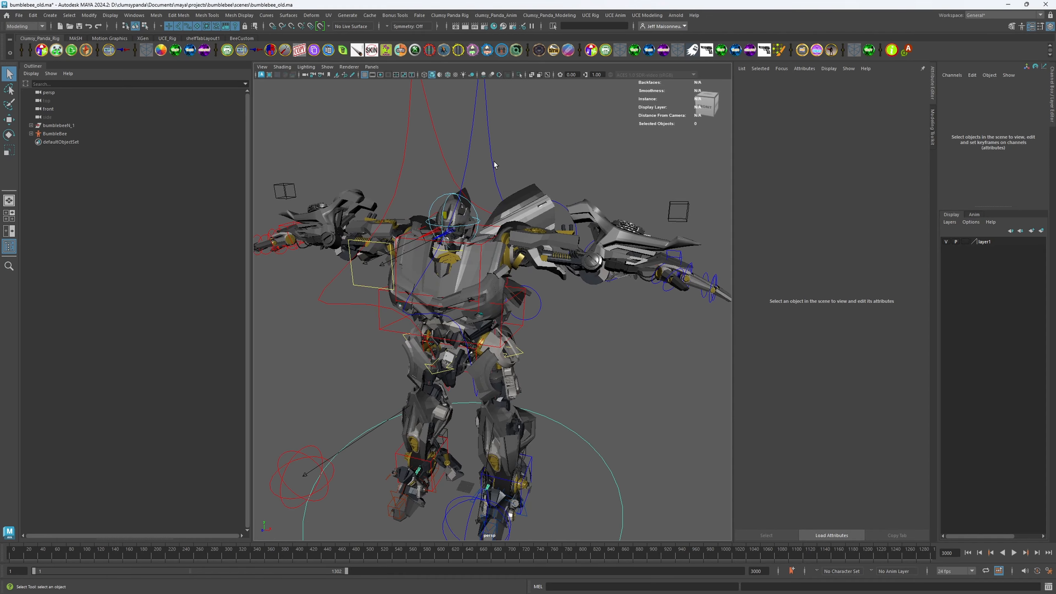
pyautogui.click(494, 161)
pyautogui.press('e')
pyautogui.keyDown('alt'); pyautogui.moveTo(493, 166); pyautogui.dragTo(532, 187); pyautogui.keyUp('alt')
pyautogui.moveTo(506, 266); pyautogui.dragTo(513, 255)
pyautogui.hotkey('ctrl', 'z')
pyautogui.keyDown('alt'); pyautogui.moveTo(576, 333); pyautogui.dragTo(556, 384); pyautogui.keyUp('alt')
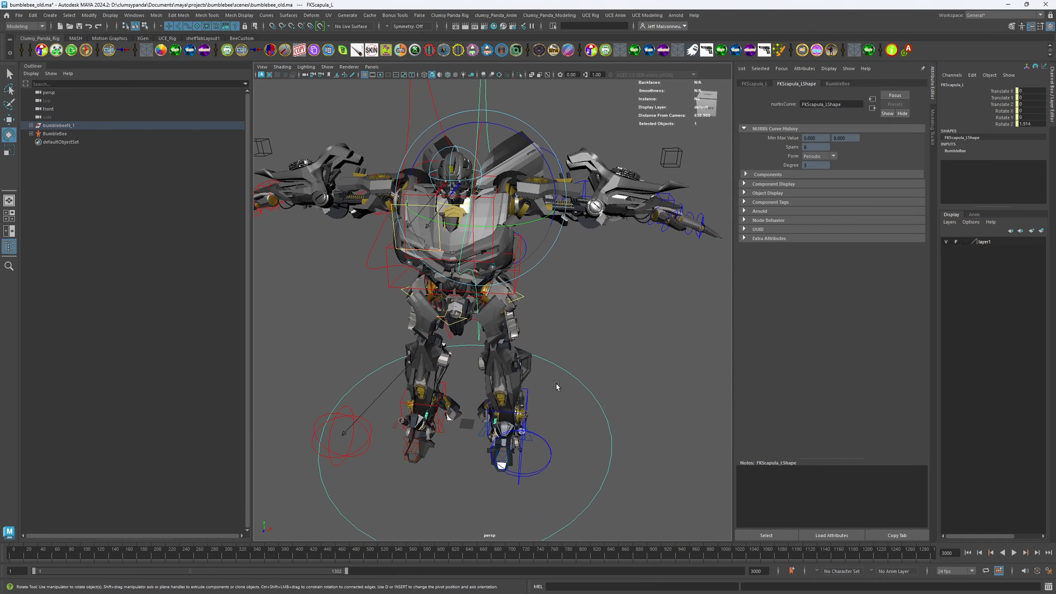
# Try moving the whole rig with the large ground circle control and undo the move.
pyautogui.click(560, 367)
pyautogui.press('w')
pyautogui.moveTo(467, 424); pyautogui.dragTo(480, 406)
pyautogui.hotkey('ctrl', 'z')
# Open the bumblebee.ma and Camero_Car.ma scenes and look over the coloured robot and the car model from several sides.
pyautogui.click(20, 15)
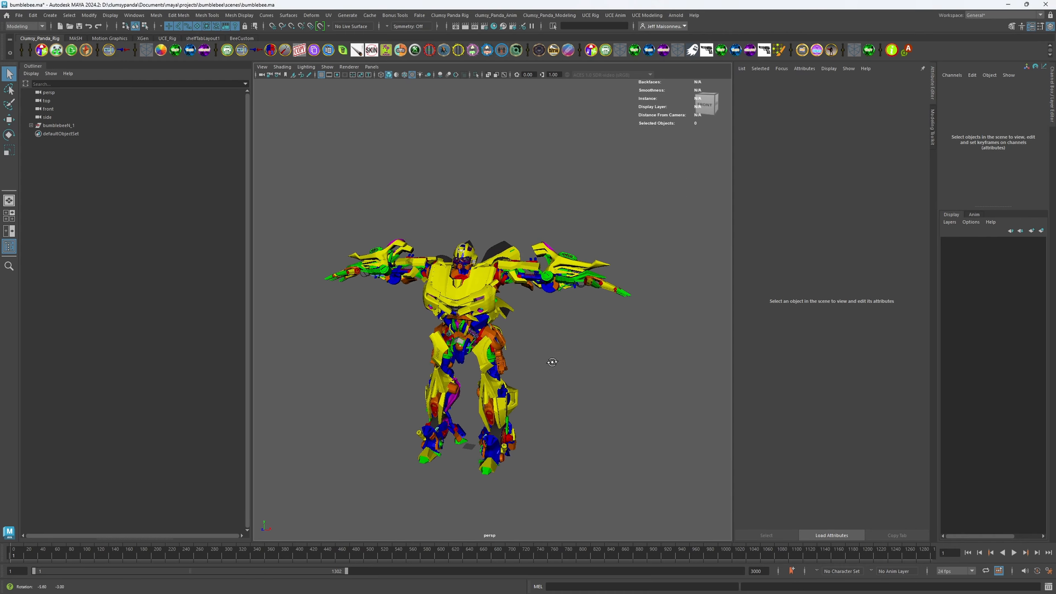
pyautogui.moveTo(538, 370)
pyautogui.keyDown('alt'); pyautogui.mouseDown()
pyautogui.moveTo(537, 352)
pyautogui.moveTo(640, 349)
pyautogui.mouseUp(); pyautogui.keyUp('alt')
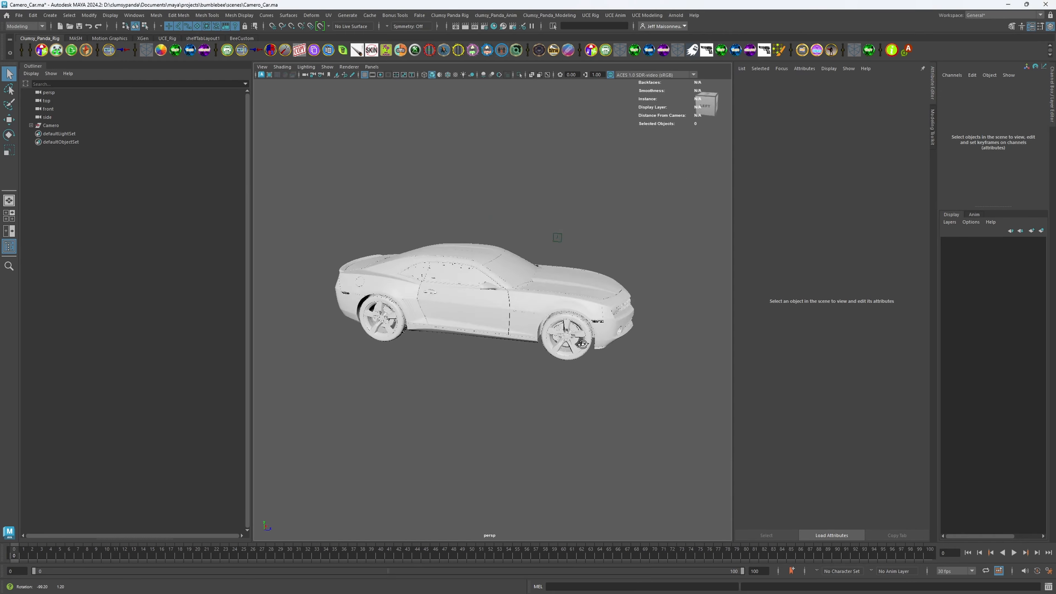
pyautogui.keyDown('alt'); pyautogui.moveTo(582, 343); pyautogui.dragTo(550, 281); pyautogui.keyUp('alt')
pyautogui.keyDown('alt'); pyautogui.moveTo(550, 281); pyautogui.dragTo(628, 291, button='right'); pyautogui.keyUp('alt')
pyautogui.keyDown('alt'); pyautogui.moveTo(628, 292); pyautogui.dragTo(579, 292); pyautogui.keyUp('alt')
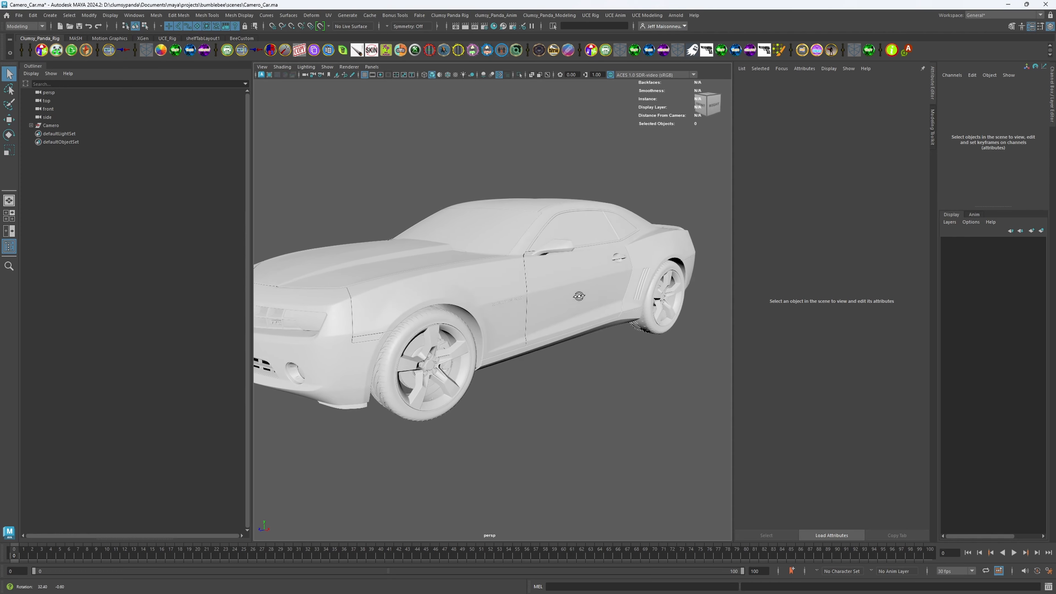
pyautogui.keyDown('alt'); pyautogui.moveTo(579, 292); pyautogui.dragTo(495, 287, button='right'); pyautogui.keyUp('alt')
# Toggle Two Sided Lighting off and on again to check the face normals on the car's wheels and underside.
pyautogui.click(303, 70)
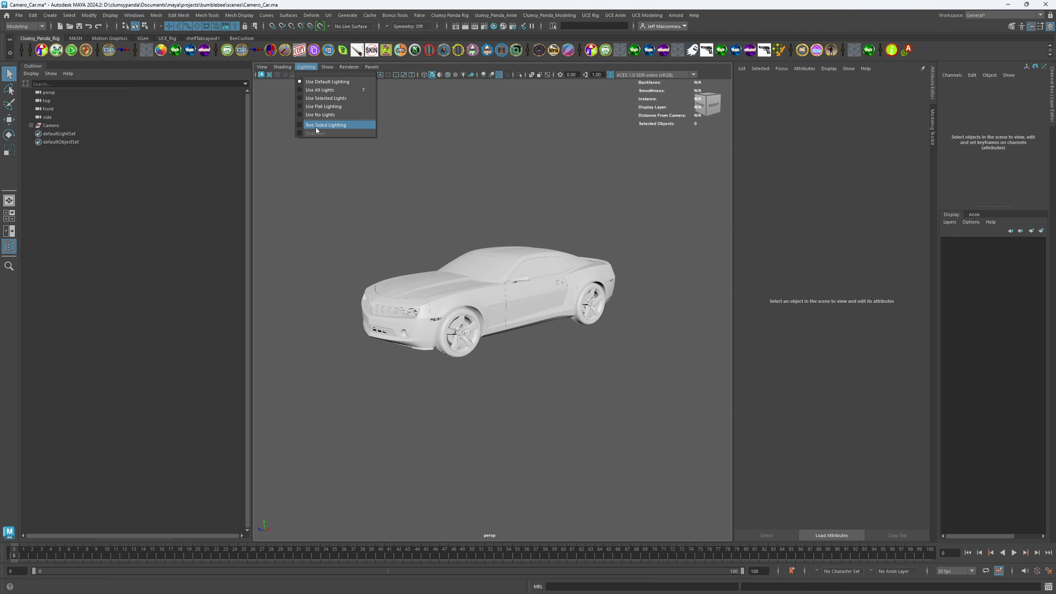
pyautogui.click(325, 125)
pyautogui.keyDown('alt'); pyautogui.moveTo(479, 291); pyautogui.dragTo(358, 263); pyautogui.keyUp('alt')
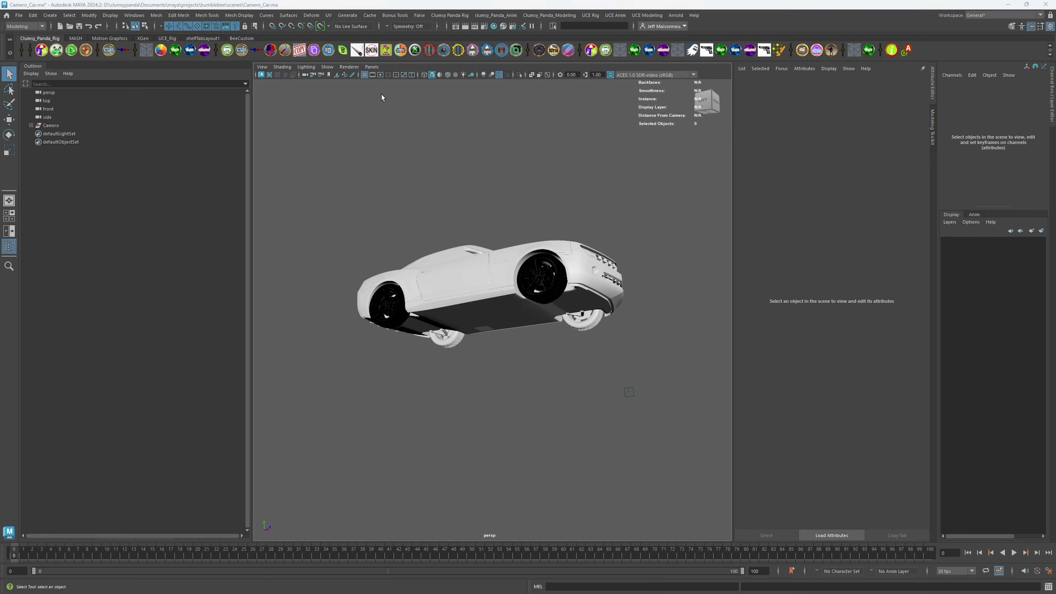
pyautogui.click(328, 68)
pyautogui.moveTo(303, 68)
pyautogui.click(320, 127)
pyautogui.keyDown('alt'); pyautogui.moveTo(553, 249); pyautogui.dragTo(465, 276); pyautogui.keyUp('alt')
pyautogui.keyDown('alt'); pyautogui.moveTo(464, 276); pyautogui.dragTo(499, 287, button='right'); pyautogui.keyUp('alt')
pyautogui.moveTo(499, 287)
pyautogui.keyDown('alt'); pyautogui.mouseDown()
pyautogui.moveTo(527, 307)
pyautogui.moveTo(514, 334)
pyautogui.moveTo(417, 307)
pyautogui.moveTo(479, 245)
pyautogui.mouseUp(); pyautogui.keyUp('alt')
pyautogui.click(448, 76)
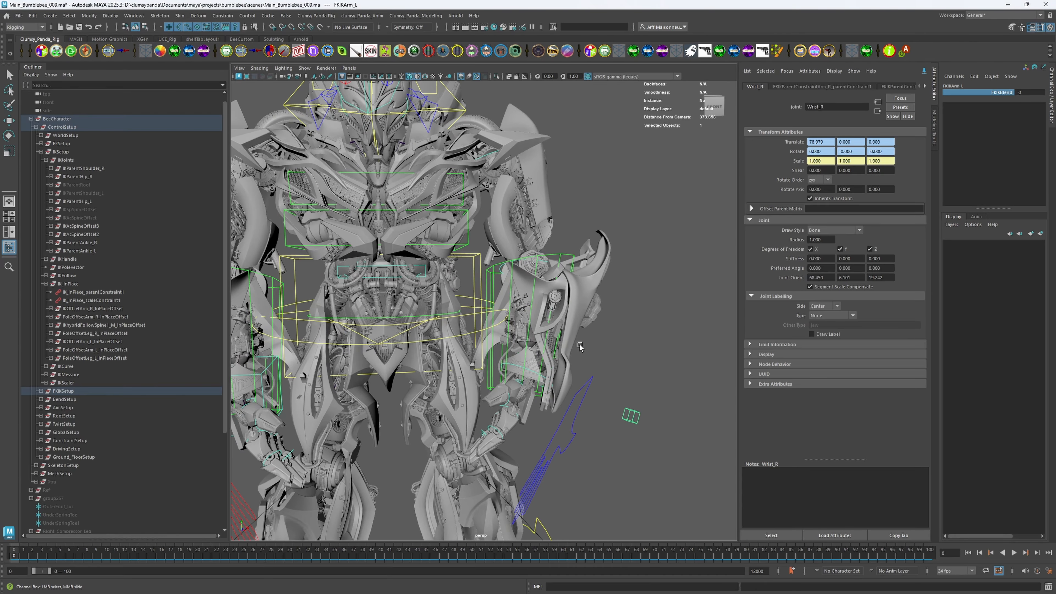
# Create a locator at the left wrist joint Wrist_L in the Main_Bumblebee_009.ma rig.
pyautogui.keyDown('alt'); pyautogui.moveTo(565, 347); pyautogui.dragTo(587, 345, button='middle'); pyautogui.keyUp('alt')
pyautogui.keyDown('alt'); pyautogui.moveTo(558, 350); pyautogui.dragTo(467, 308); pyautogui.keyUp('alt')
pyautogui.click(526, 358)
pyautogui.press('w')
pyautogui.keyDown('alt'); pyautogui.moveTo(552, 322); pyautogui.dragTo(528, 376); pyautogui.keyUp('alt')
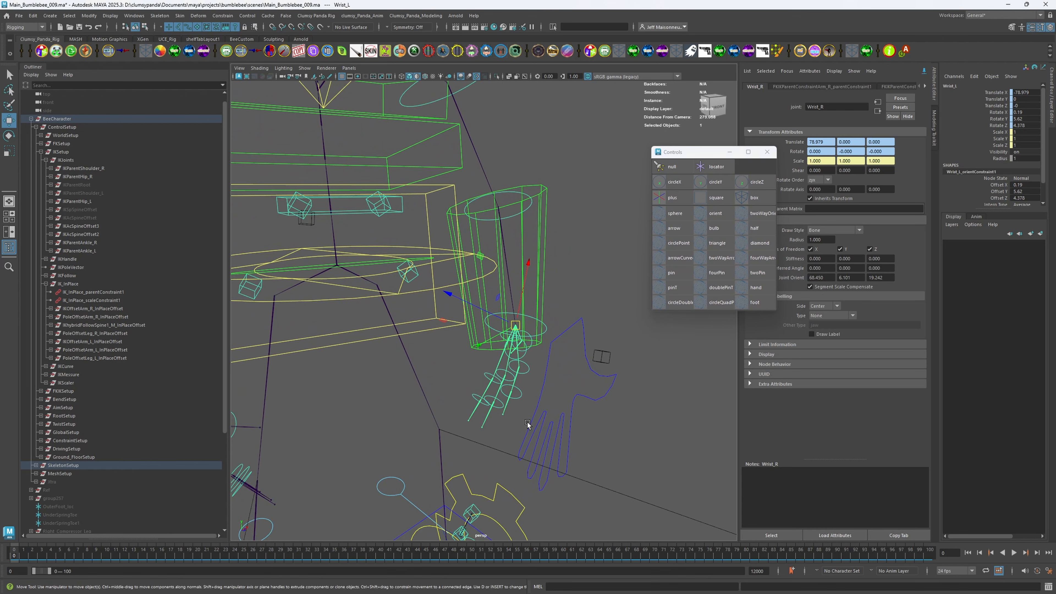
pyautogui.click(714, 166)
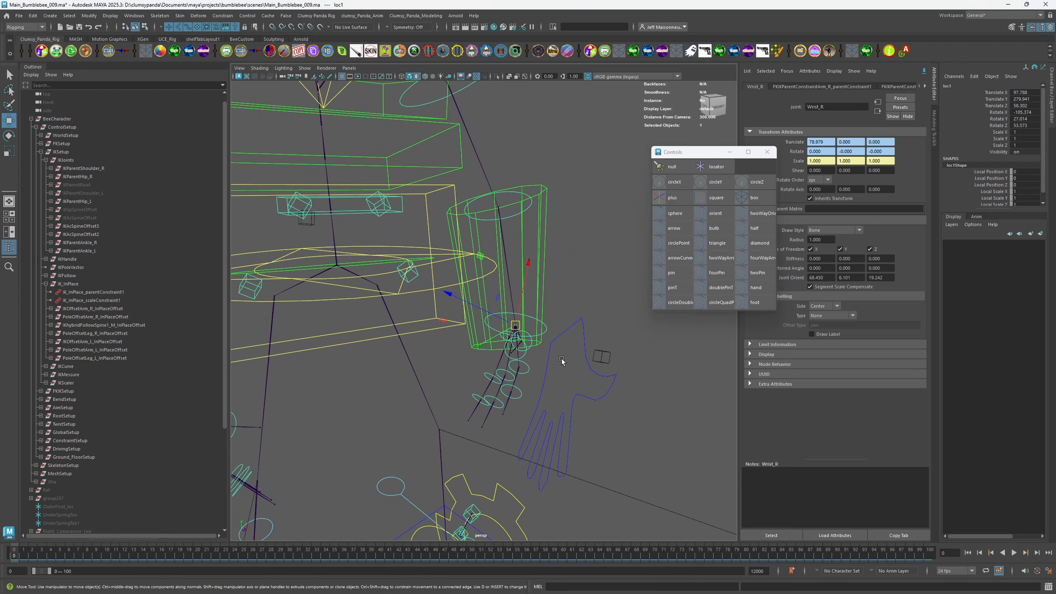
# Scale the wrist locator uniformly to about 47.5 and check its placement and orientation around the left hand.
pyautogui.keyDown('alt'); pyautogui.moveTo(566, 361); pyautogui.dragTo(571, 345); pyautogui.keyUp('alt')
pyautogui.press('e')
pyautogui.press('r')
pyautogui.moveTo(513, 301); pyautogui.dragTo(681, 312)
pyautogui.keyDown('alt'); pyautogui.moveTo(505, 356); pyautogui.dragTo(558, 358); pyautogui.keyUp('alt')
pyautogui.scroll(2, 558, 358)
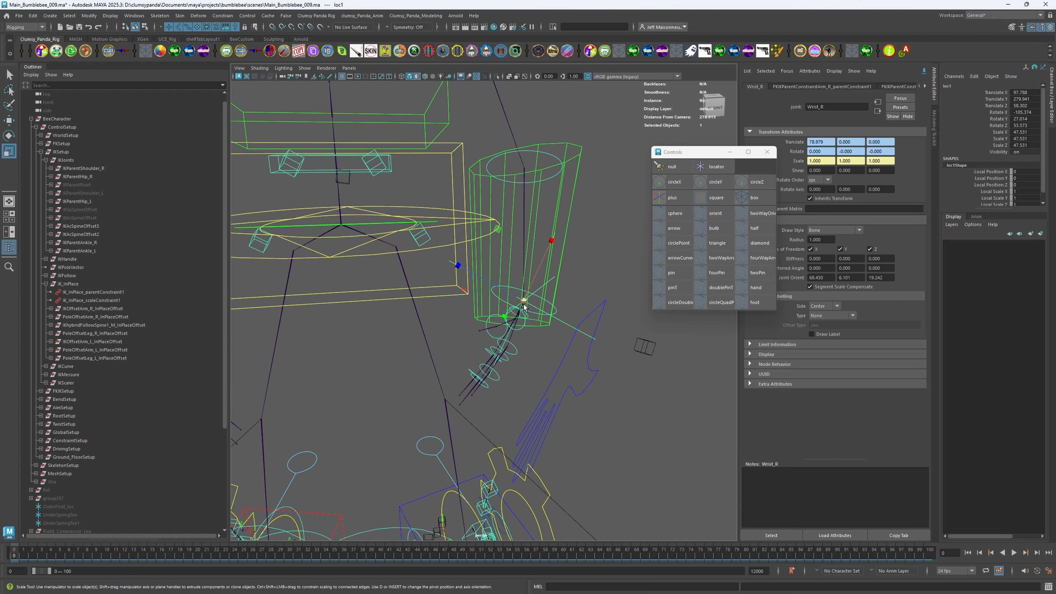
pyautogui.keyDown('alt'); pyautogui.moveTo(523, 306); pyautogui.dragTo(538, 346); pyautogui.keyUp('alt')
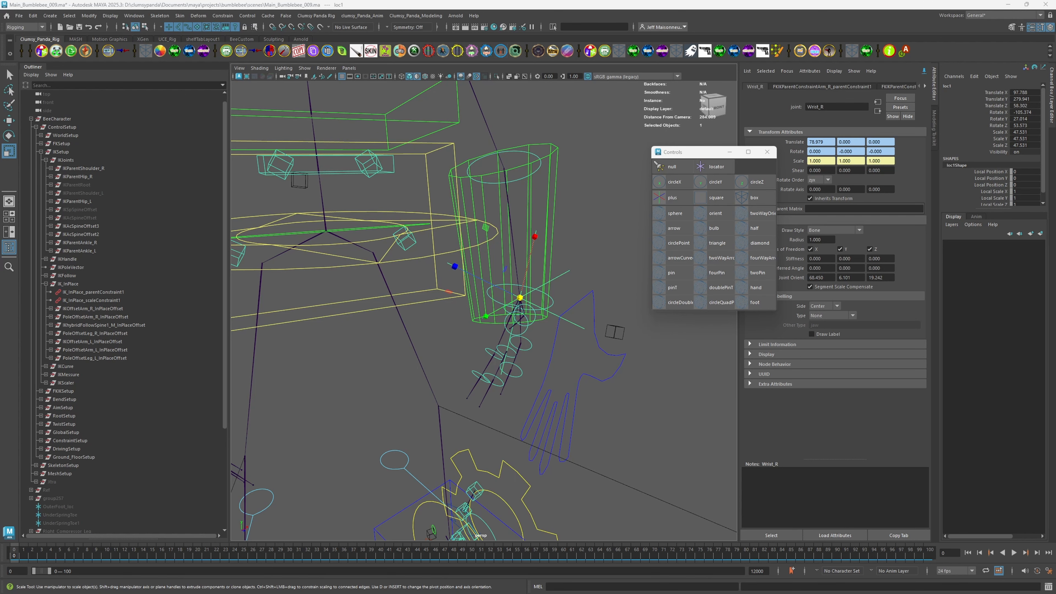
pyautogui.press('w')
pyautogui.keyDown('alt'); pyautogui.moveTo(318, 293); pyautogui.dragTo(330, 317); pyautogui.keyUp('alt')
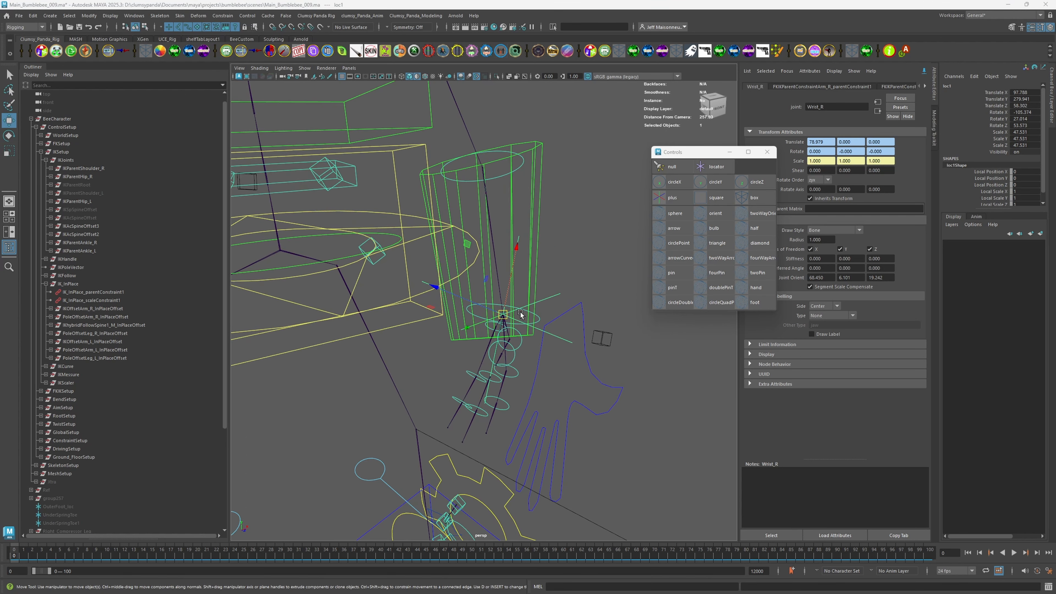
pyautogui.keyDown('alt'); pyautogui.moveTo(521, 315); pyautogui.dragTo(600, 363); pyautogui.keyUp('alt')
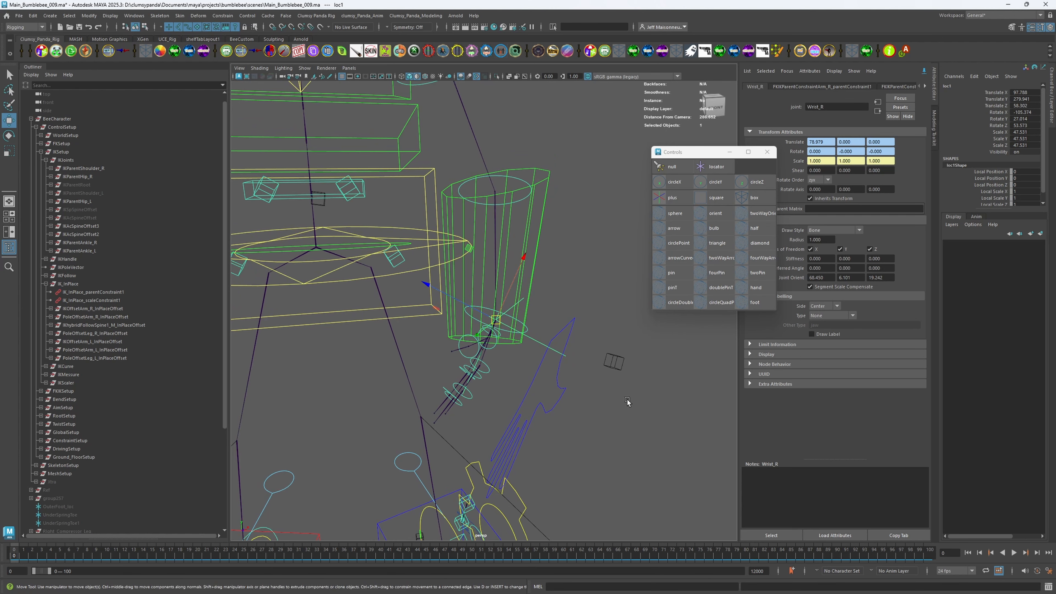
# Raise FKIKBlend on the FKIKArm_L control to switch the left arm from FK to IK.
pyautogui.click(614, 361)
pyautogui.click(1001, 94)
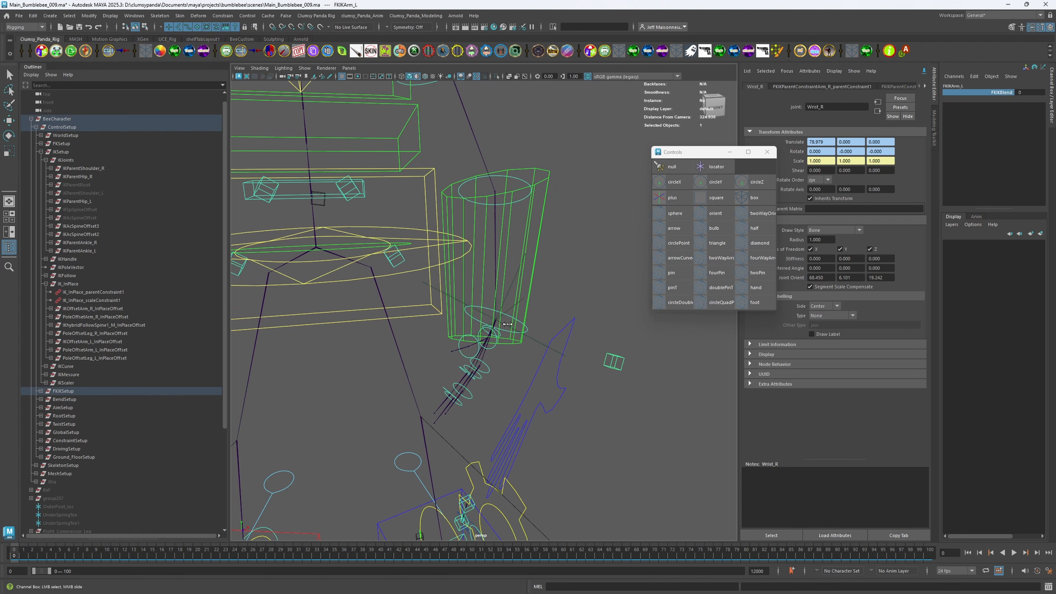
pyautogui.moveTo(557, 326); pyautogui.dragTo(597, 323, button='middle')
pyautogui.keyDown('alt'); pyautogui.moveTo(597, 323); pyautogui.dragTo(575, 335); pyautogui.keyUp('alt')
pyautogui.keyDown('alt'); pyautogui.moveTo(575, 335); pyautogui.dragTo(595, 361, button='right'); pyautogui.keyUp('alt')
pyautogui.keyDown('alt'); pyautogui.moveTo(596, 361); pyautogui.dragTo(613, 361); pyautogui.keyUp('alt')
# Select the Wrist_L joint and examine its orientation and rotation values against the locator and the IK hand control.
pyautogui.click(506, 300)
pyautogui.press('w')
pyautogui.keyDown('alt'); pyautogui.moveTo(548, 349); pyautogui.dragTo(548, 373, button='middle'); pyautogui.keyUp('alt')
pyautogui.keyDown('alt'); pyautogui.moveTo(548, 374); pyautogui.dragTo(549, 367); pyautogui.keyUp('alt')
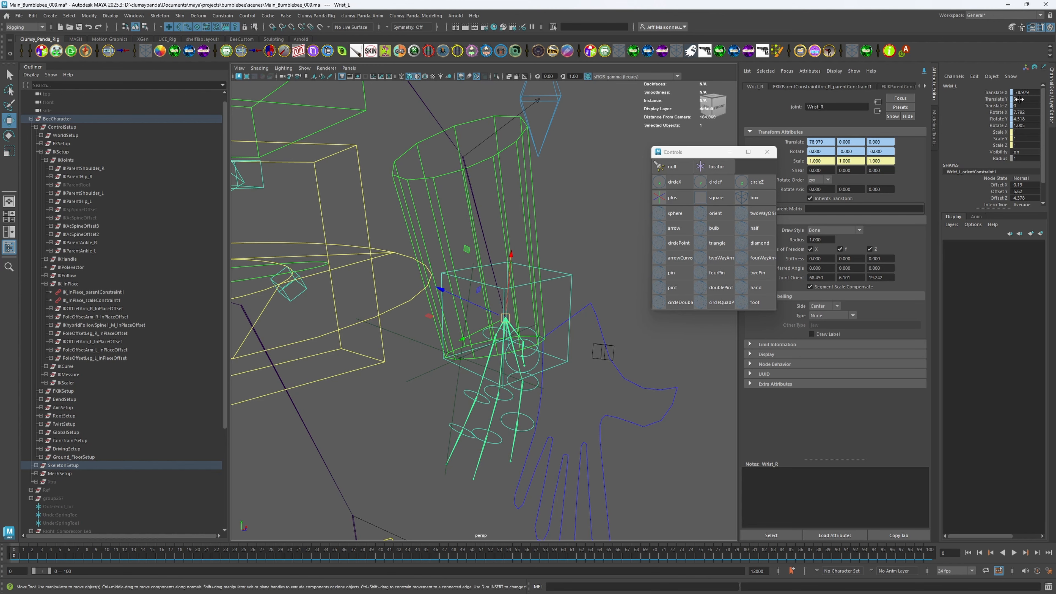
pyautogui.keyDown('alt'); pyautogui.moveTo(510, 445); pyautogui.dragTo(530, 414); pyautogui.keyUp('alt')
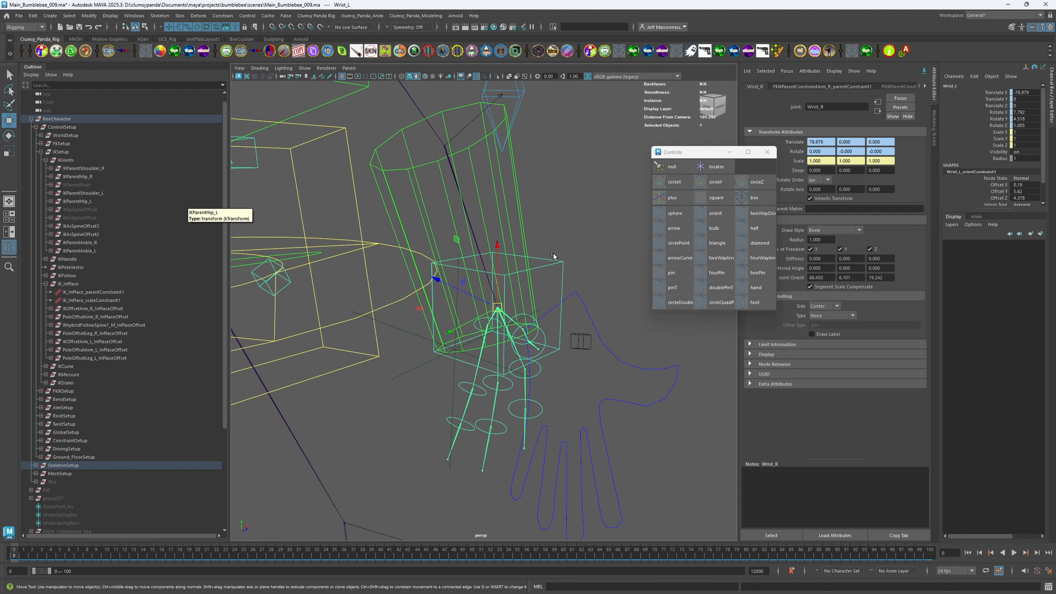
pyautogui.keyDown('alt'); pyautogui.moveTo(530, 333); pyautogui.dragTo(440, 318); pyautogui.keyUp('alt')
pyautogui.keyDown('alt'); pyautogui.moveTo(558, 360); pyautogui.dragTo(449, 358); pyautogui.keyUp('alt')
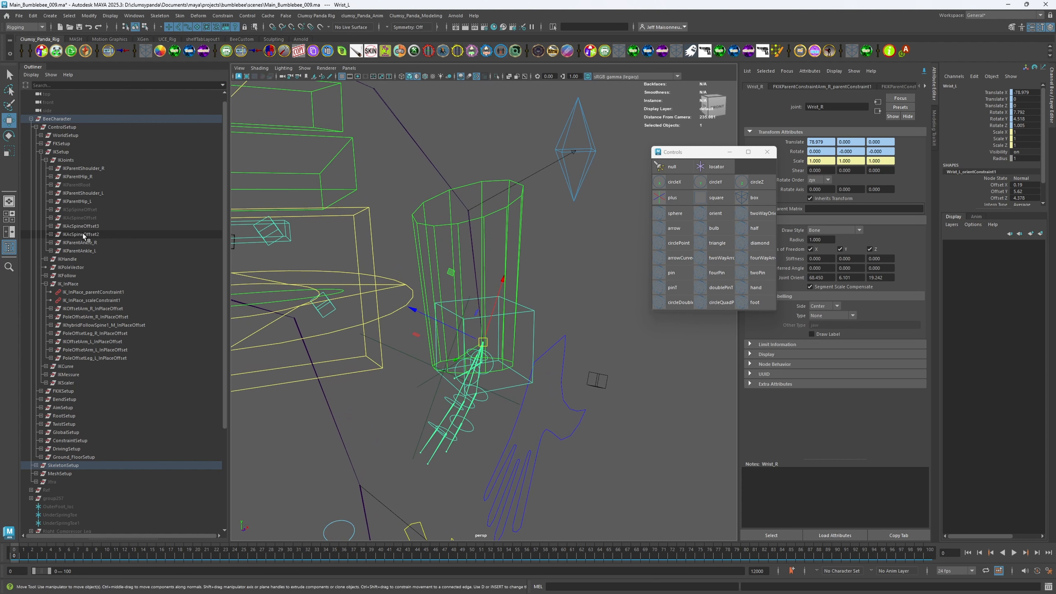
# Expand IKParentShoulder_L in the hierarchy and select the IK_Shoulder_L joint to examine its rotation values.
pyautogui.click(79, 194)
pyautogui.click(51, 193)
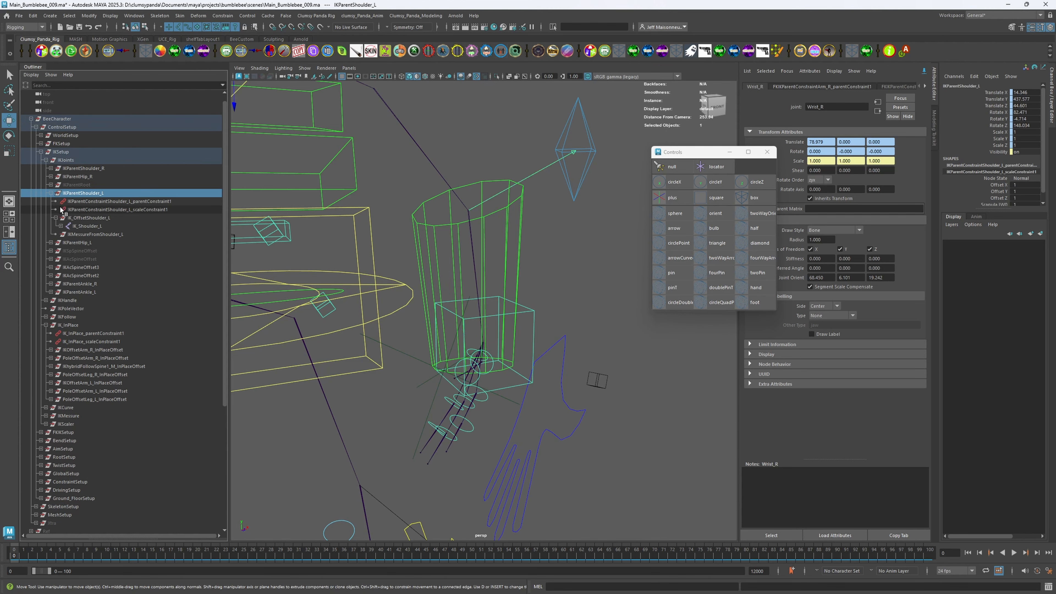
pyautogui.click(88, 226)
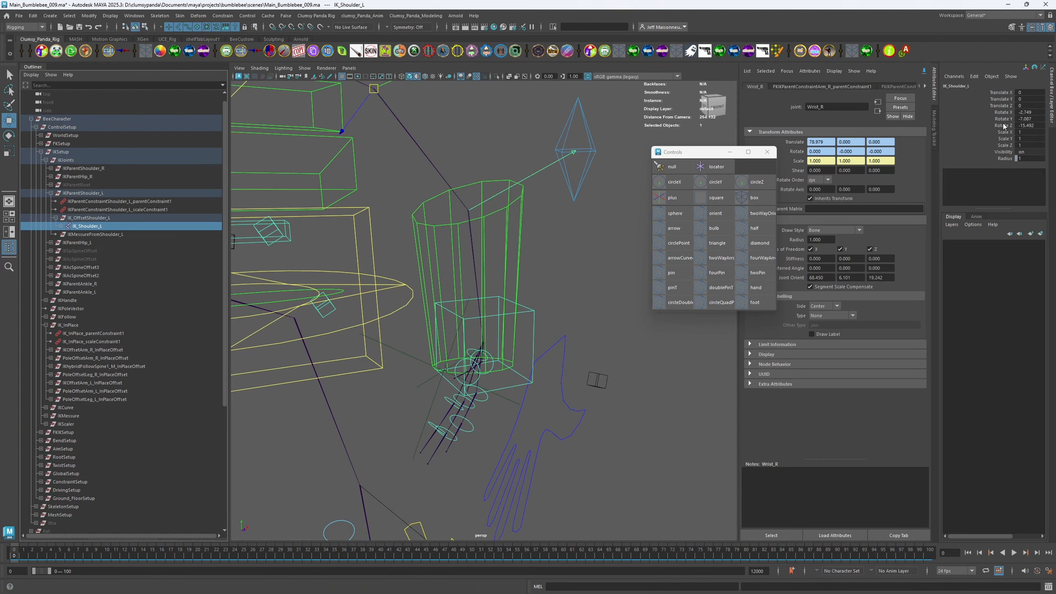
pyautogui.keyDown('alt'); pyautogui.moveTo(559, 359); pyautogui.dragTo(515, 339); pyautogui.keyUp('alt')
# Select IKOffsetArm_L above the IKArm_L control and graph its input and output connections in the Node Editor.
pyautogui.click(537, 299)
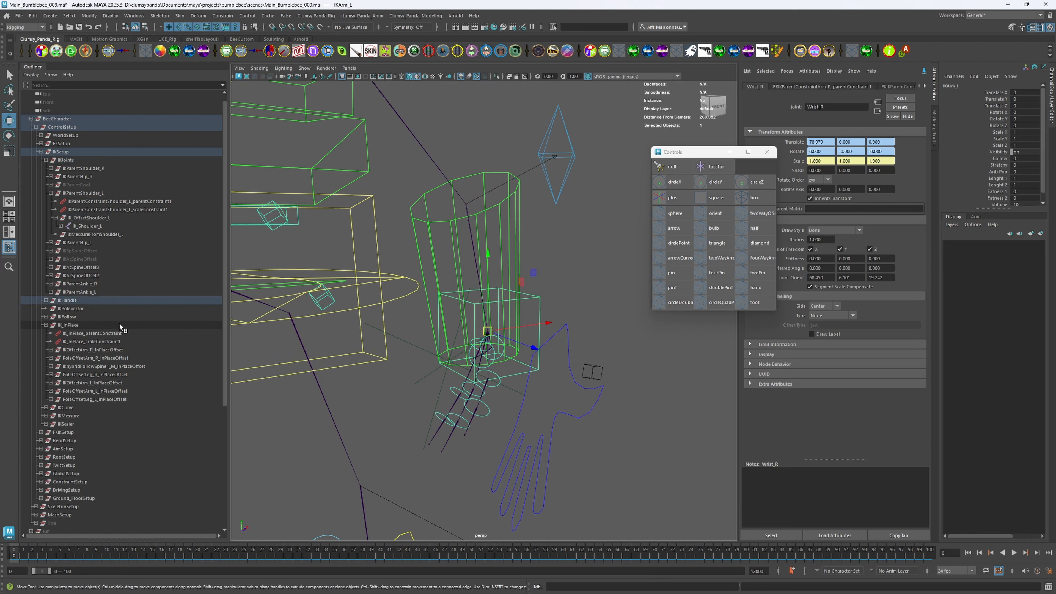
pyautogui.press('Up')
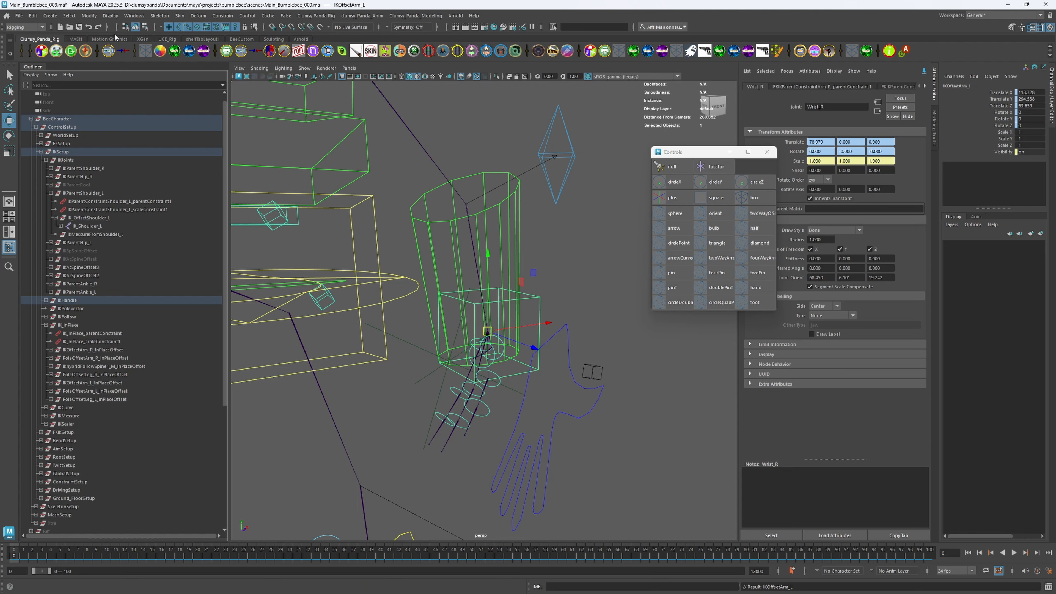
pyautogui.click(134, 15)
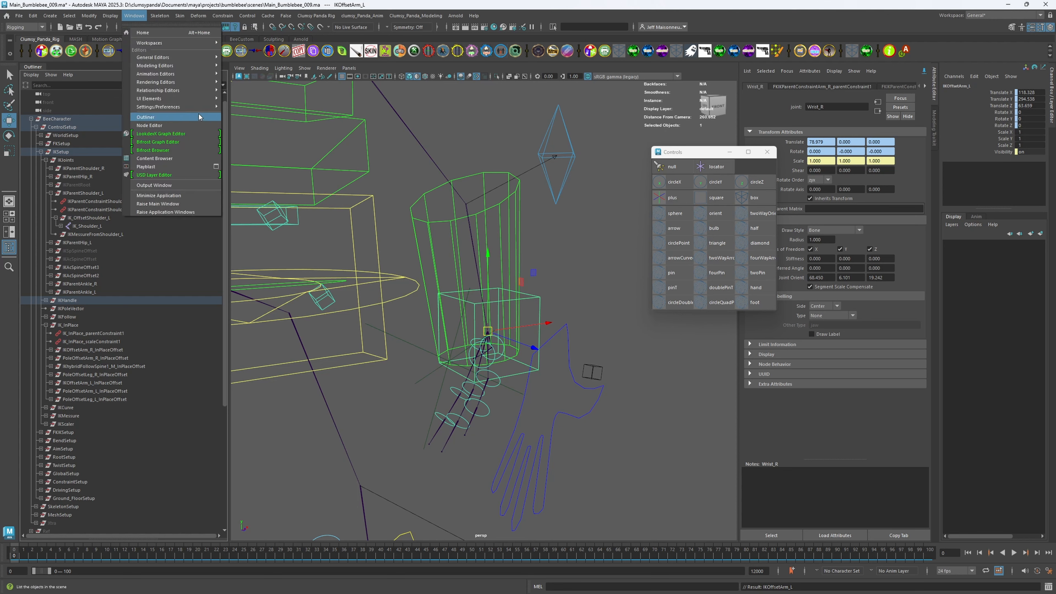
pyautogui.moveTo(157, 100)
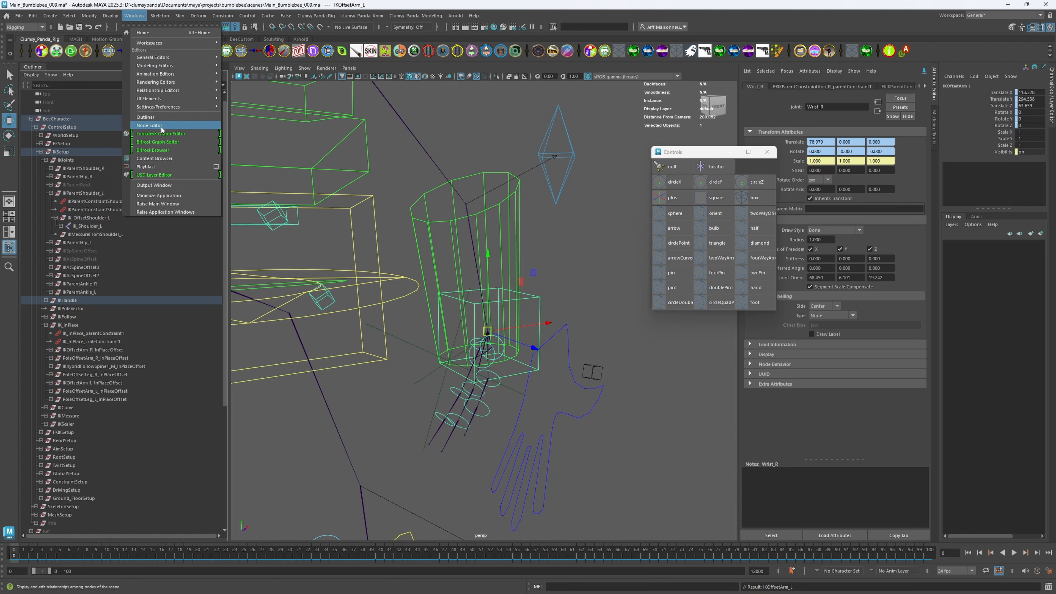
pyautogui.click(150, 126)
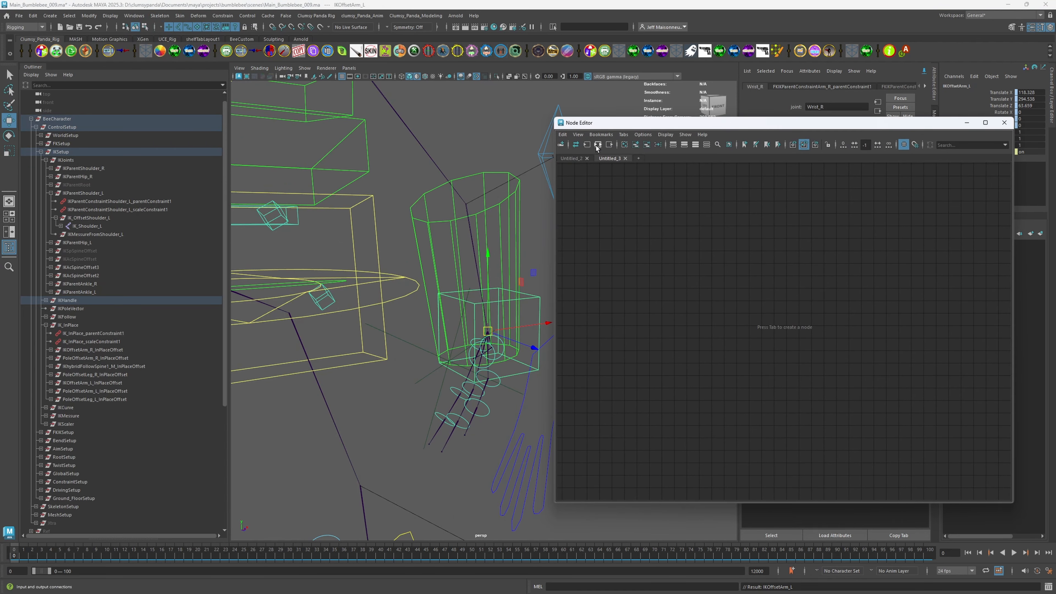
pyautogui.moveTo(692, 125); pyautogui.dragTo(474, 97)
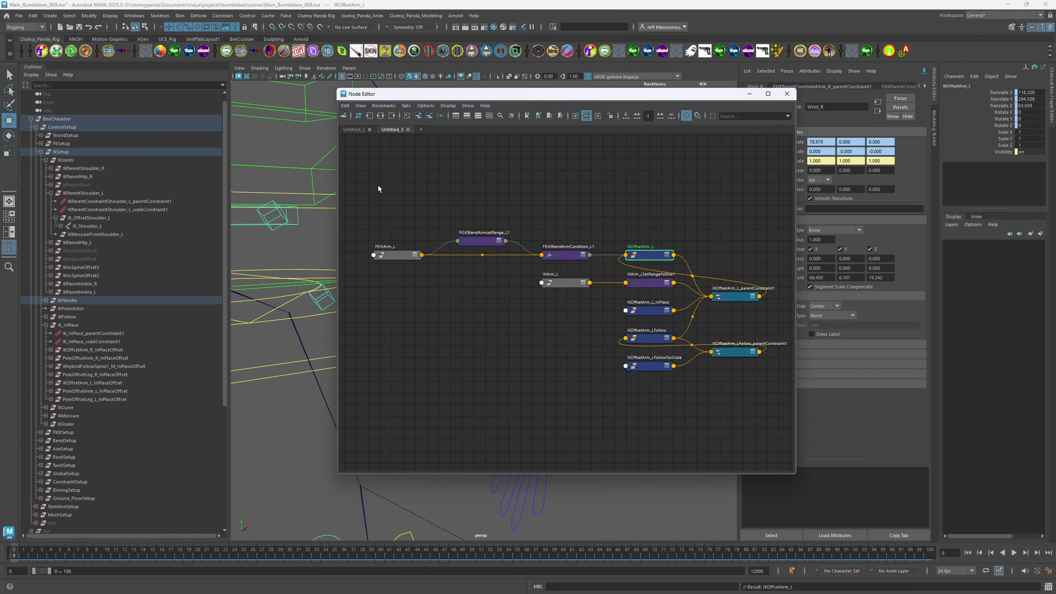
pyautogui.keyDown('alt'); pyautogui.moveTo(534, 308); pyautogui.dragTo(472, 292, button='middle'); pyautogui.keyUp('alt')
pyautogui.keyDown('alt'); pyautogui.moveTo(473, 292); pyautogui.dragTo(500, 295, button='right'); pyautogui.keyUp('alt')
pyautogui.keyDown('alt'); pyautogui.moveTo(522, 337); pyautogui.dragTo(476, 319, button='middle'); pyautogui.keyUp('alt')
# Expand the IKHandle hierarchy down to IKOffsetArm_L_parentConstraint1 and graph that constraint's connections to examine its parent targets.
pyautogui.click(46, 300)
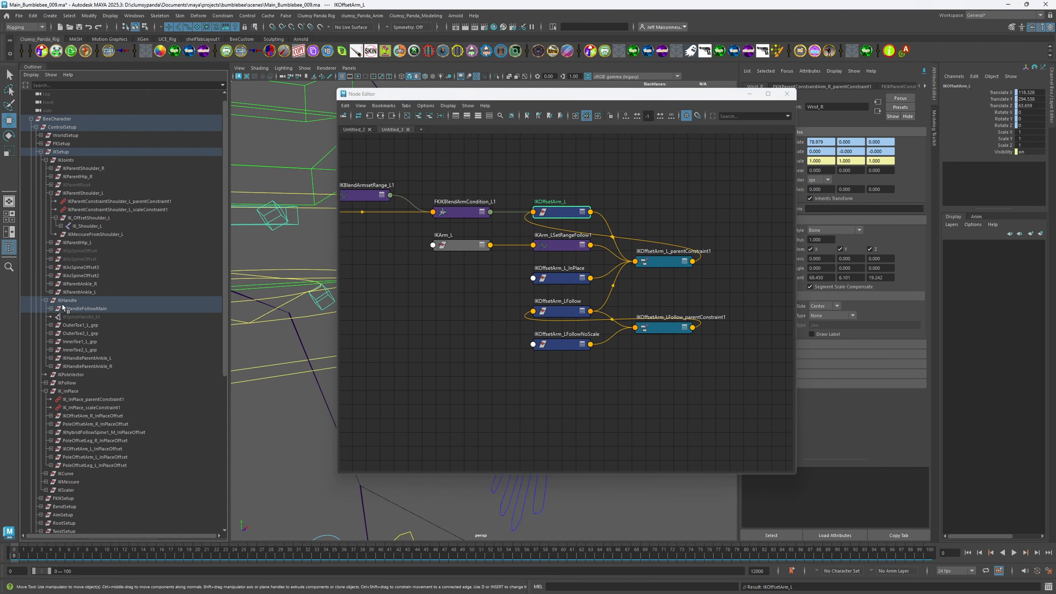
pyautogui.click(51, 308)
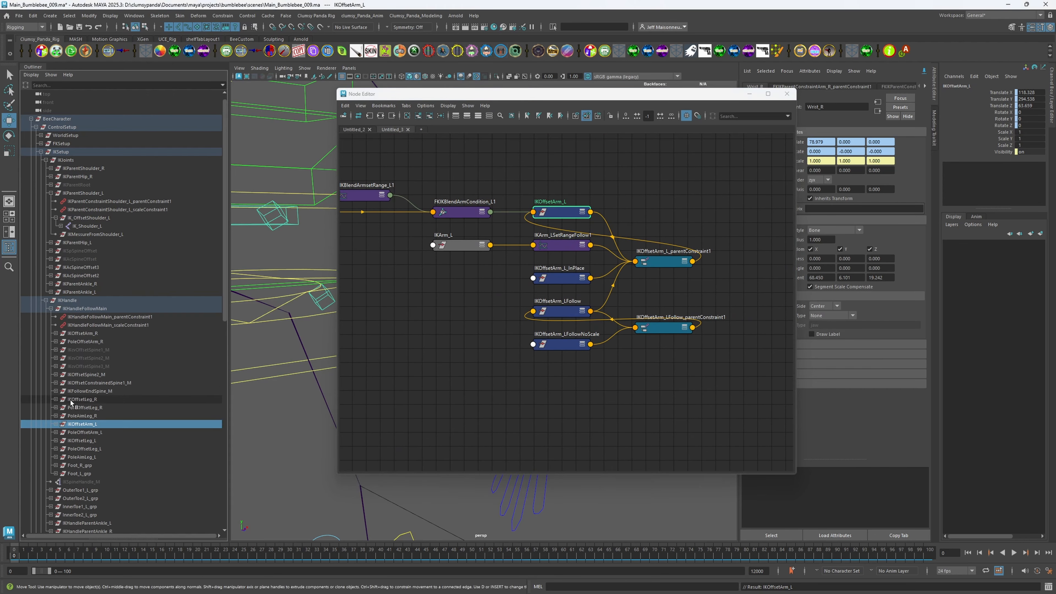
pyautogui.click(55, 424)
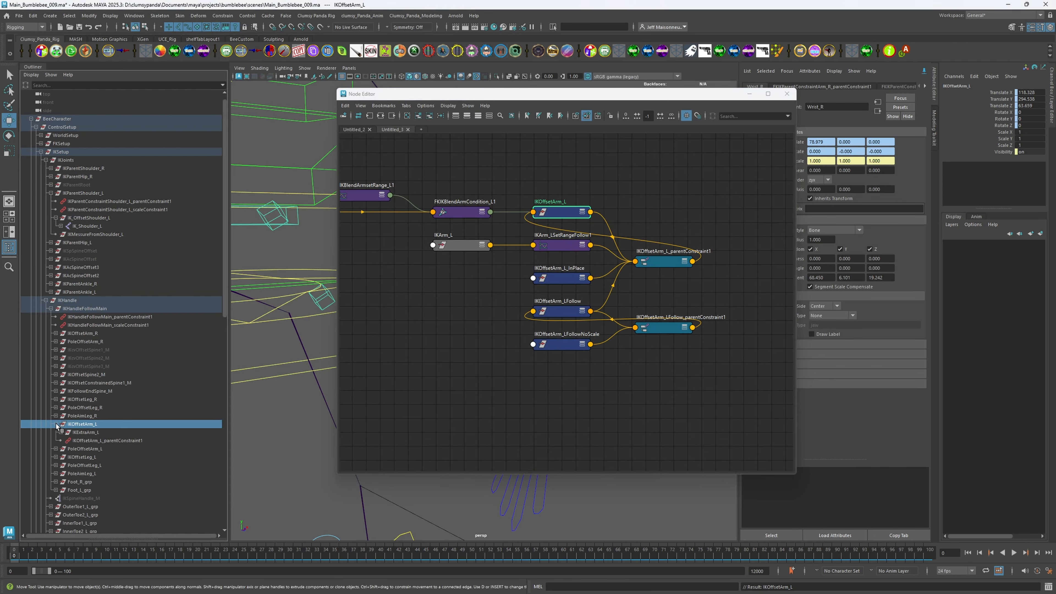
pyautogui.click(81, 440)
pyautogui.click(381, 116)
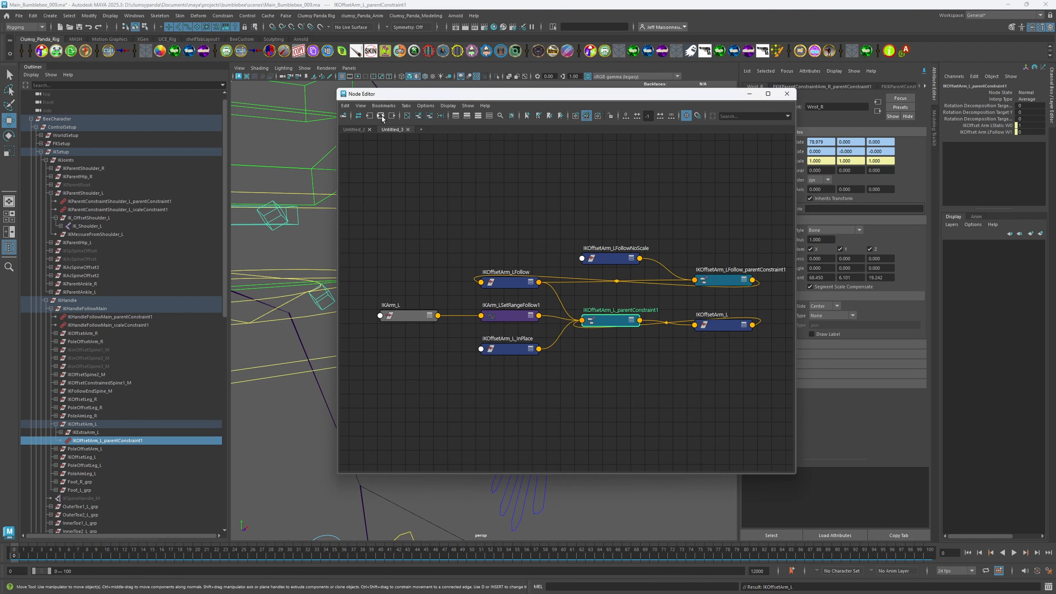
pyautogui.keyDown('alt'); pyautogui.moveTo(522, 357); pyautogui.dragTo(519, 335, button='middle'); pyautogui.keyUp('alt')
pyautogui.keyDown('alt'); pyautogui.moveTo(457, 358); pyautogui.dragTo(544, 359, button='right'); pyautogui.keyUp('alt')
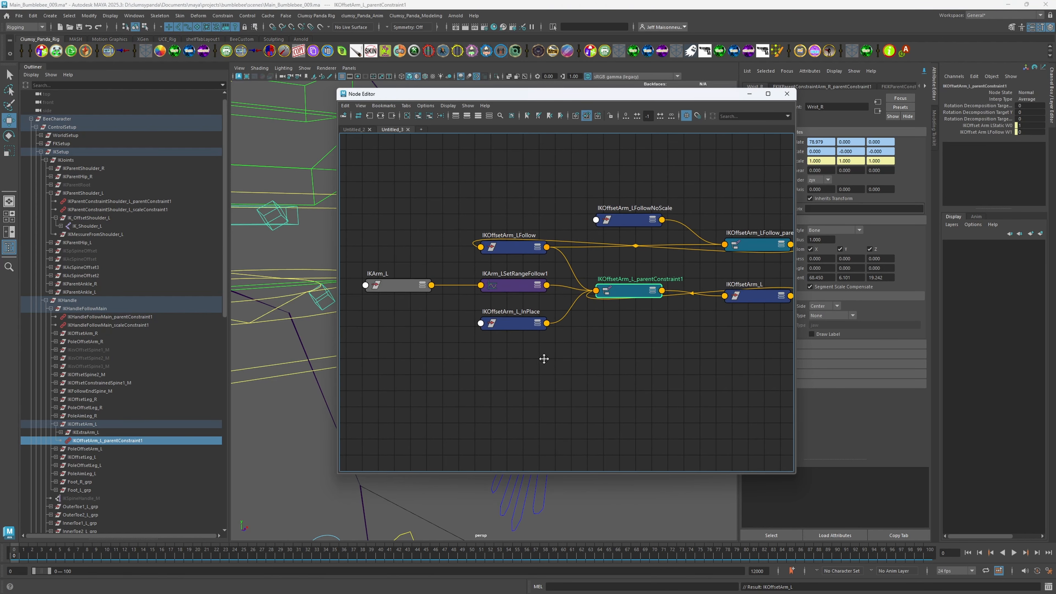
pyautogui.keyDown('alt'); pyautogui.moveTo(544, 359); pyautogui.dragTo(481, 362, button='middle'); pyautogui.keyUp('alt')
pyautogui.keyDown('alt'); pyautogui.moveTo(536, 343); pyautogui.dragTo(578, 354, button='middle'); pyautogui.keyUp('alt')
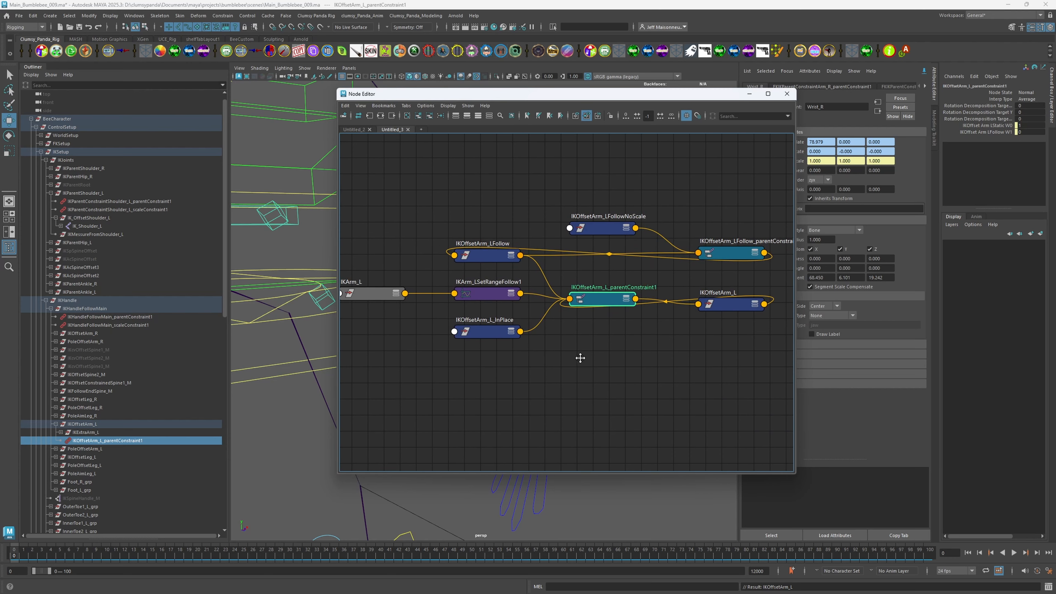
pyautogui.keyDown('alt'); pyautogui.moveTo(578, 353); pyautogui.dragTo(497, 378, button='right'); pyautogui.keyUp('alt')
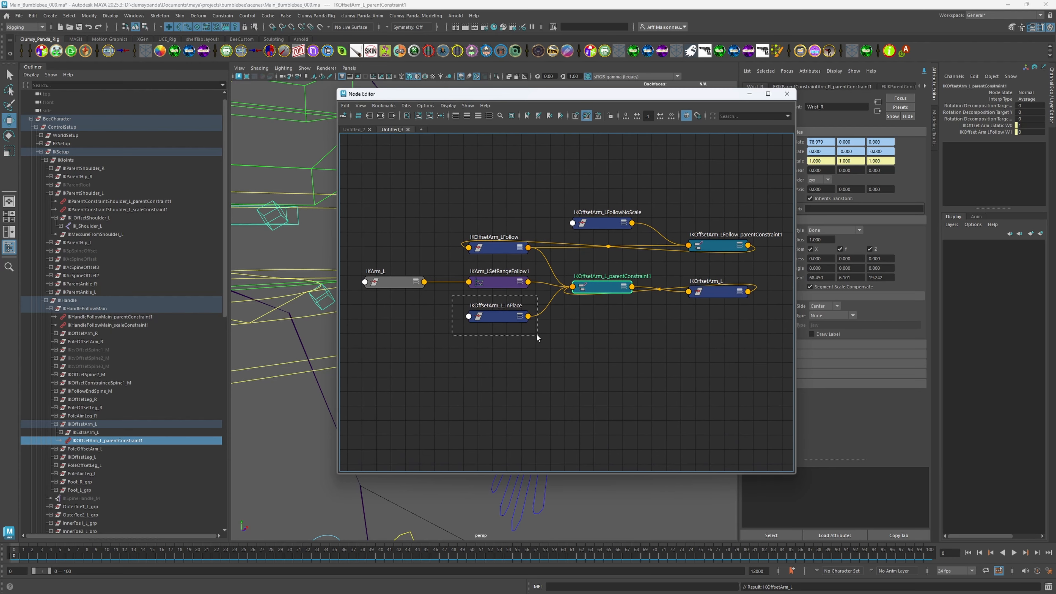
# Select the IKOffsetArm_L_InPlace node in the graph and examine its position at the left wrist in the scene.
pyautogui.moveTo(537, 338); pyautogui.dragTo(537, 338)
pyautogui.moveTo(418, 96); pyautogui.dragTo(671, 118)
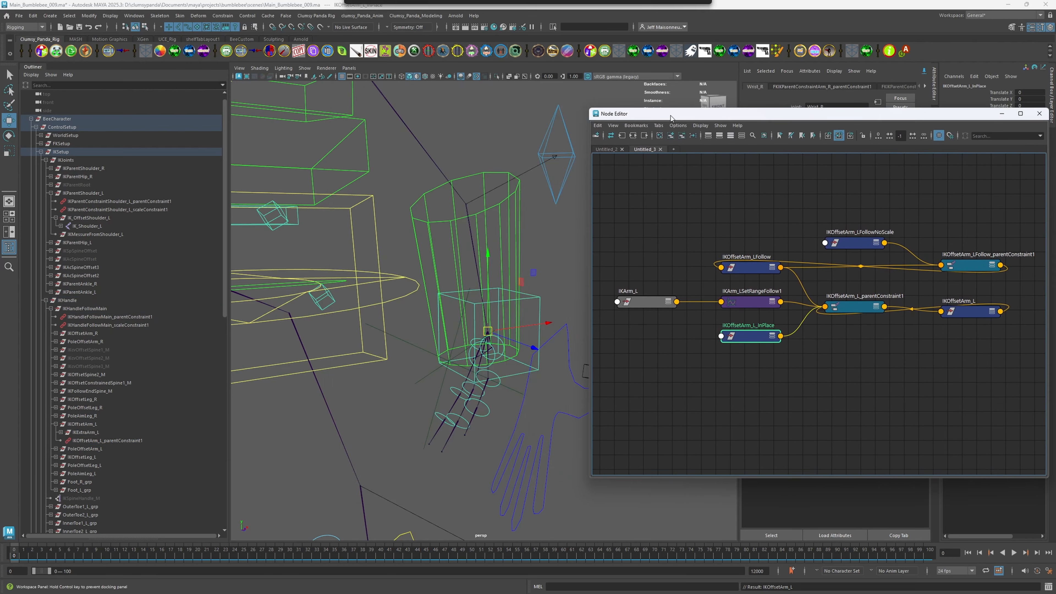
pyautogui.keyDown('alt'); pyautogui.moveTo(549, 311); pyautogui.dragTo(503, 289); pyautogui.keyUp('alt')
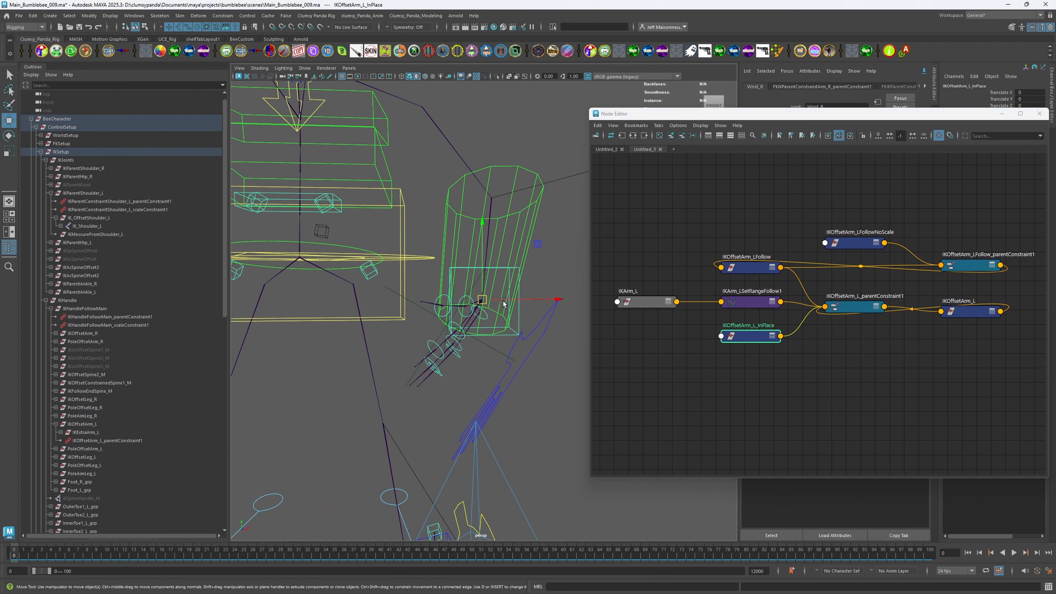
# Move the IKOffsetArm_L_InPlace node away from zero, to about -20.5, -14.6, -5.3, and view its effect at the left wrist.
pyautogui.keyDown('alt'); pyautogui.moveTo(503, 303); pyautogui.dragTo(473, 361, button='right'); pyautogui.keyUp('alt')
pyautogui.moveTo(478, 297); pyautogui.dragTo(392, 393)
pyautogui.keyDown('alt'); pyautogui.moveTo(392, 393); pyautogui.dragTo(360, 367, button='right'); pyautogui.keyUp('alt')
pyautogui.keyDown('alt'); pyautogui.moveTo(360, 366); pyautogui.dragTo(291, 333); pyautogui.keyUp('alt')
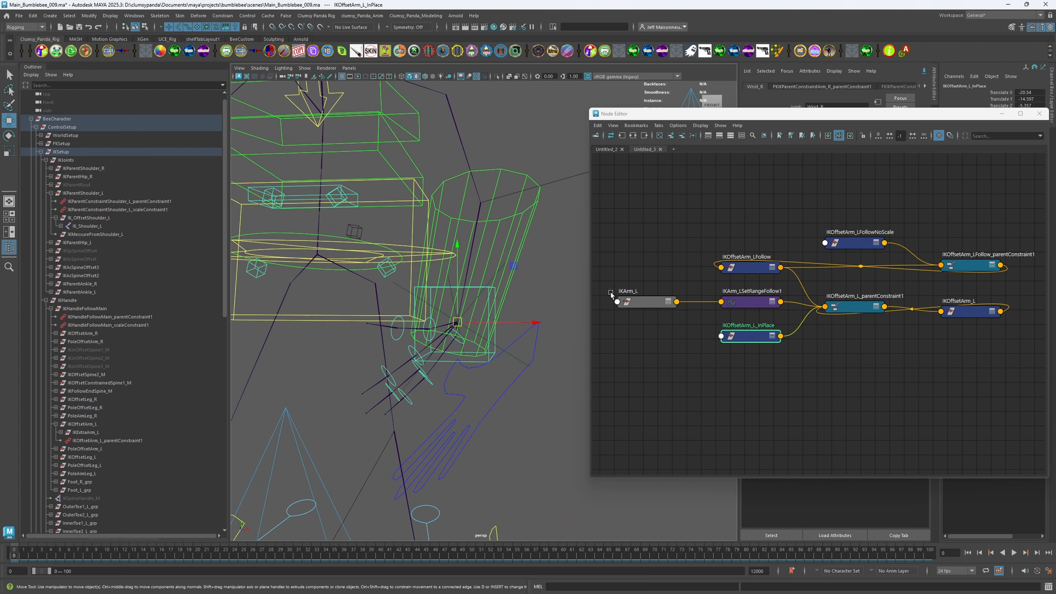
pyautogui.moveTo(744, 117); pyautogui.dragTo(657, 386)
pyautogui.keyDown('alt'); pyautogui.moveTo(569, 329); pyautogui.dragTo(502, 305, button='right'); pyautogui.keyUp('alt')
pyautogui.keyDown('alt'); pyautogui.moveTo(502, 306); pyautogui.dragTo(519, 285); pyautogui.keyUp('alt')
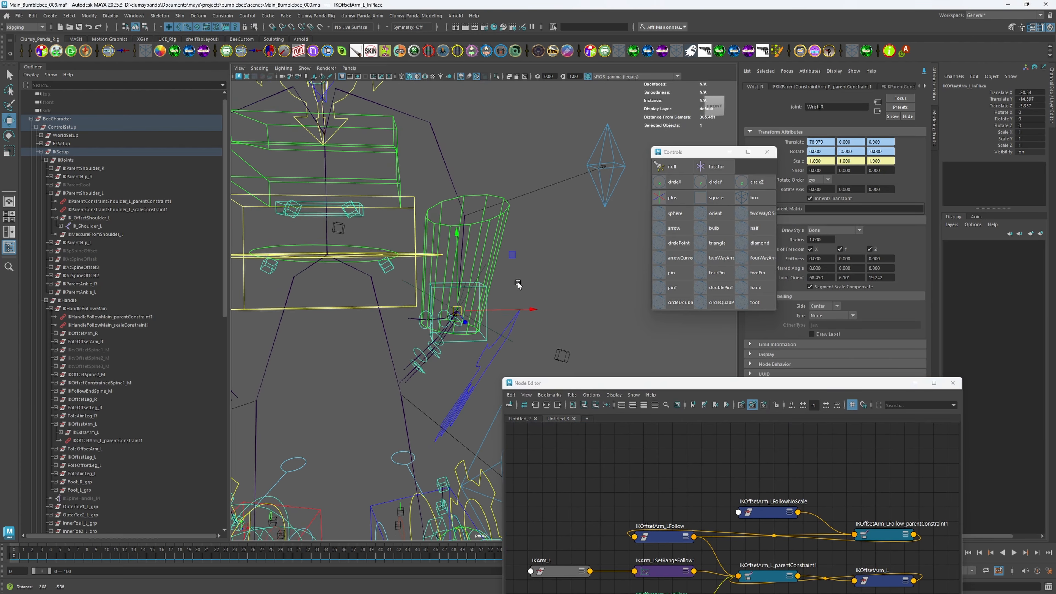
# Select the FKIKArm_L control and scrub its FKIKBlend value to compare the left arm in FK and IK.
pyautogui.keyDown('alt'); pyautogui.moveTo(518, 286); pyautogui.dragTo(512, 260, button='middle'); pyautogui.keyUp('alt')
pyautogui.moveTo(548, 286); pyautogui.dragTo(577, 361)
pyautogui.click(994, 93)
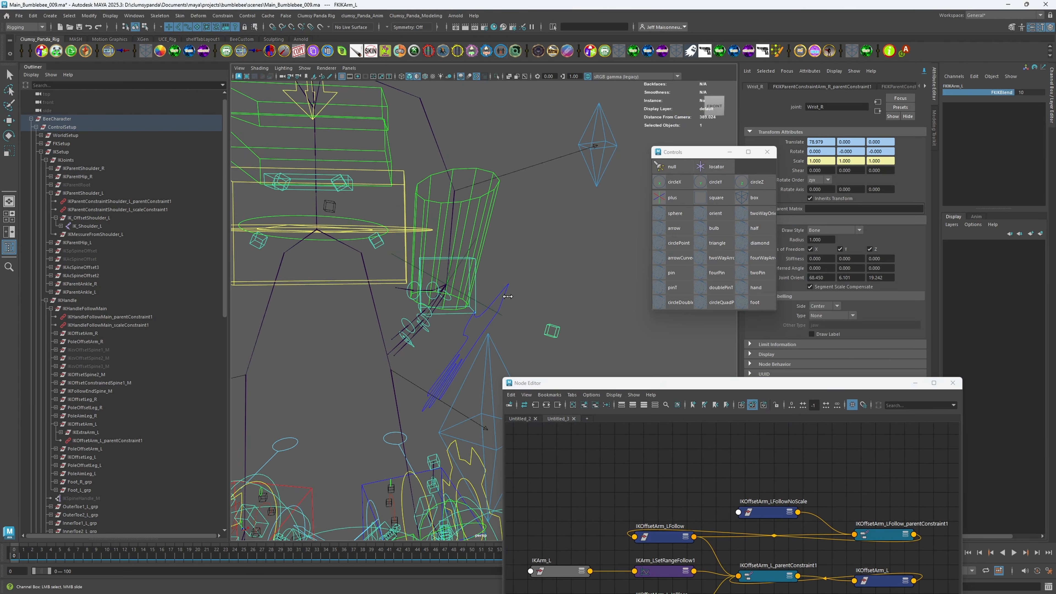
pyautogui.moveTo(626, 298)
pyautogui.mouseDown(button='middle')
pyautogui.moveTo(621, 308)
pyautogui.moveTo(633, 310)
pyautogui.mouseUp(button='middle')
# Select the IK_Shoulder_L joint and load its attributes into the Attribute Editor to examine its rotation and joint orient.
pyautogui.click(88, 226)
pyautogui.press('w')
pyautogui.moveTo(599, 385); pyautogui.dragTo(597, 235)
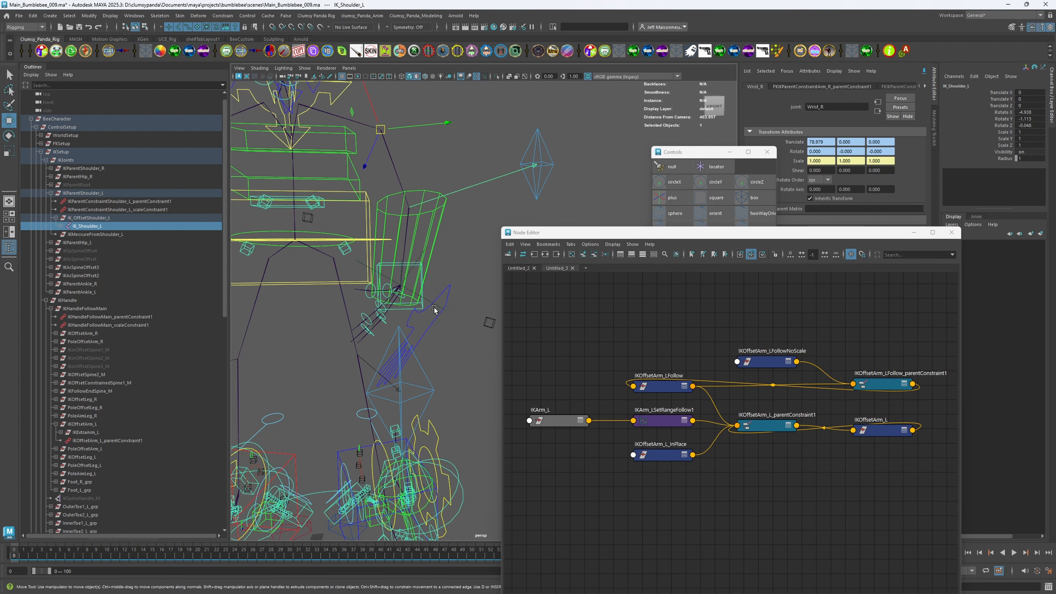
pyautogui.moveTo(434, 310)
pyautogui.keyDown('alt'); pyautogui.mouseDown()
pyautogui.moveTo(400, 332)
pyautogui.moveTo(414, 312)
pyautogui.mouseUp(); pyautogui.keyUp('alt')
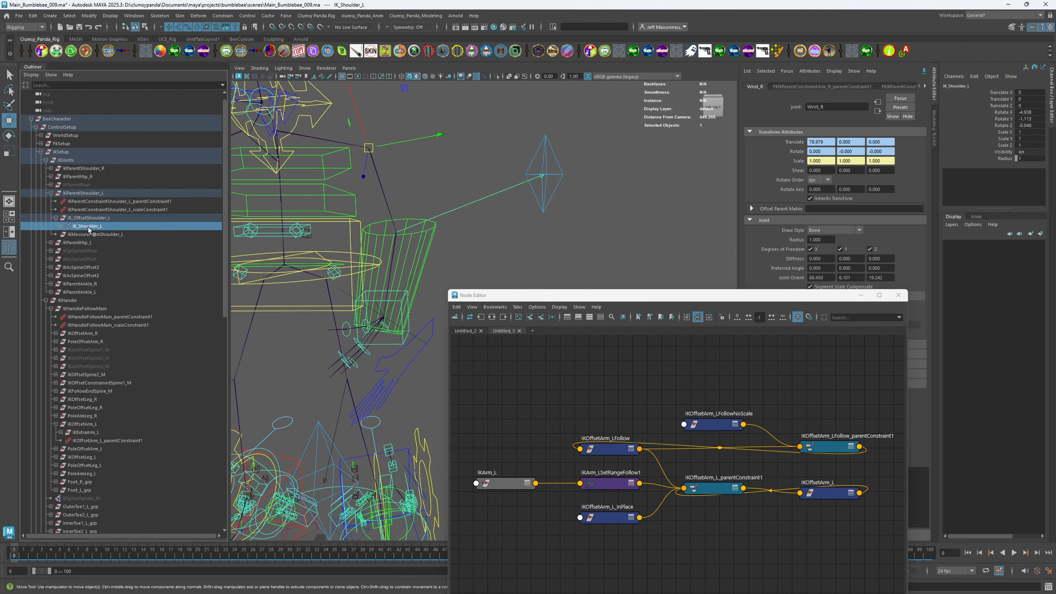
pyautogui.click(747, 71)
pyautogui.click(758, 82)
pyautogui.click(747, 71)
pyautogui.click(758, 82)
# Select the Shoulder_L deform joint in the scene and load its attributes to compare its rotation and joint orient.
pyautogui.keyDown('alt'); pyautogui.moveTo(495, 224); pyautogui.dragTo(438, 193); pyautogui.keyUp('alt')
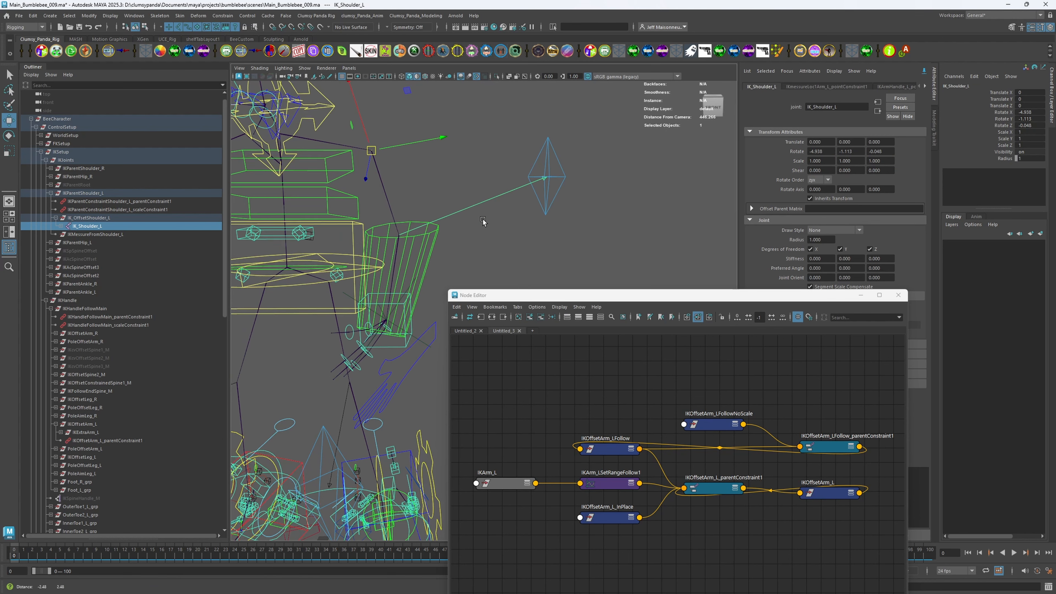
pyautogui.click(386, 181)
pyautogui.click(387, 181)
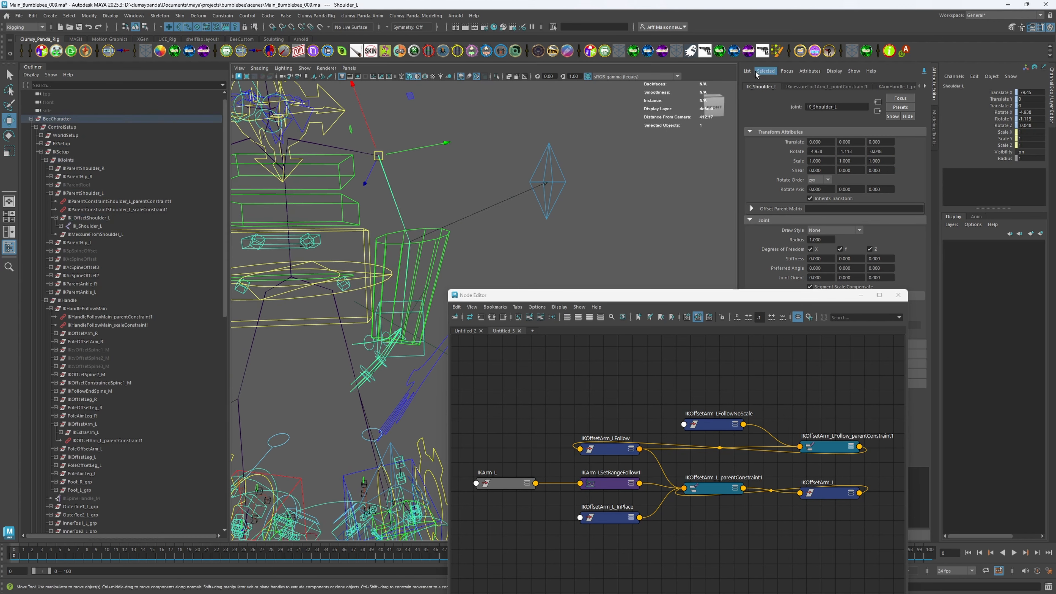
pyautogui.click(748, 71)
pyautogui.click(759, 80)
pyautogui.click(748, 70)
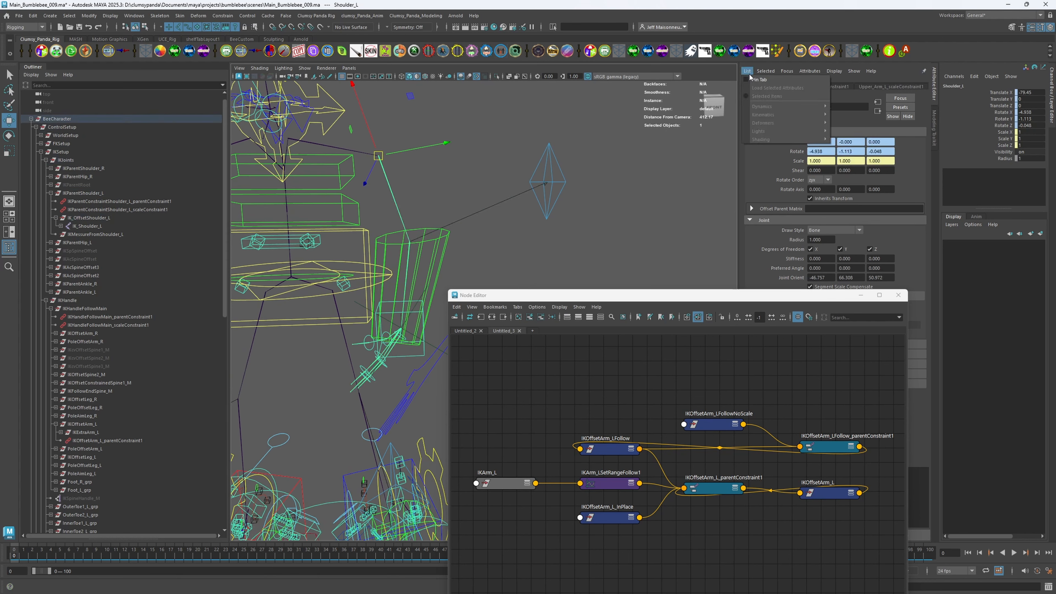
pyautogui.click(767, 82)
# Select FKIKArm_L and scrub FKIKBlend to 0 and back to 10 while watching Shoulder_L's rotation values.
pyautogui.moveTo(555, 297); pyautogui.dragTo(644, 387)
pyautogui.keyDown('alt'); pyautogui.moveTo(491, 358); pyautogui.dragTo(501, 333, button='middle'); pyautogui.keyUp('alt')
pyautogui.scroll(-1, 501, 333)
pyautogui.click(500, 333)
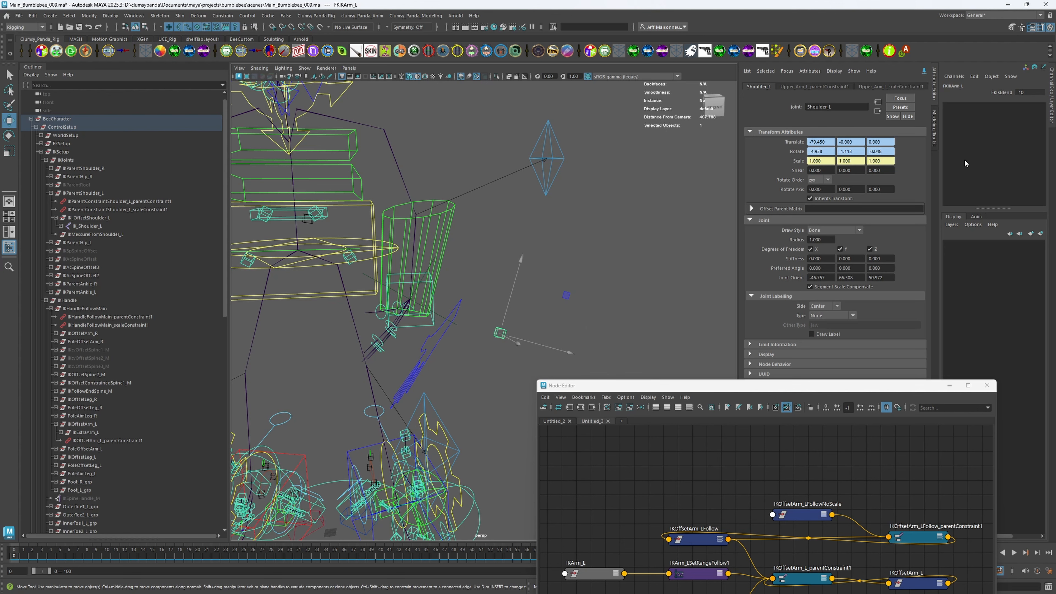
pyautogui.click(1000, 93)
pyautogui.moveTo(640, 308); pyautogui.dragTo(506, 302, button='middle')
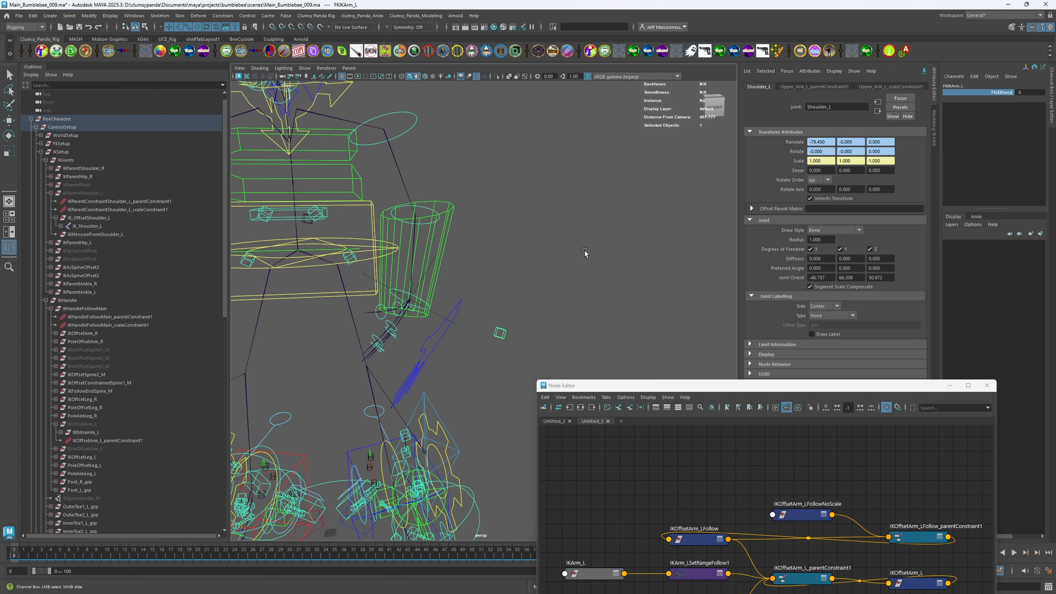
pyautogui.moveTo(585, 253); pyautogui.dragTo(664, 257, button='middle')
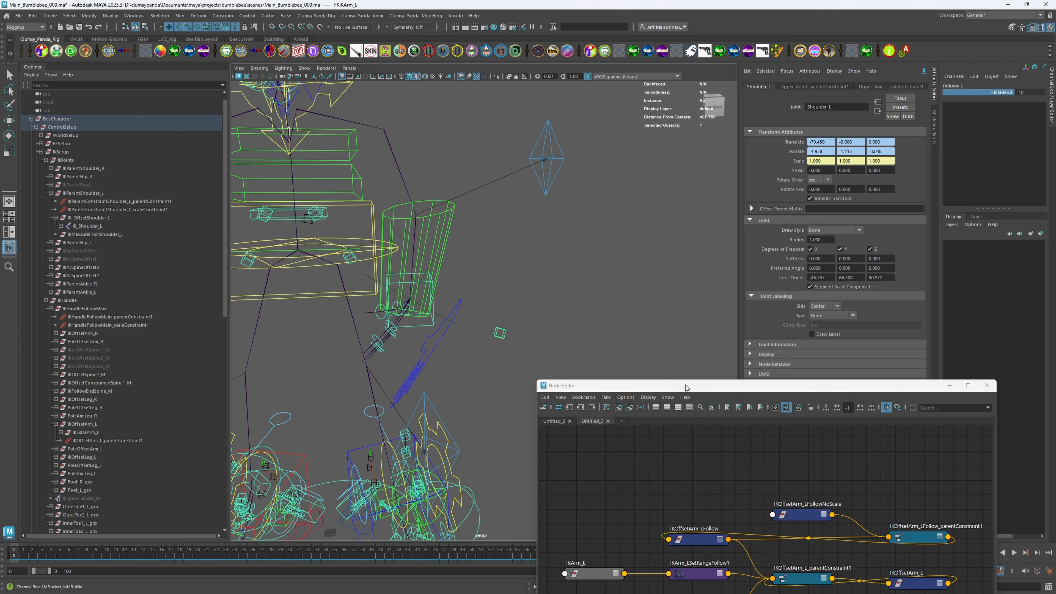
# Graph the IK_Shoulder_L joint's connections in the Node Editor and pull the IKArmHandle_L node clear of the others.
pyautogui.moveTo(685, 389); pyautogui.dragTo(529, 401)
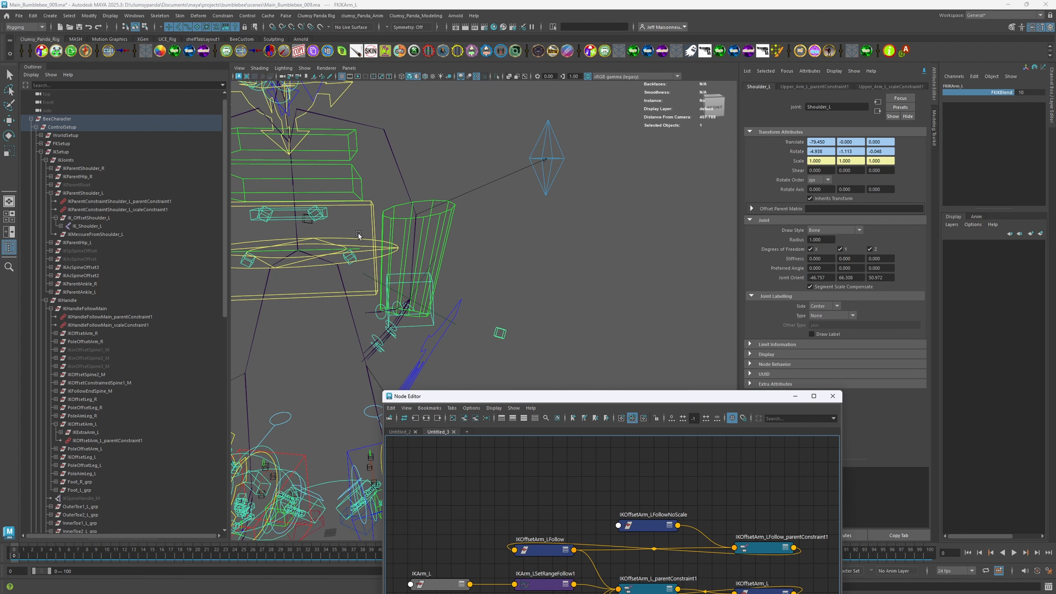
pyautogui.click(86, 227)
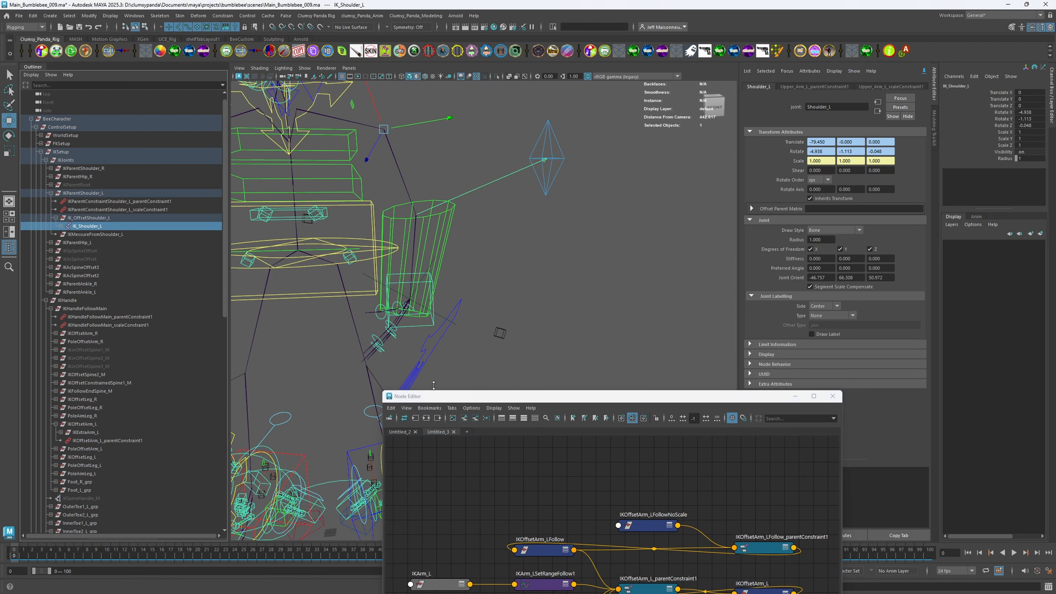
pyautogui.moveTo(517, 401); pyautogui.dragTo(408, 167)
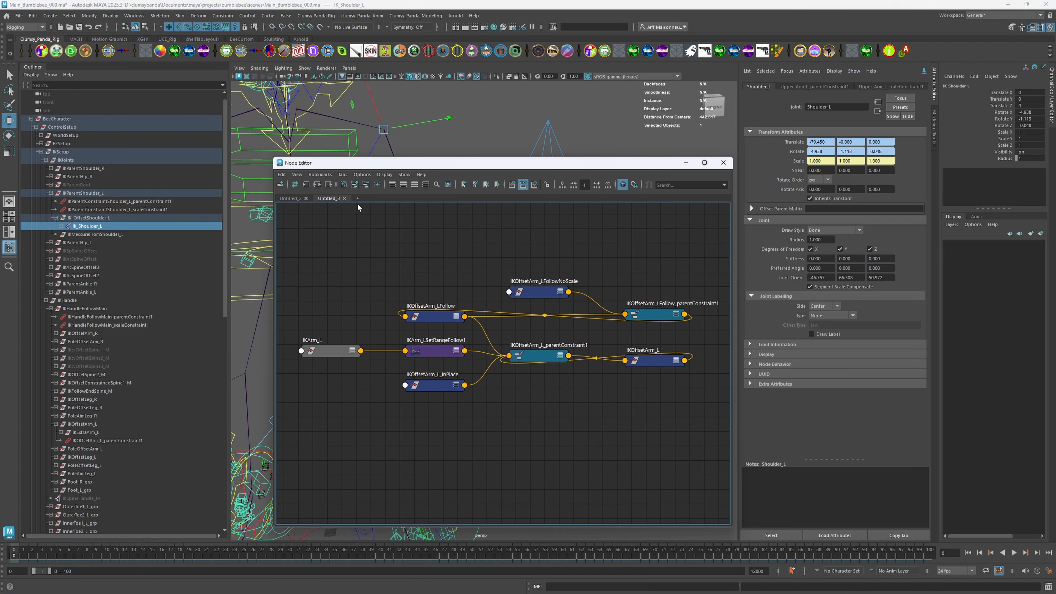
pyautogui.moveTo(456, 308); pyautogui.dragTo(588, 356)
pyautogui.hotkey('ctrl', 'z')
pyautogui.moveTo(639, 256); pyautogui.dragTo(654, 473)
pyautogui.keyDown('alt'); pyautogui.moveTo(533, 440); pyautogui.dragTo(544, 340, button='middle'); pyautogui.keyUp('alt')
pyautogui.keyDown('alt'); pyautogui.moveTo(543, 340); pyautogui.dragTo(549, 341, button='right'); pyautogui.keyUp('alt')
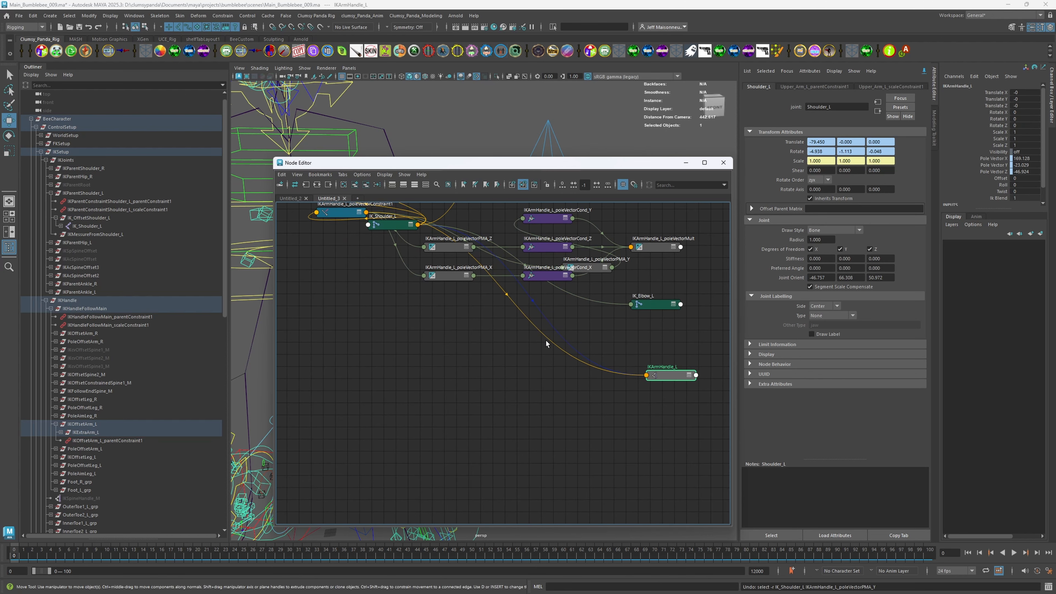
# Show all attributes on the IK_Shoulder_L and IKArmHandle_L nodes and place them side by side to trace their connections.
pyautogui.press('3')
pyautogui.keyDown('alt'); pyautogui.moveTo(532, 354); pyautogui.dragTo(555, 366, button='middle'); pyautogui.keyUp('alt')
pyautogui.moveTo(416, 236); pyautogui.dragTo(367, 374)
pyautogui.keyDown('alt'); pyautogui.moveTo(456, 415); pyautogui.dragTo(467, 374, button='middle'); pyautogui.keyUp('alt')
pyautogui.press('3')
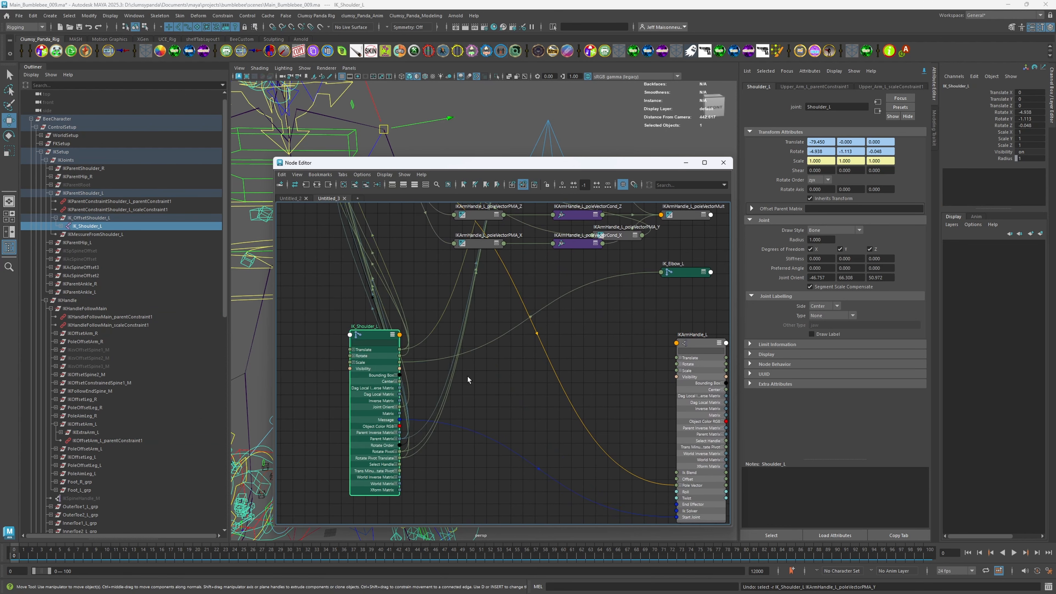
pyautogui.keyDown('alt'); pyautogui.moveTo(658, 358); pyautogui.dragTo(622, 298, button='middle'); pyautogui.keyUp('alt')
pyautogui.click(657, 289)
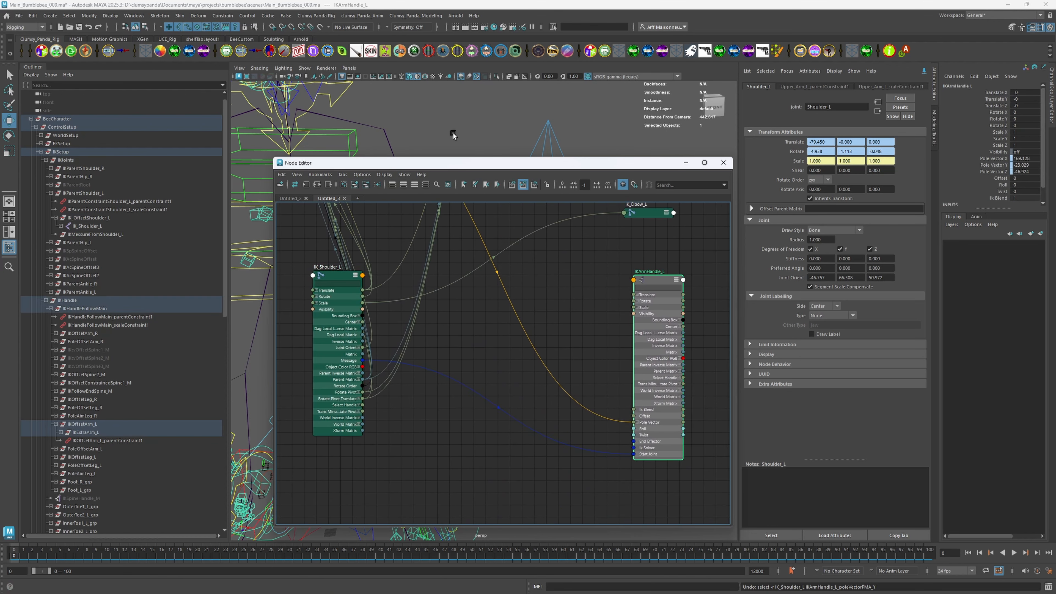
# Try to set Rotate X, Y and Z of the IK_Shoulder_L joint to 0.
pyautogui.moveTo(457, 162); pyautogui.dragTo(459, 289)
pyautogui.keyDown('alt'); pyautogui.moveTo(540, 183); pyautogui.dragTo(546, 144, button='middle'); pyautogui.keyUp('alt')
pyautogui.click(335, 407)
pyautogui.click(340, 411)
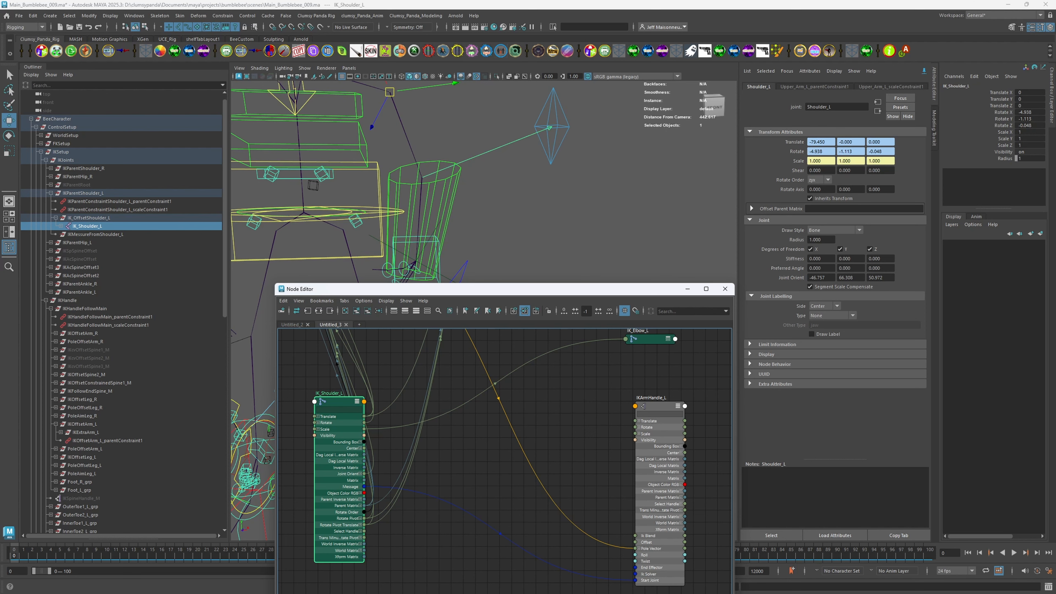
pyautogui.moveTo(1033, 112); pyautogui.dragTo(1031, 125)
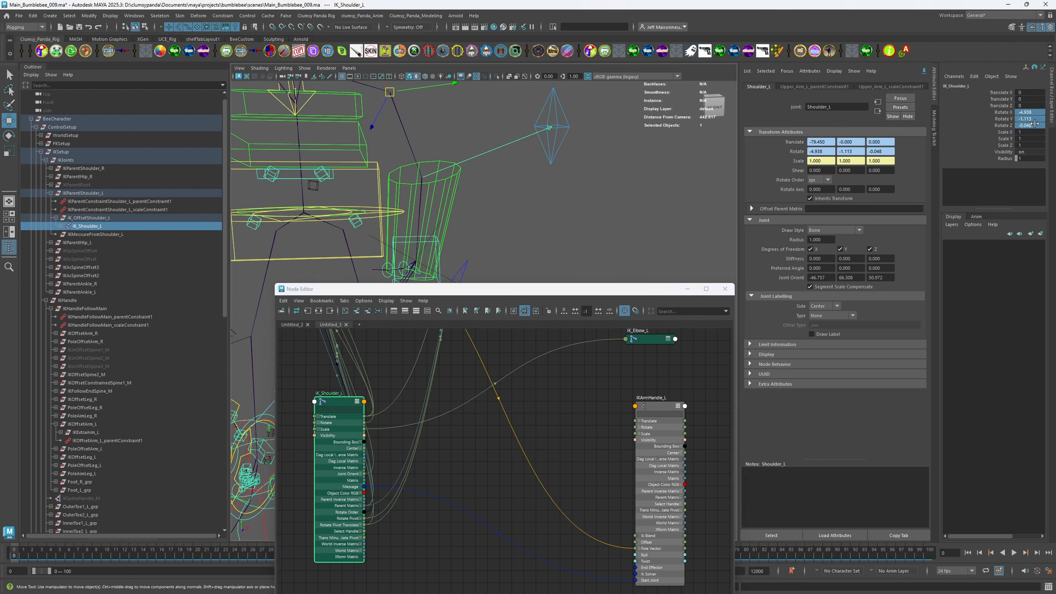
pyautogui.write('0')
pyautogui.press('Return')
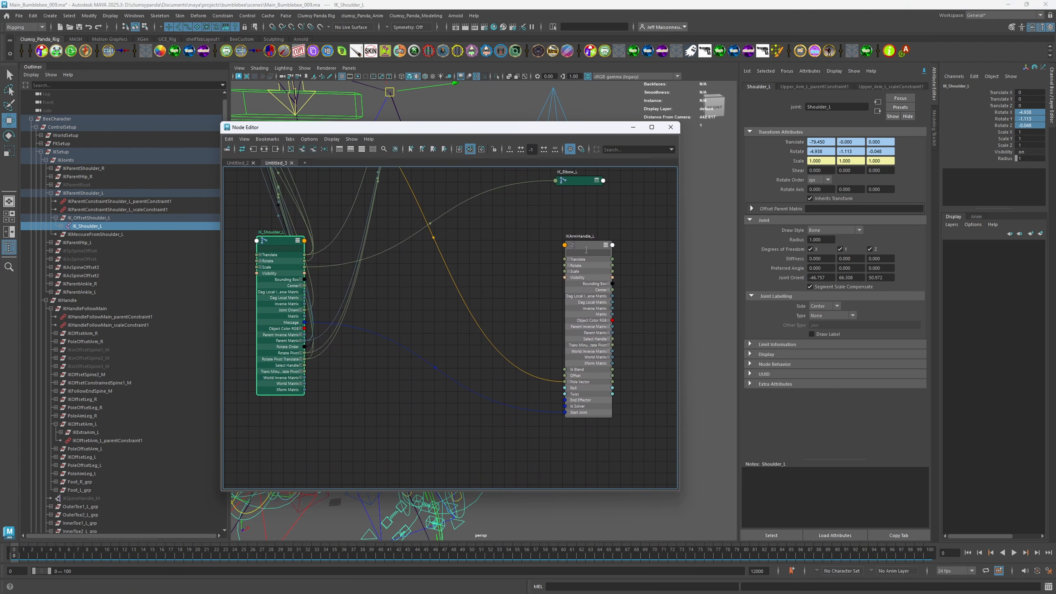
# Reposition the IKArmHandle_L and IK_Shoulder_L nodes in the graph to follow the links between joint and handle.
pyautogui.moveTo(587, 244); pyautogui.dragTo(561, 233)
pyautogui.keyDown('alt'); pyautogui.moveTo(359, 314); pyautogui.dragTo(382, 319, button='middle'); pyautogui.keyUp('alt')
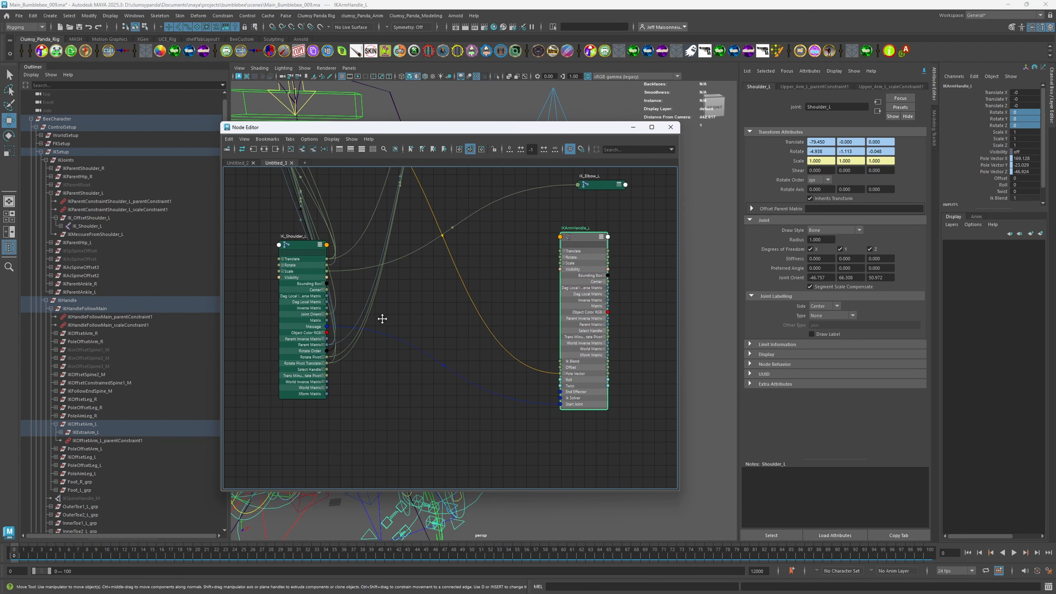
pyautogui.moveTo(291, 247); pyautogui.dragTo(298, 269)
pyautogui.keyDown('alt'); pyautogui.moveTo(395, 358); pyautogui.dragTo(393, 338, button='middle'); pyautogui.keyUp('alt')
pyautogui.keyDown('alt'); pyautogui.moveTo(393, 337); pyautogui.dragTo(395, 340, button='right'); pyautogui.keyUp('alt')
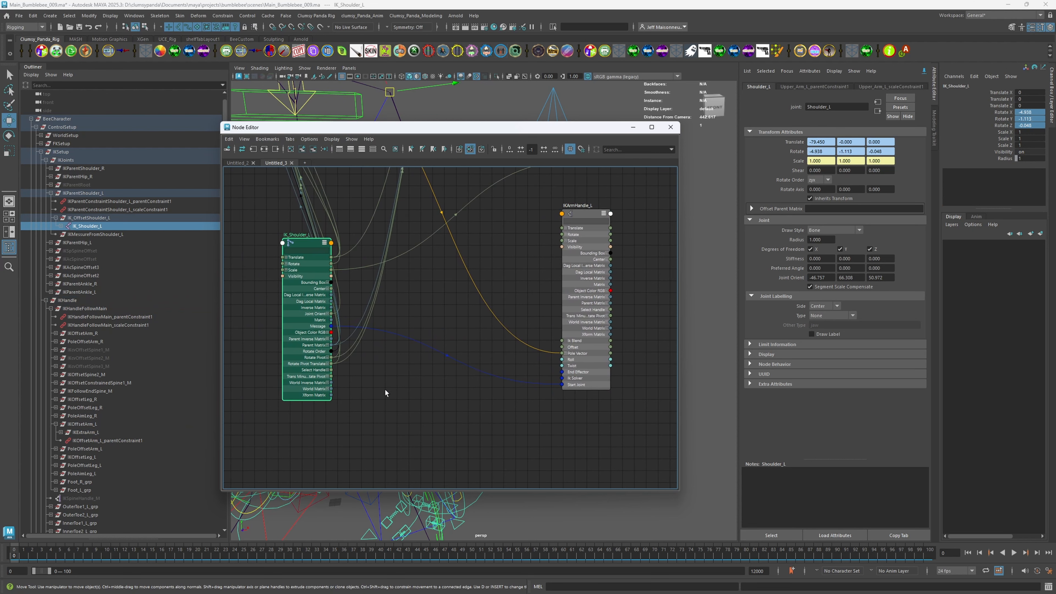
pyautogui.click(388, 386)
pyautogui.keyDown('alt'); pyautogui.moveTo(394, 367); pyautogui.dragTo(382, 383, button='middle'); pyautogui.keyUp('alt')
pyautogui.moveTo(572, 232); pyautogui.dragTo(563, 252)
# Place IKArmHandle_L_poleVectorConstraint1 between IK_Shoulder_L and IKArmHandle_L and show all its attributes.
pyautogui.keyDown('alt'); pyautogui.moveTo(416, 208); pyautogui.dragTo(437, 279, button='middle'); pyautogui.keyUp('alt')
pyautogui.keyDown('alt'); pyautogui.moveTo(437, 279); pyautogui.dragTo(492, 308, button='right'); pyautogui.keyUp('alt')
pyautogui.moveTo(324, 226); pyautogui.dragTo(453, 484)
pyautogui.keyDown('alt'); pyautogui.moveTo(470, 436); pyautogui.dragTo(441, 265, button='middle'); pyautogui.keyUp('alt')
pyautogui.keyDown('alt'); pyautogui.moveTo(440, 265); pyautogui.dragTo(462, 275, button='right'); pyautogui.keyUp('alt')
pyautogui.keyDown('alt'); pyautogui.moveTo(463, 274); pyautogui.dragTo(460, 247, button='middle'); pyautogui.keyUp('alt')
pyautogui.moveTo(416, 293); pyautogui.dragTo(391, 247)
pyautogui.press('3')
pyautogui.keyDown('alt'); pyautogui.moveTo(459, 248); pyautogui.dragTo(425, 316, button='middle'); pyautogui.keyUp('alt')
pyautogui.keyDown('alt'); pyautogui.moveTo(427, 317); pyautogui.dragTo(413, 315, button='right'); pyautogui.keyUp('alt')
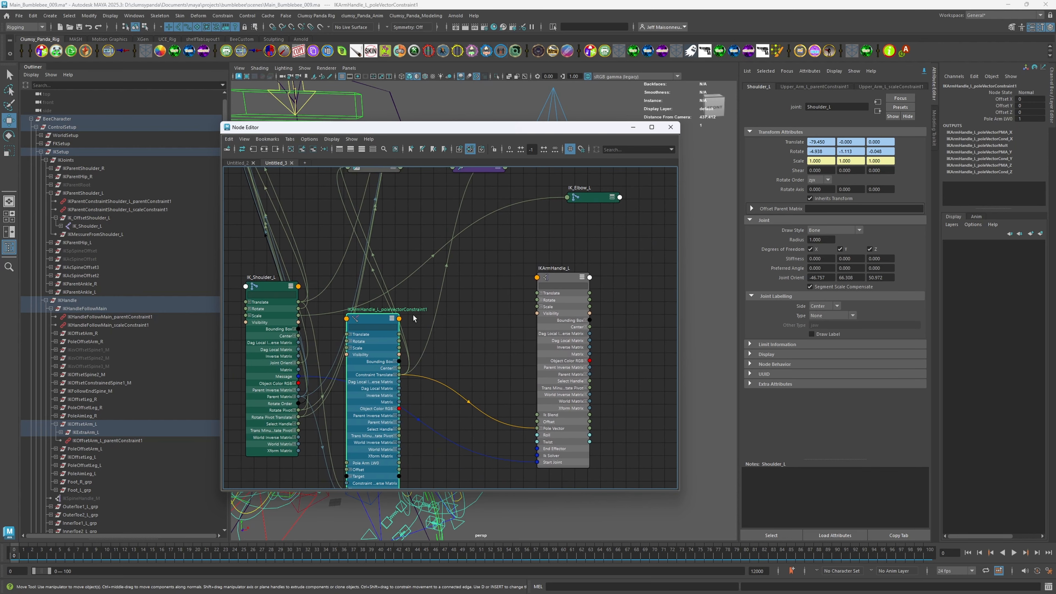
# Disconnect the pole vector constraint's Constraint Translate outputs from the IKArmHandle_L_poleVectorPMA nodes.
pyautogui.click(386, 273)
pyautogui.press('Delete')
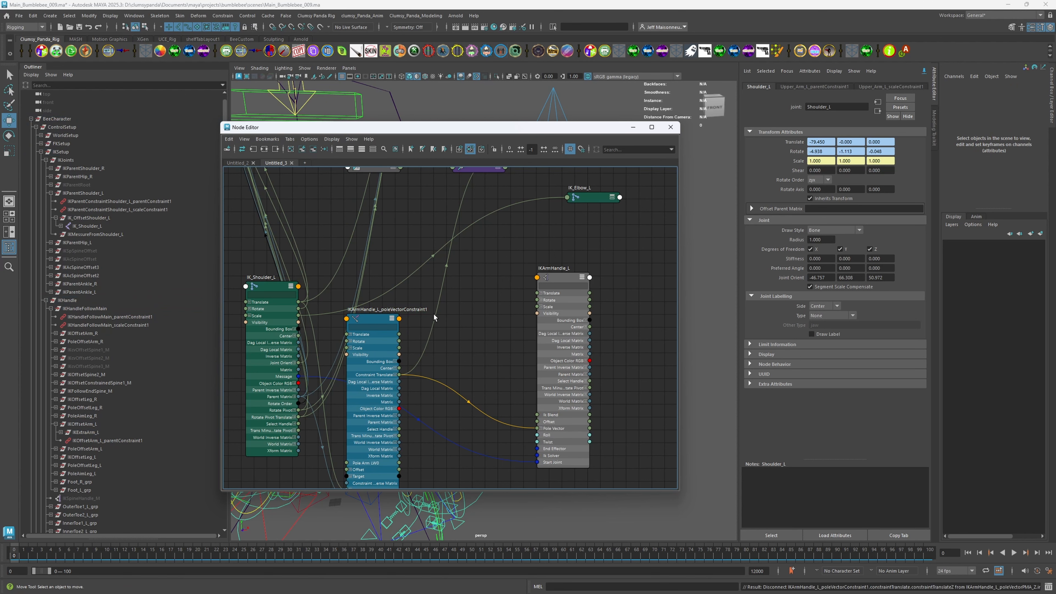
pyautogui.press('Delete')
# Reposition the pole vector constraint node and expand Constraint Translate and Pole Vector to expose their X, Y and Z connections.
pyautogui.moveTo(373, 319); pyautogui.dragTo(365, 276)
pyautogui.keyDown('alt'); pyautogui.moveTo(408, 317); pyautogui.dragTo(420, 296, button='middle'); pyautogui.keyUp('alt')
pyautogui.keyDown('alt'); pyautogui.moveTo(420, 296); pyautogui.dragTo(433, 295, button='right'); pyautogui.keyUp('alt')
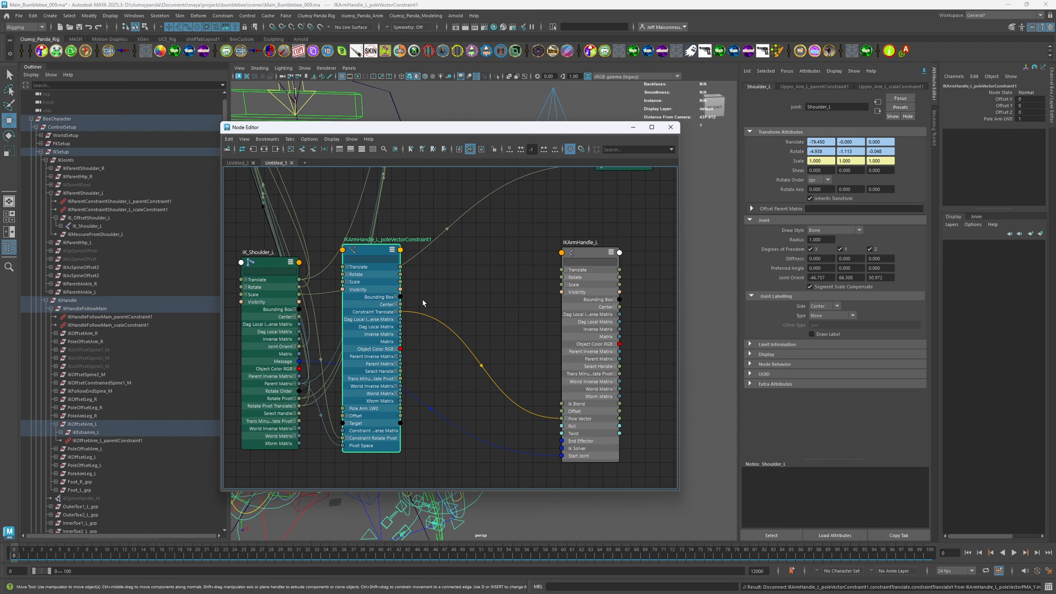
pyautogui.click(395, 312)
pyautogui.click(566, 419)
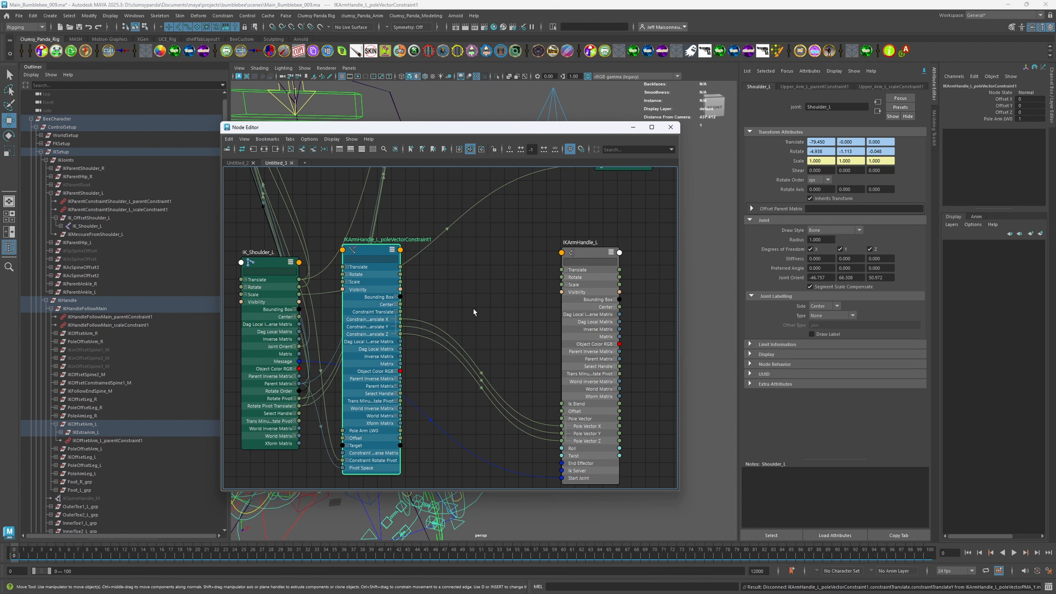
# Delete the IKArmHandle_L poleVectorPMA, poleVectorCond and poleVectorMult nodes from the graph.
pyautogui.keyDown('alt'); pyautogui.moveTo(462, 191); pyautogui.dragTo(452, 374, button='middle'); pyautogui.keyUp('alt')
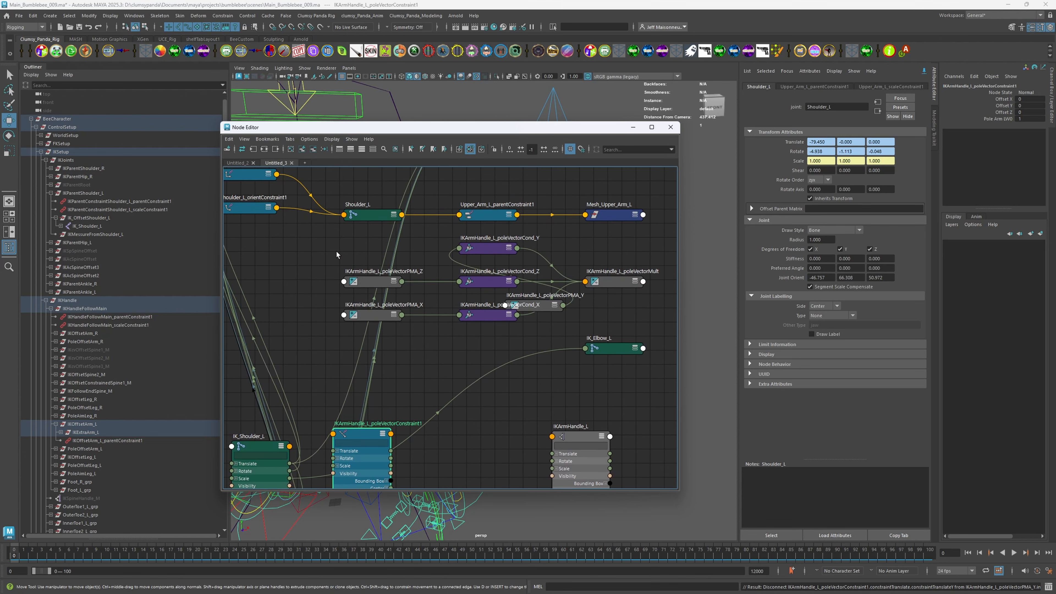
pyautogui.moveTo(363, 281); pyautogui.dragTo(425, 289)
pyautogui.moveTo(366, 315); pyautogui.dragTo(465, 323)
pyautogui.moveTo(460, 234); pyautogui.dragTo(610, 325)
pyautogui.press('Delete')
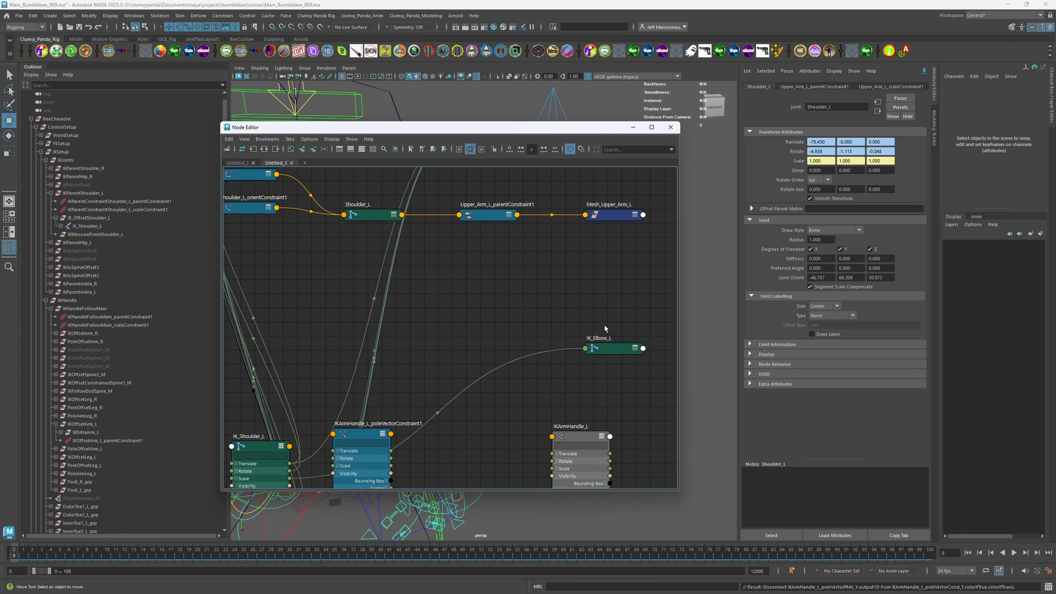
# Examine the per-axis links from IKArmHandle_L_poleVectorConstraint1 to IKArmHandle_L's Pole Vector attributes.
pyautogui.keyDown('alt'); pyautogui.moveTo(473, 447); pyautogui.dragTo(473, 364, button='middle'); pyautogui.keyUp('alt')
pyautogui.moveTo(571, 256); pyautogui.dragTo(572, 192)
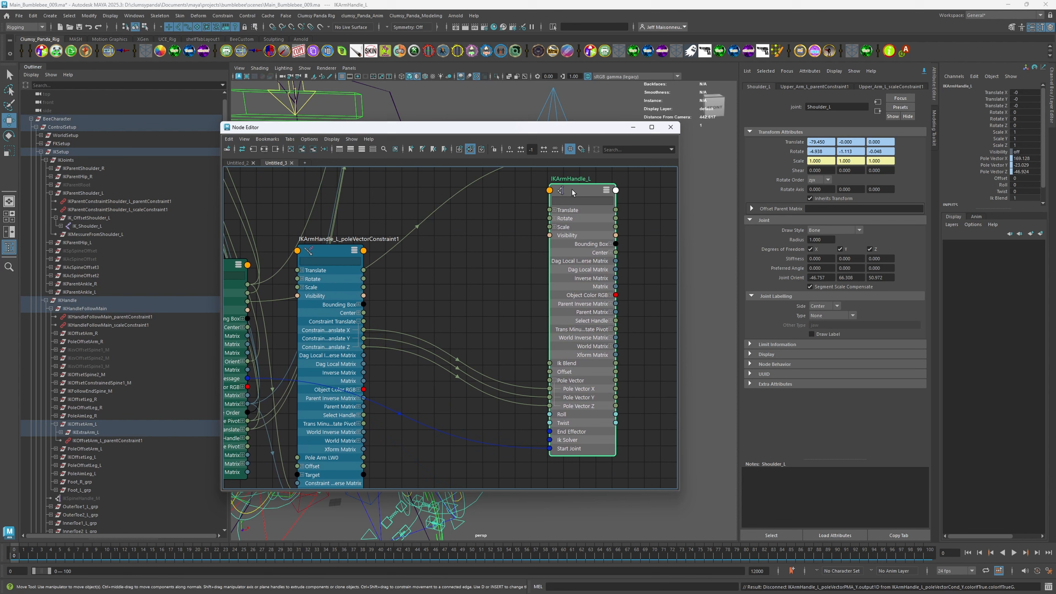
pyautogui.click(328, 254)
pyautogui.moveTo(447, 310)
pyautogui.keyDown('alt'); pyautogui.mouseDown(button='middle')
pyautogui.moveTo(458, 287)
pyautogui.moveTo(442, 311)
pyautogui.mouseUp(button='middle'); pyautogui.keyUp('alt')
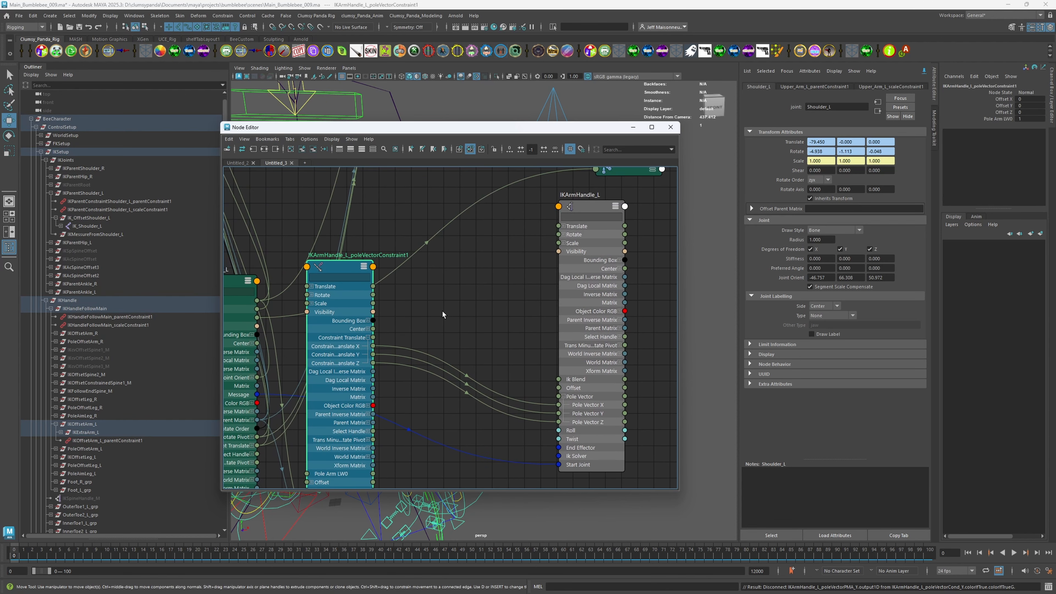
# Set Pole Vector X, Y and Z of IKArmHandle_L to 0 and check the arm's pose in the scene.
pyautogui.click(592, 210)
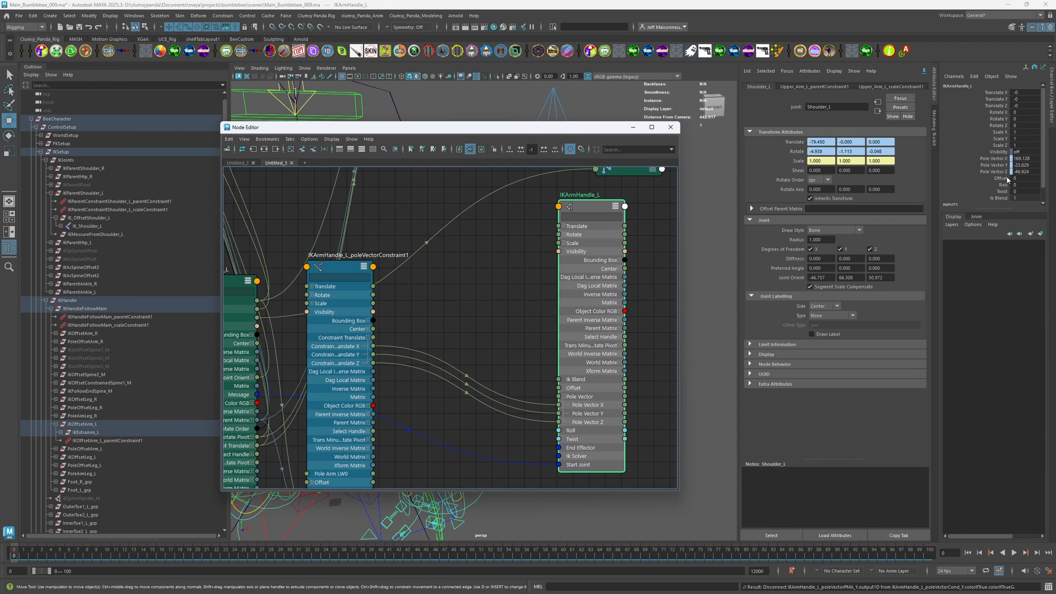
pyautogui.moveTo(1027, 161); pyautogui.dragTo(1030, 172)
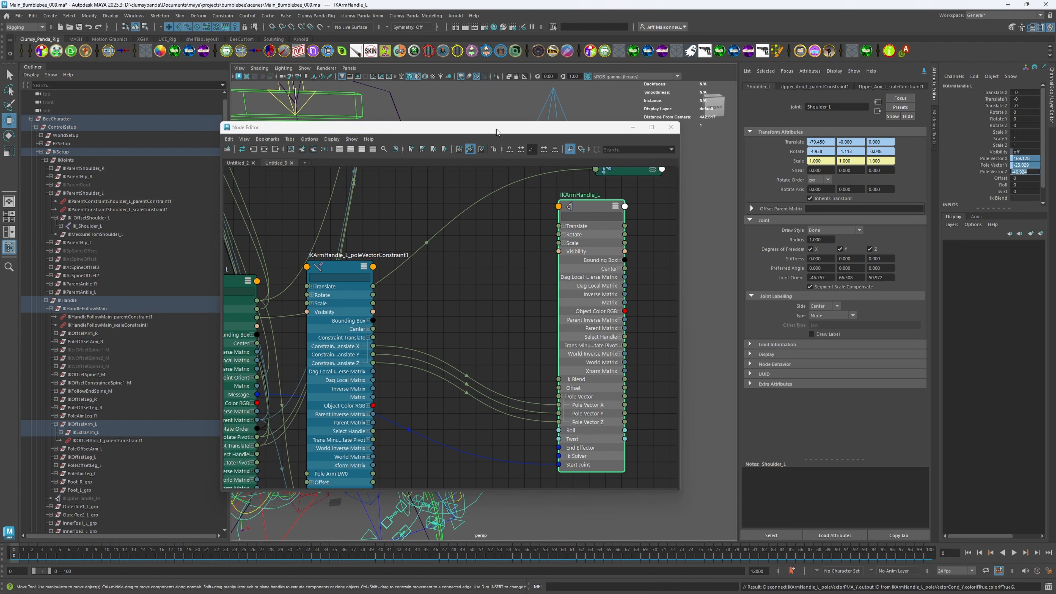
pyautogui.moveTo(495, 129); pyautogui.dragTo(481, 424)
pyautogui.keyDown('alt'); pyautogui.moveTo(501, 324); pyautogui.dragTo(511, 308, button='middle'); pyautogui.keyUp('alt')
pyautogui.scroll(-1, 511, 307)
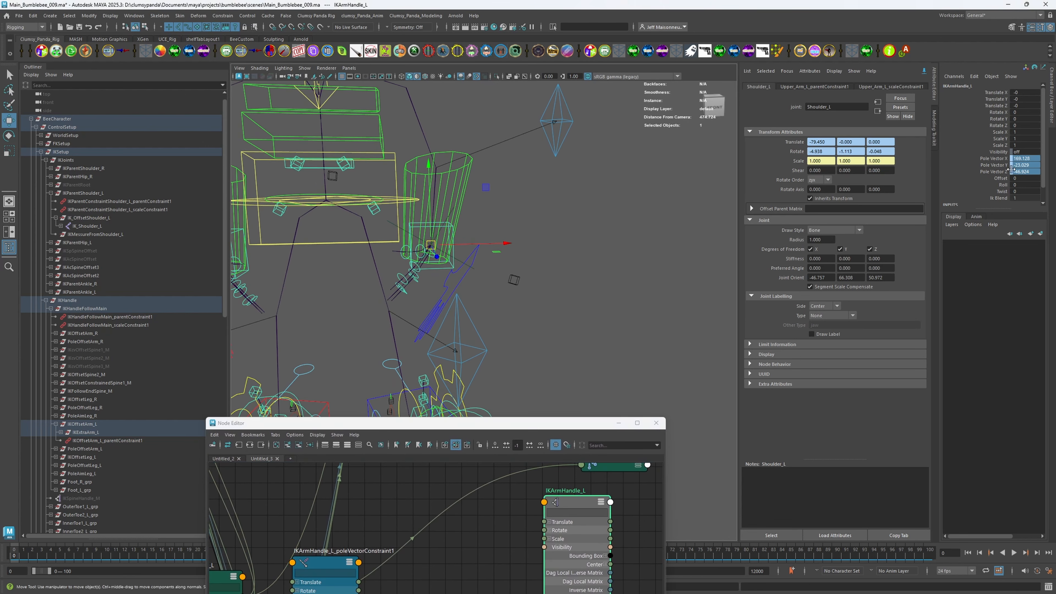
pyautogui.moveTo(1029, 161); pyautogui.dragTo(1029, 172)
pyautogui.write('0')
pyautogui.press('Return')
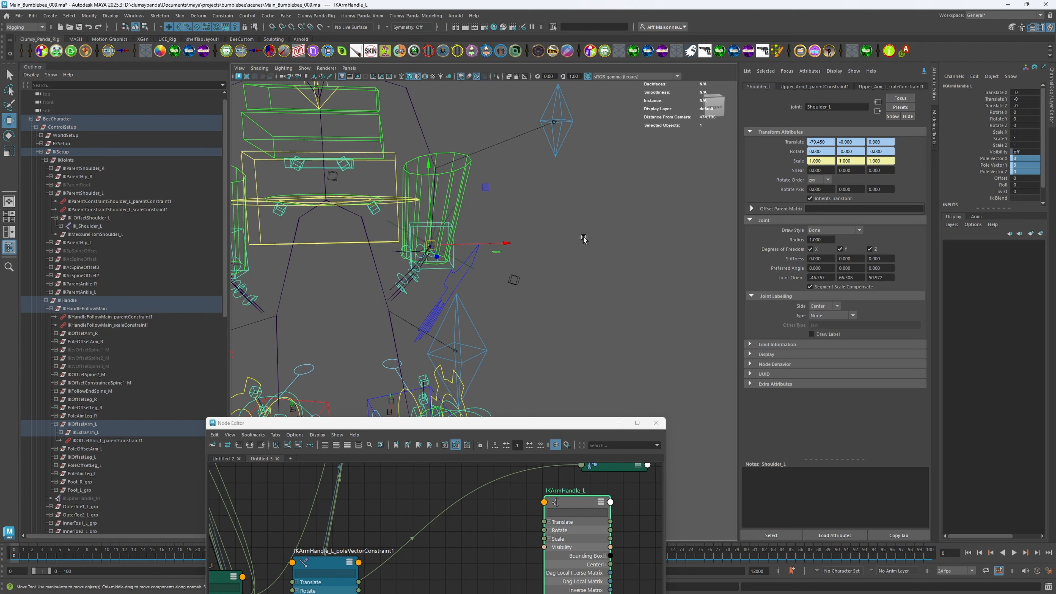
pyautogui.scroll(-5, 512, 267)
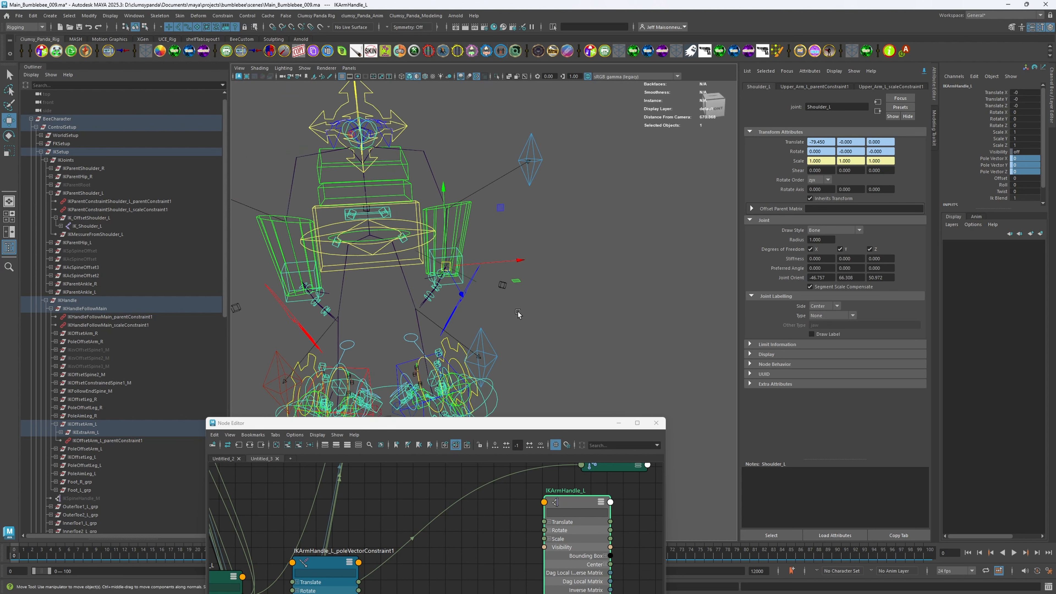
# Set the FKIKBlend attribute of the FKIKArm_L control to 0.
pyautogui.moveTo(519, 309); pyautogui.dragTo(492, 278)
pyautogui.click(1002, 94)
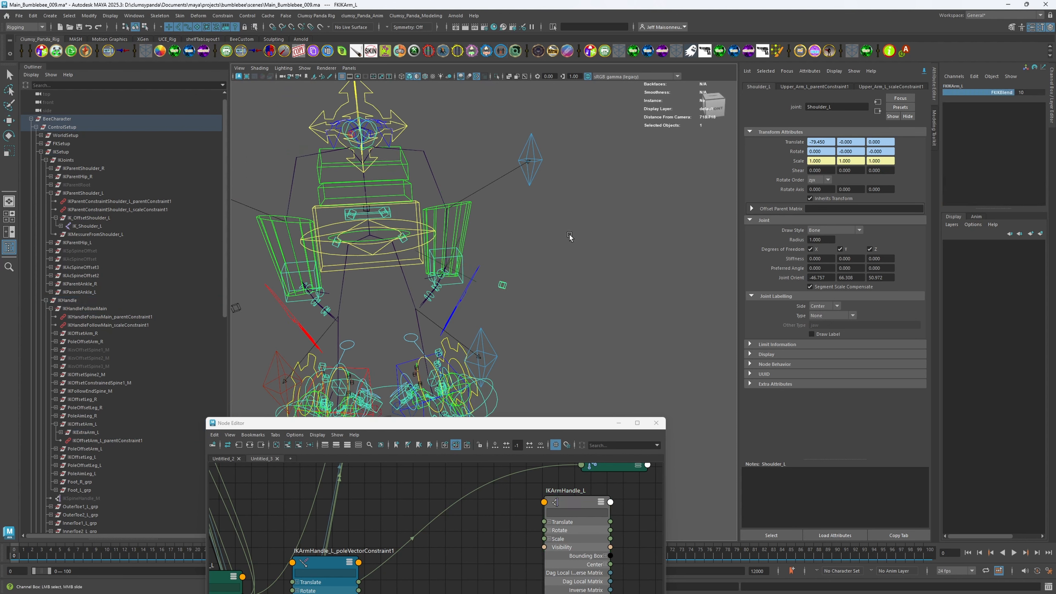
pyautogui.moveTo(569, 234); pyautogui.dragTo(402, 238, button='middle')
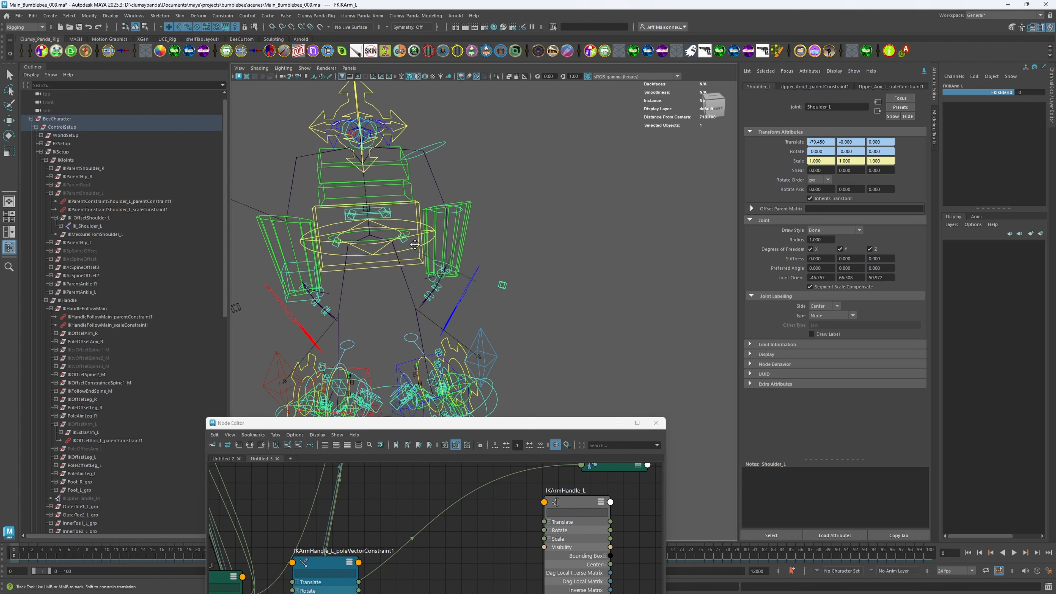
# Test the left arm by moving the RootX_M control, undoing each move.
pyautogui.keyDown('alt'); pyautogui.moveTo(404, 236); pyautogui.dragTo(429, 268, button='middle'); pyautogui.keyUp('alt')
pyautogui.keyDown('alt'); pyautogui.moveTo(429, 269); pyautogui.dragTo(465, 287, button='right'); pyautogui.keyUp('alt')
pyautogui.click(421, 277)
pyautogui.press('w')
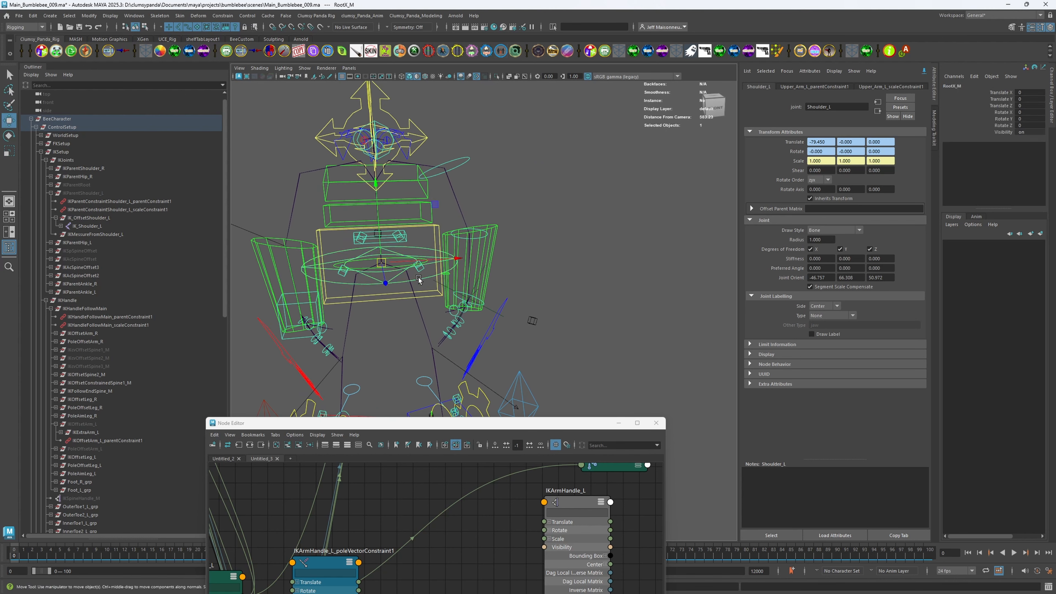
pyautogui.moveTo(382, 263); pyautogui.dragTo(357, 282)
pyautogui.hotkey('ctrl', 'z')
pyautogui.hotkey('ctrl', 'z')
pyautogui.hotkey('ctrl', 'z')
pyautogui.hotkey('ctrl', 'z')
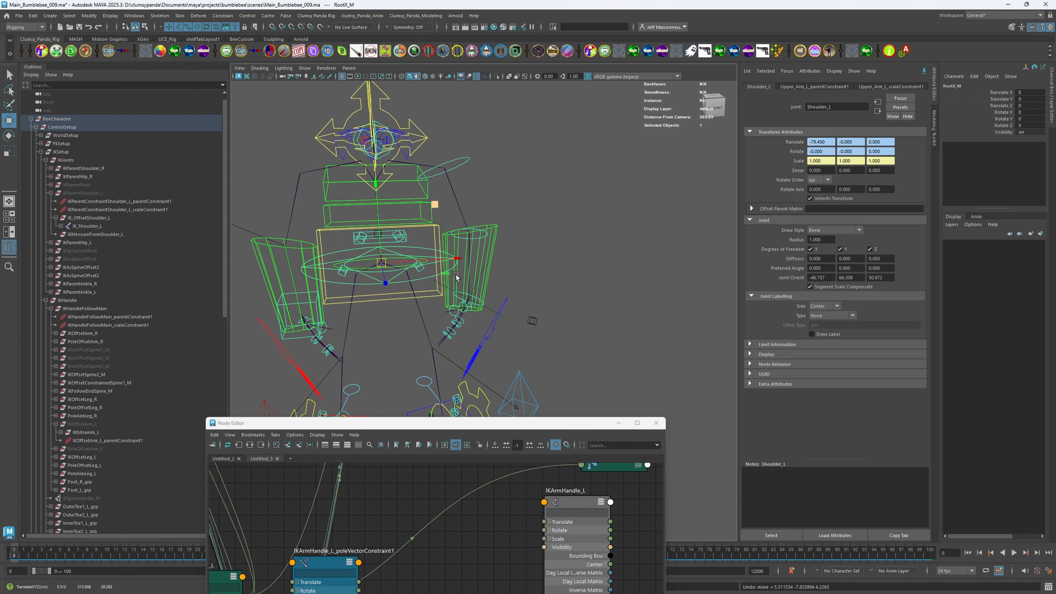
pyautogui.keyDown('alt'); pyautogui.moveTo(497, 319); pyautogui.dragTo(499, 309, button='middle'); pyautogui.keyUp('alt')
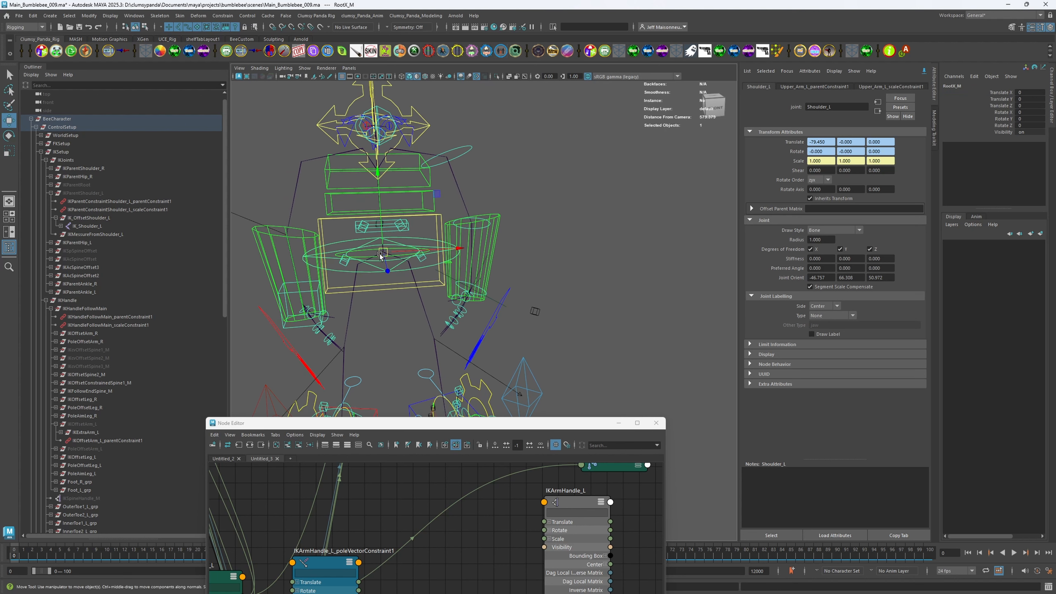
pyautogui.moveTo(380, 256); pyautogui.dragTo(402, 276)
pyautogui.hotkey('ctrl', 'z')
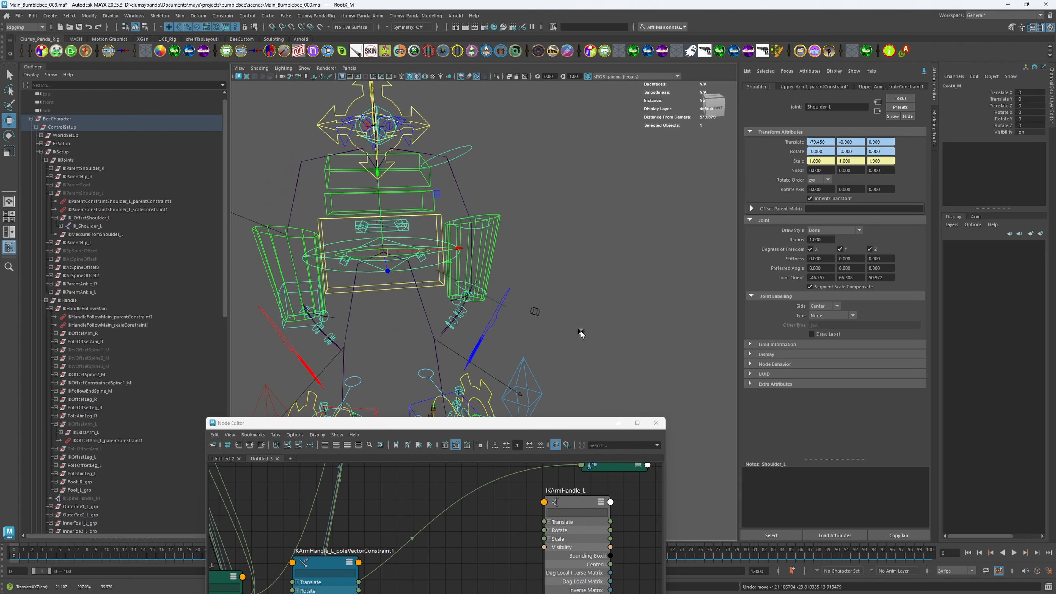
# Scrub FKIKBlend on FKIKArm_L back and forth to compare the FK and IK arm poses, leaving it at 10.
pyautogui.click(537, 311)
pyautogui.click(1003, 93)
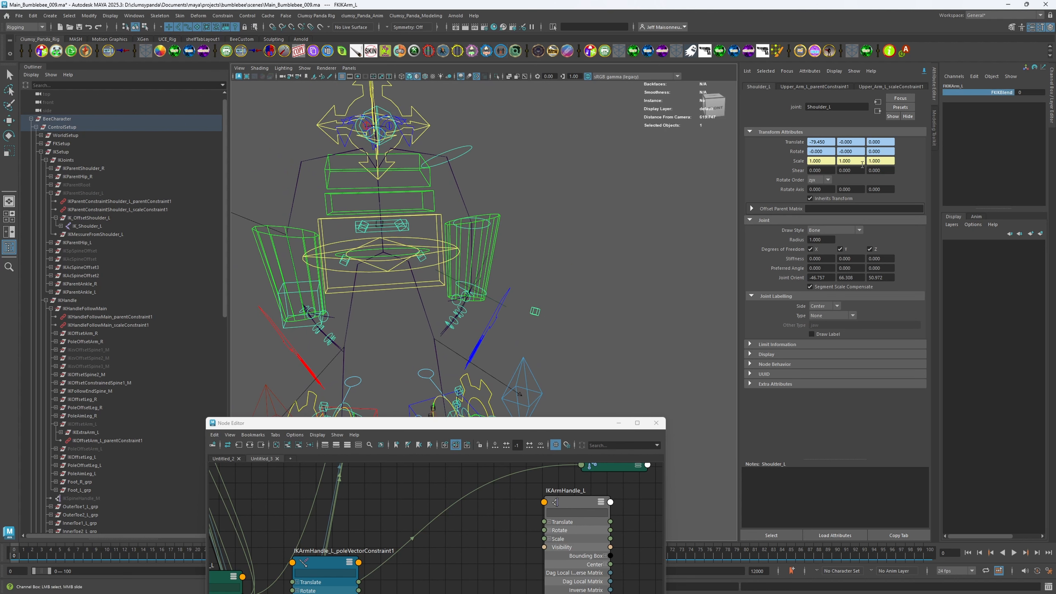
pyautogui.moveTo(555, 299); pyautogui.dragTo(639, 307, button='middle')
pyautogui.moveTo(513, 282); pyautogui.dragTo(454, 311, button='middle')
pyautogui.moveTo(454, 311); pyautogui.dragTo(666, 307, button='middle')
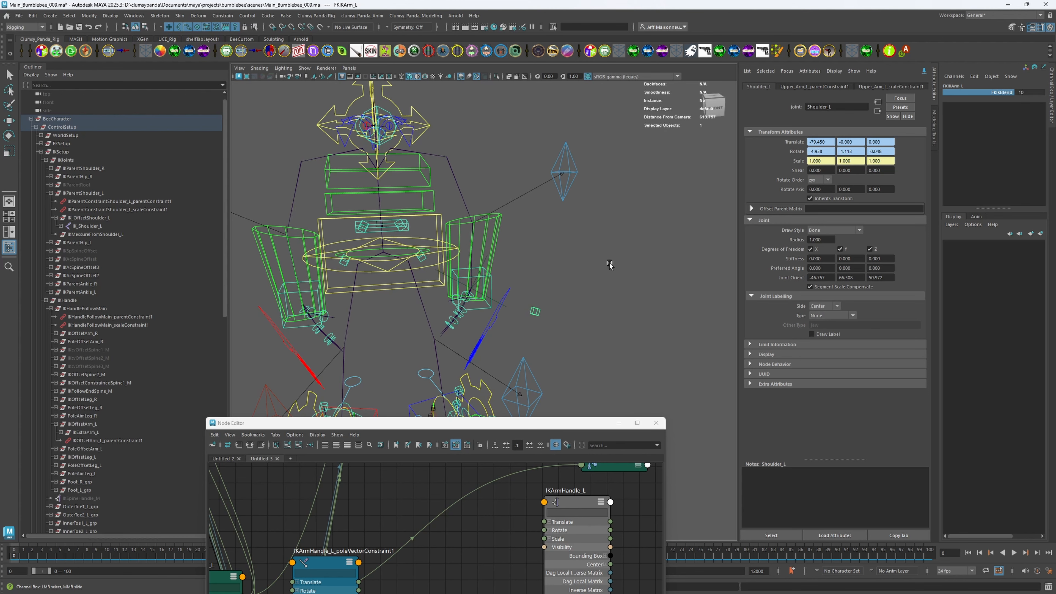
pyautogui.keyDown('alt'); pyautogui.moveTo(607, 261); pyautogui.dragTo(570, 261); pyautogui.keyUp('alt')
pyautogui.scroll(1, 570, 261)
pyautogui.keyDown('alt'); pyautogui.moveTo(570, 260); pyautogui.dragTo(570, 247, button='middle'); pyautogui.keyUp('alt')
# Create a multiplyDivide node between the pole vector constraint and IKArmHandle_L, and show its attributes.
pyautogui.moveTo(420, 424); pyautogui.dragTo(409, 119)
pyautogui.keyDown('alt'); pyautogui.moveTo(422, 341); pyautogui.dragTo(438, 307, button='middle'); pyautogui.keyUp('alt')
pyautogui.scroll(1, 438, 305)
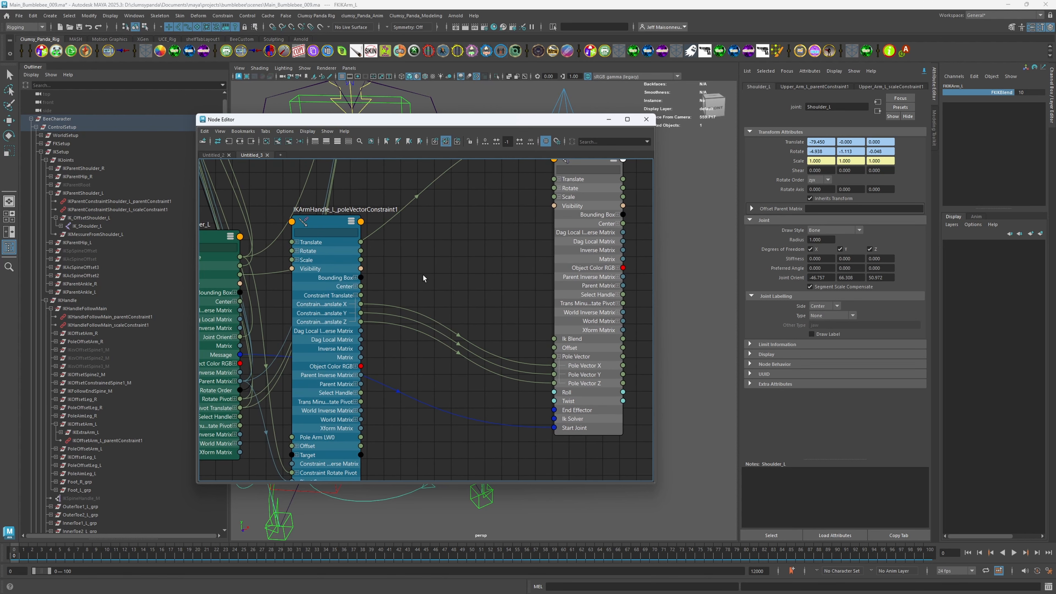
pyautogui.click(423, 275)
pyautogui.press('Tab')
pyautogui.write('mu')
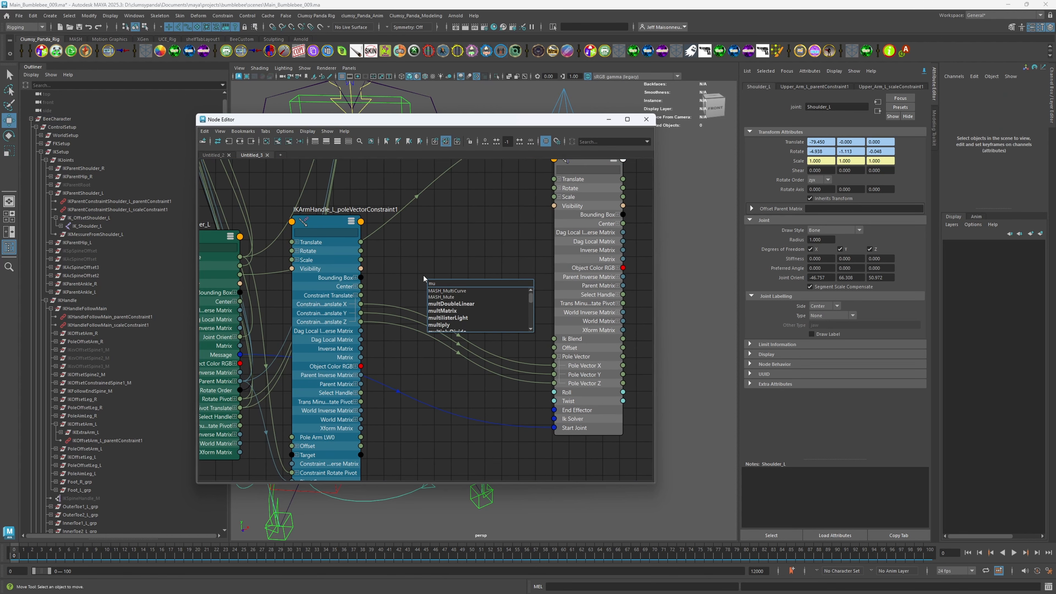
pyautogui.write('l')
pyautogui.press('Down')
pyautogui.press('Down')
pyautogui.press('Down')
pyautogui.press('Down')
pyautogui.press('Down')
pyautogui.press('Down')
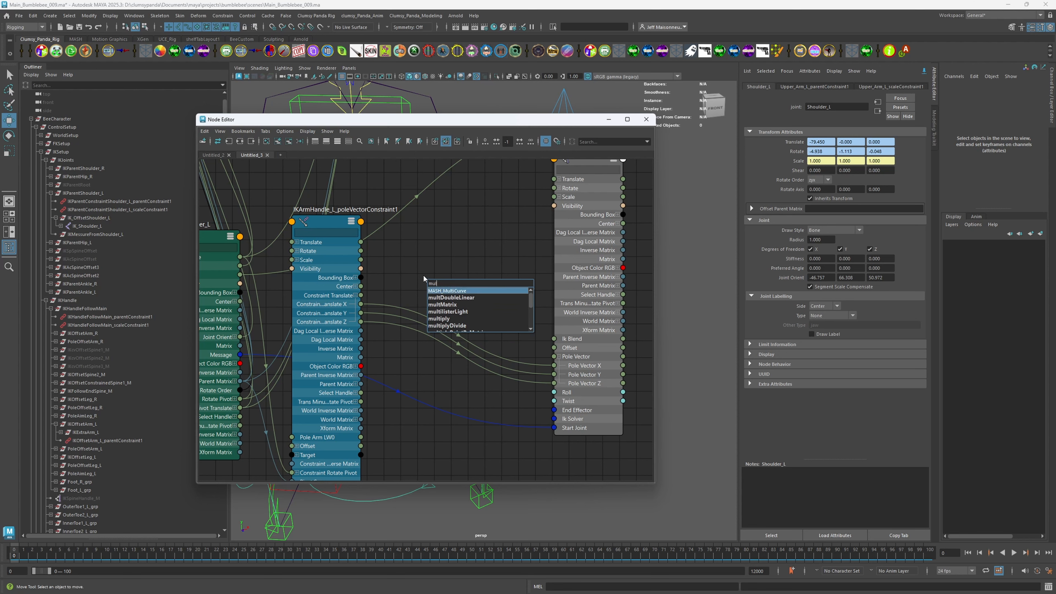
pyautogui.press('Return')
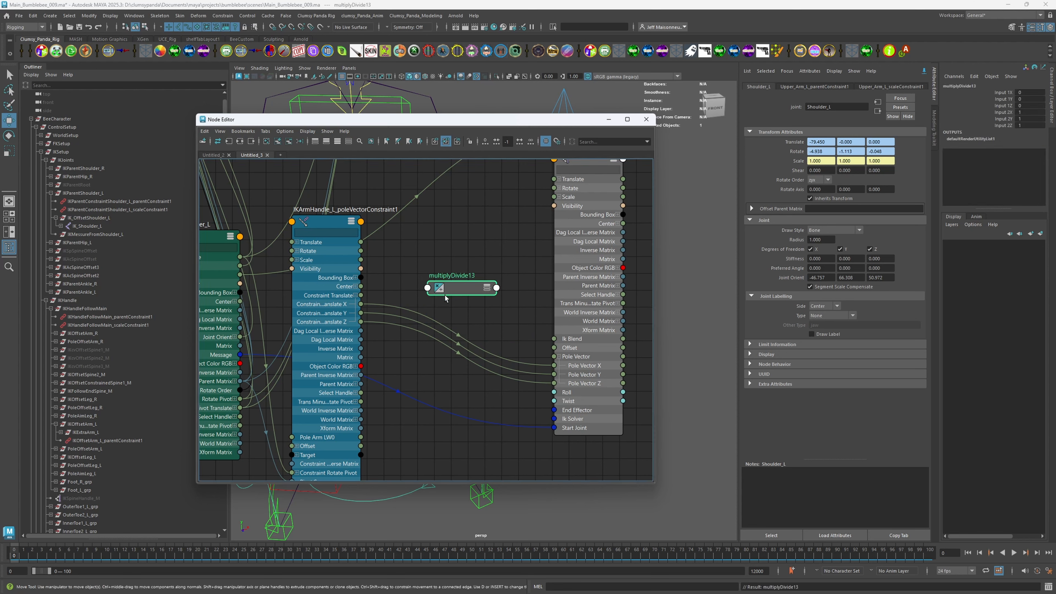
pyautogui.press('3')
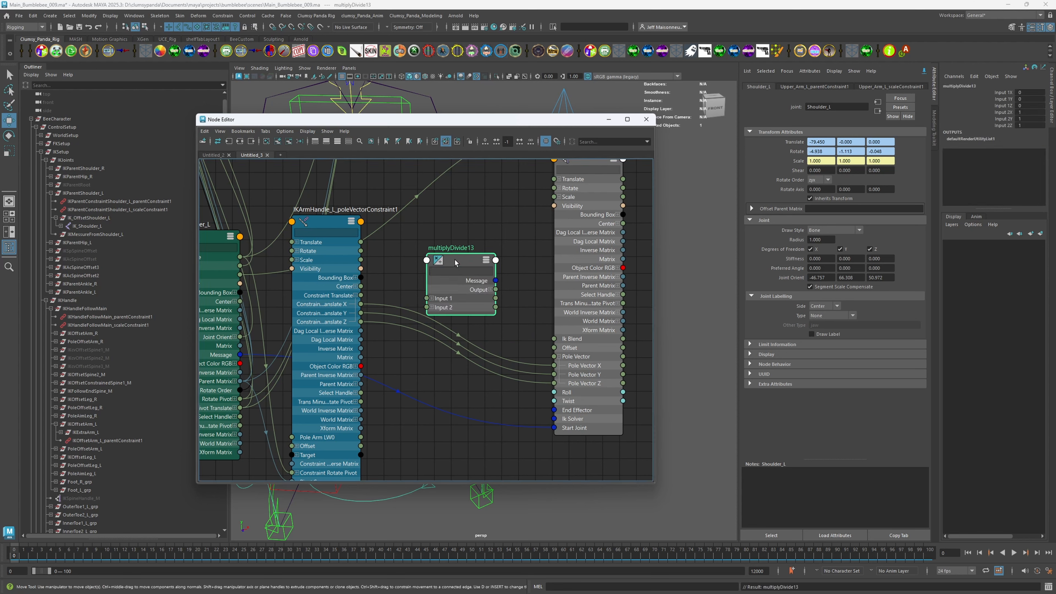
# Connect Output X, Y and Z of multiplyDivide13 to Pole Vector X, Y and Z of IKArmHandle_L.
pyautogui.click(491, 291)
pyautogui.moveTo(495, 298); pyautogui.dragTo(557, 375)
pyautogui.moveTo(495, 317); pyautogui.dragTo(558, 383)
pyautogui.moveTo(458, 264); pyautogui.dragTo(456, 276)
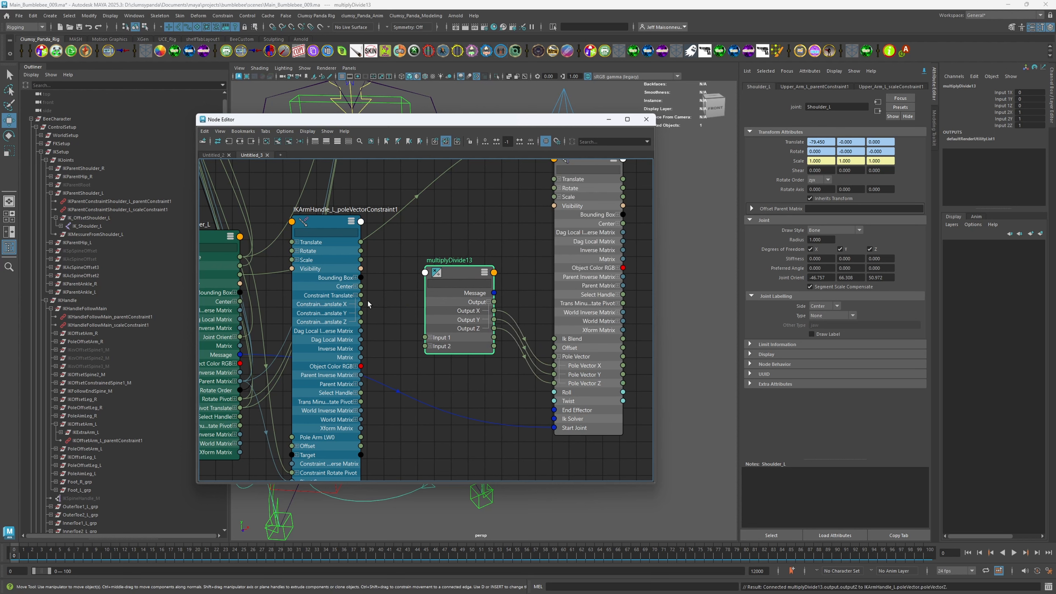
# Connect the pole vector constraint's Constraint Translate X, Y and Z to Input 1X, 1Y and 1Z of multiplyDivide13.
pyautogui.click(431, 338)
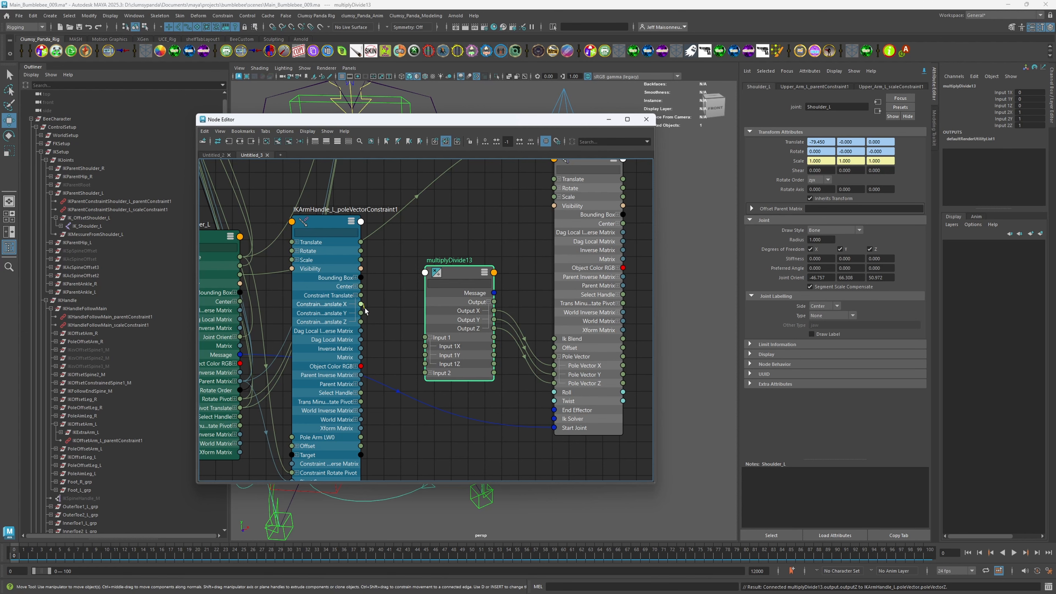
pyautogui.moveTo(361, 304); pyautogui.dragTo(424, 363)
pyautogui.moveTo(441, 276)
pyautogui.mouseDown()
pyautogui.moveTo(454, 266)
pyautogui.moveTo(443, 281)
pyautogui.mouseUp()
# Set Input 2X, 2Y and 2Z of multiplyDivide13 to 0.
pyautogui.moveTo(495, 121); pyautogui.dragTo(424, 297)
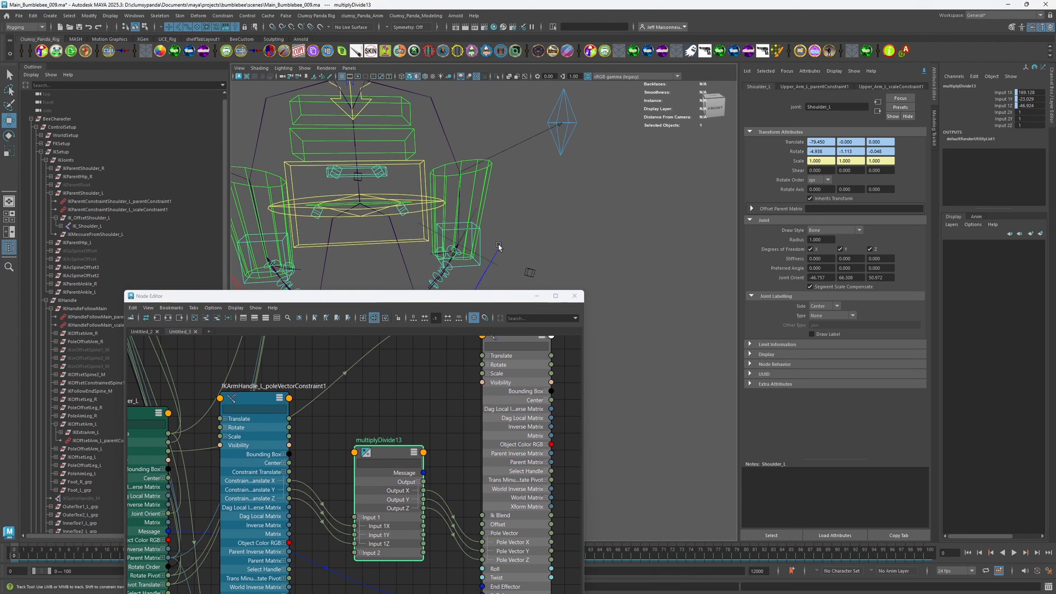
pyautogui.keyDown('alt'); pyautogui.moveTo(499, 246); pyautogui.dragTo(505, 221, button='middle'); pyautogui.keyUp('alt')
pyautogui.keyDown('alt'); pyautogui.moveTo(505, 220); pyautogui.dragTo(487, 226, button='right'); pyautogui.keyUp('alt')
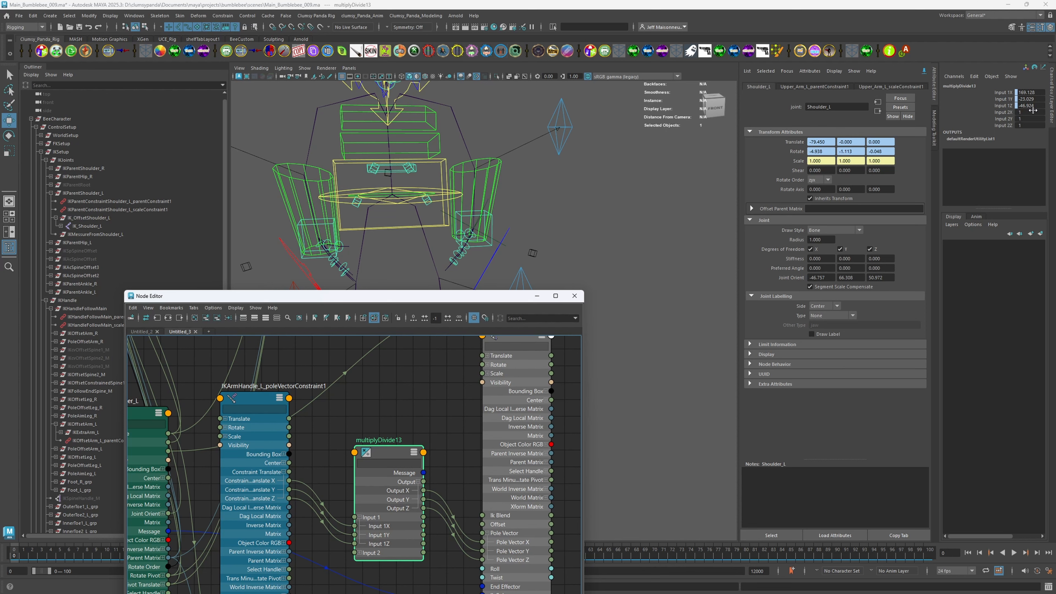
pyautogui.moveTo(1033, 110); pyautogui.dragTo(1039, 126)
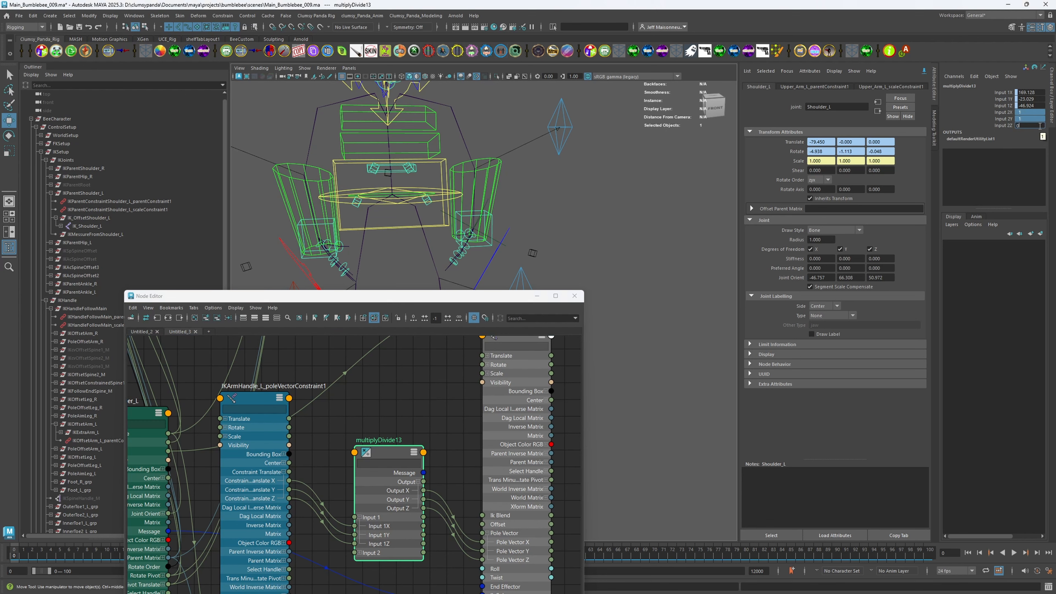
pyautogui.write('0')
pyautogui.press('Return')
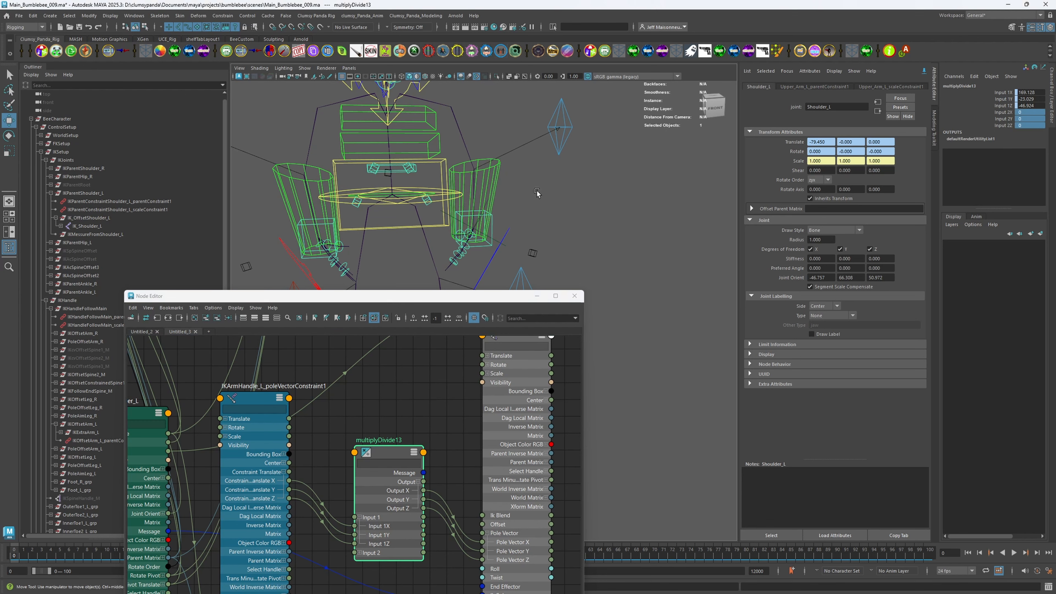
# Recheck the arm by test-moving RootX_M, undoing the move, and inspecting FKIKBlend on FKIKArm_L.
pyautogui.keyDown('alt'); pyautogui.moveTo(538, 193); pyautogui.dragTo(535, 245); pyautogui.keyUp('alt')
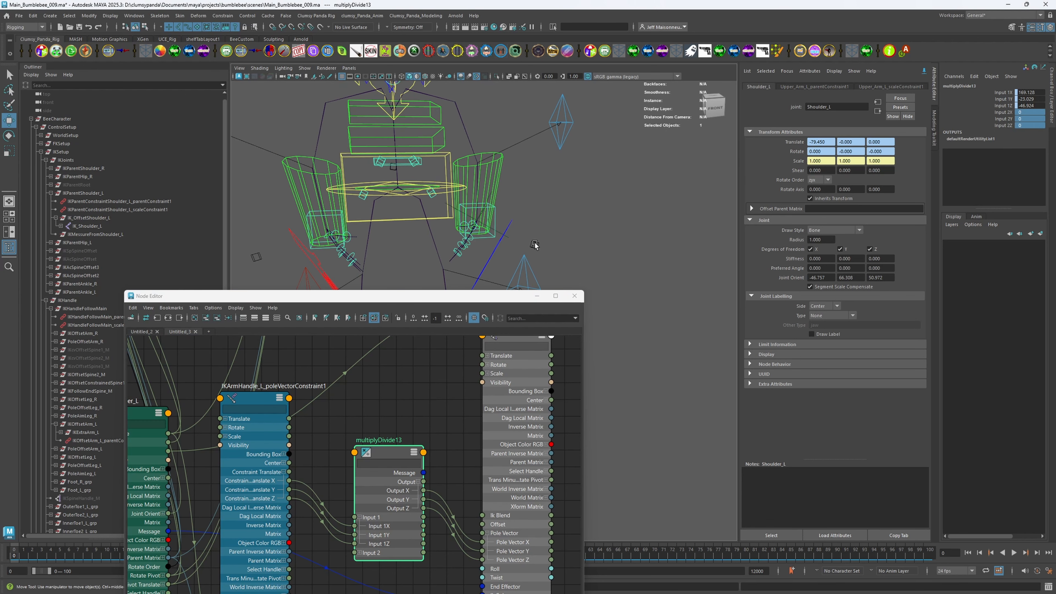
pyautogui.click(434, 183)
pyautogui.keyDown('alt'); pyautogui.moveTo(433, 183); pyautogui.dragTo(397, 250); pyautogui.keyUp('alt')
pyautogui.click(430, 207)
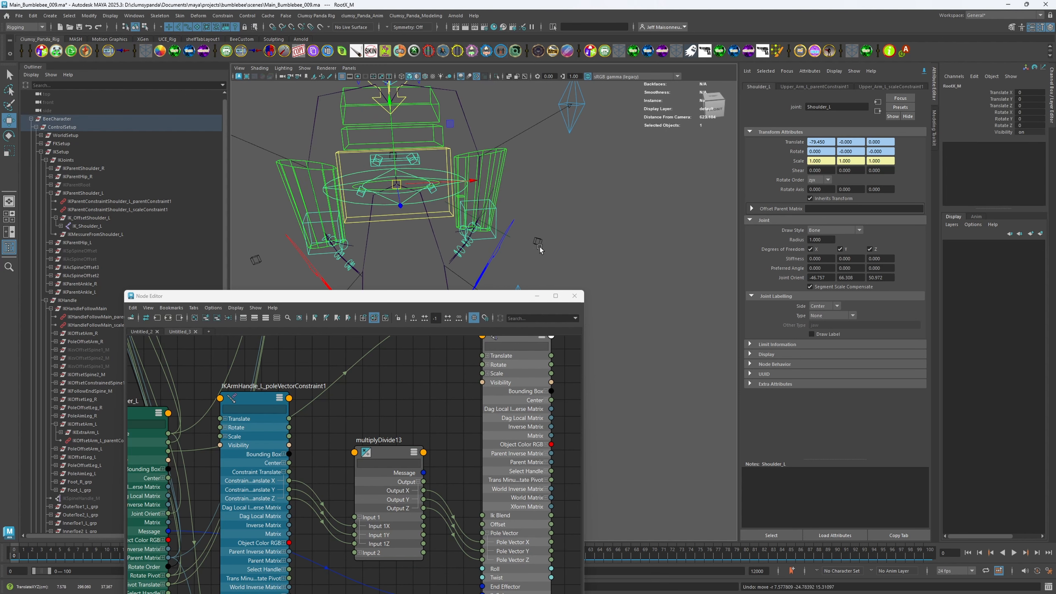
pyautogui.click(608, 265)
pyautogui.click(1002, 92)
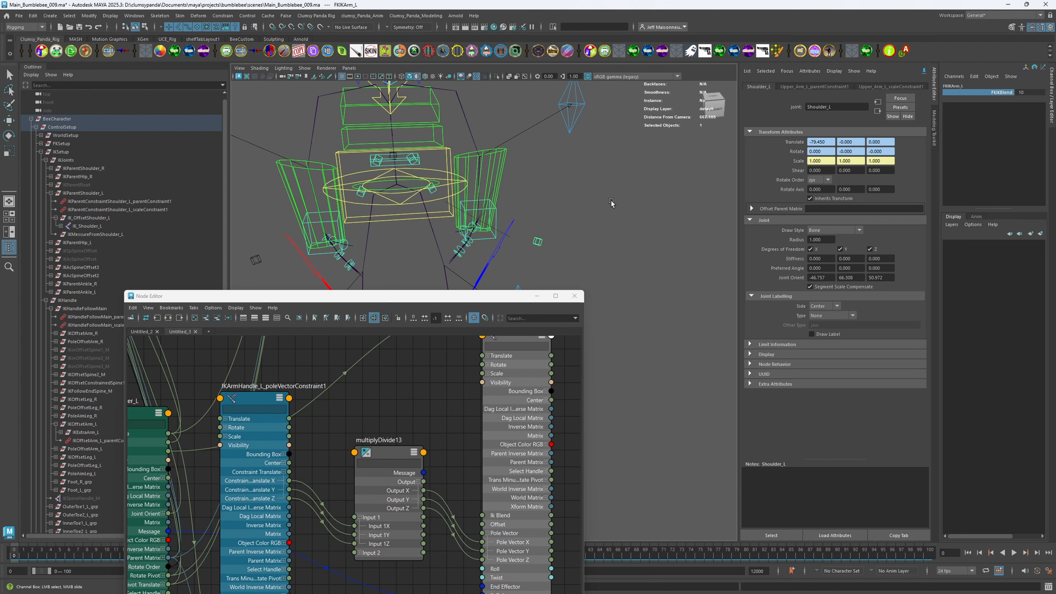
pyautogui.keyDown('alt'); pyautogui.moveTo(546, 197); pyautogui.dragTo(542, 220, button='middle'); pyautogui.keyUp('alt')
pyautogui.keyDown('alt'); pyautogui.moveTo(542, 219); pyautogui.dragTo(575, 158, button='right'); pyautogui.keyUp('alt')
# Move the PoleArm_L control to about 16.5, -5.1, 6.2 and inspect the Pole Vector attributes of IKArmHandle_L.
pyautogui.moveTo(531, 131); pyautogui.dragTo(596, 131)
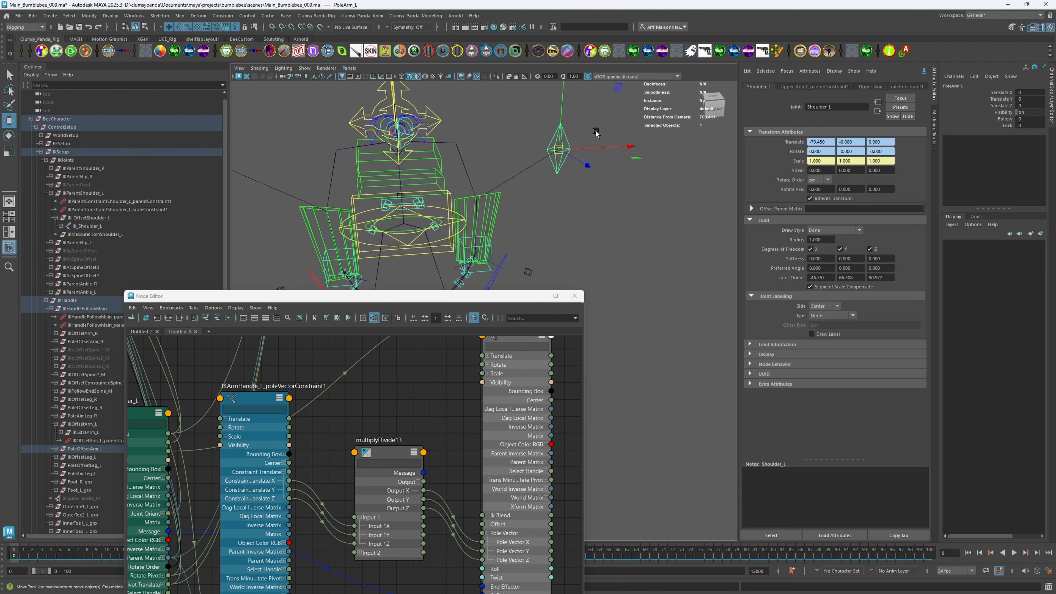
pyautogui.moveTo(558, 148)
pyautogui.mouseDown()
pyautogui.moveTo(431, 143)
pyautogui.moveTo(318, 171)
pyautogui.moveTo(548, 195)
pyautogui.moveTo(494, 141)
pyautogui.moveTo(576, 156)
pyautogui.mouseUp()
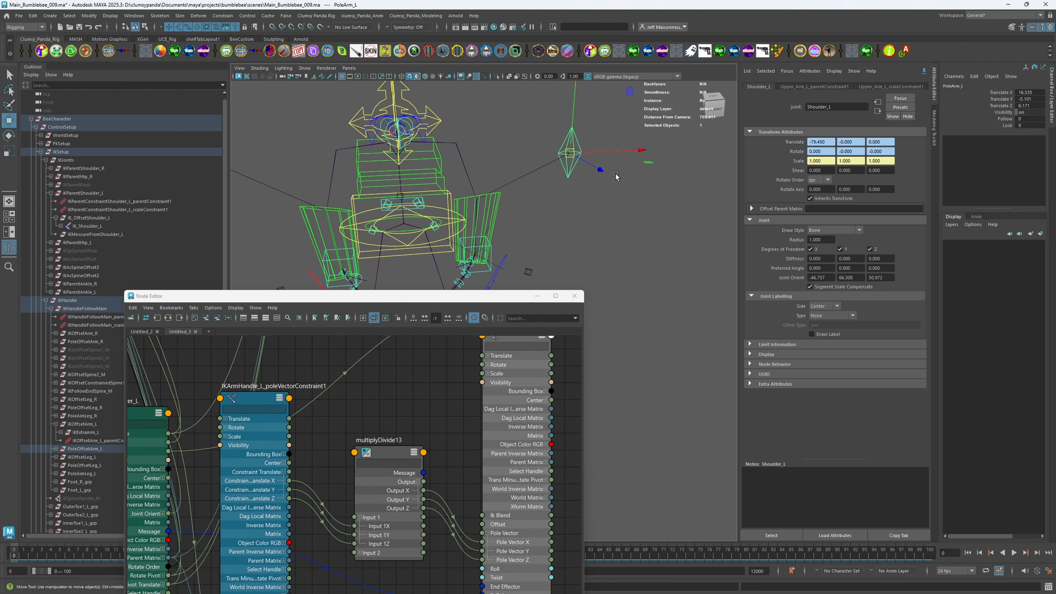
pyautogui.keyDown('alt'); pyautogui.moveTo(511, 340); pyautogui.dragTo(495, 364, button='middle'); pyautogui.keyUp('alt')
pyautogui.scroll(-1, 494, 363)
pyautogui.click(495, 364)
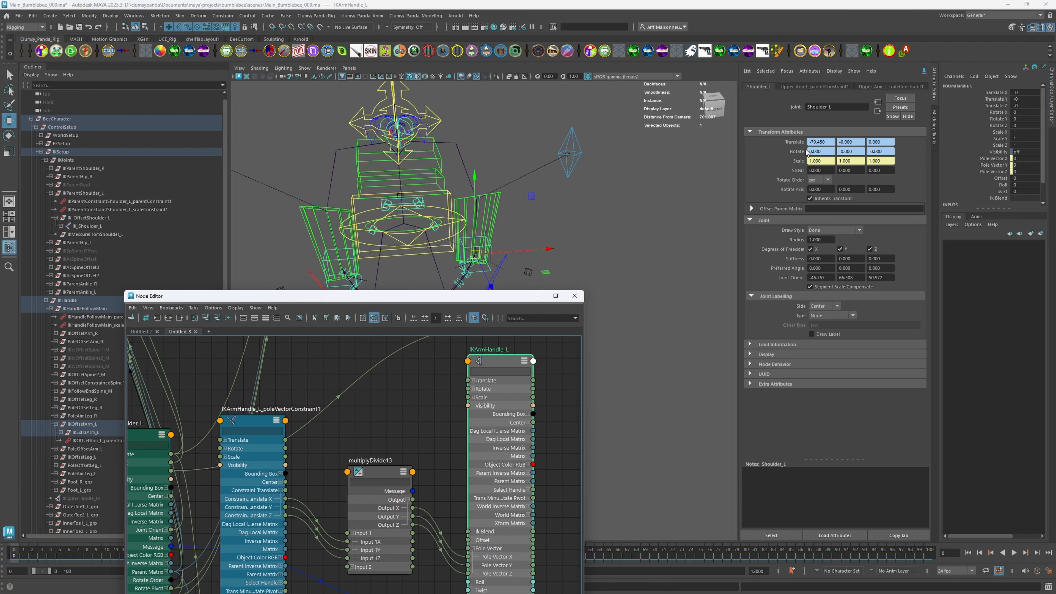
pyautogui.moveTo(445, 297); pyautogui.dragTo(426, 262)
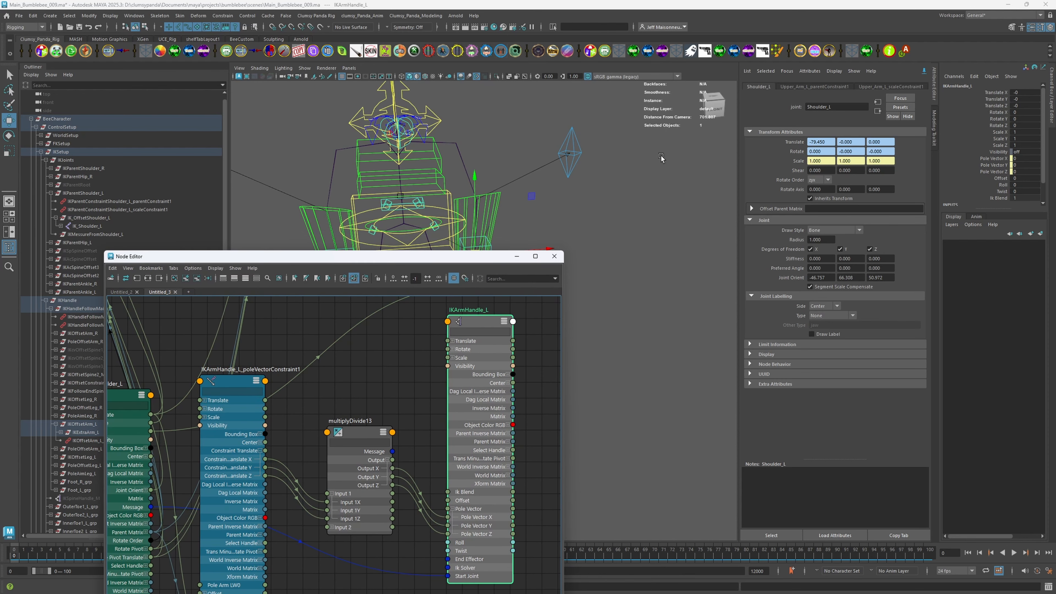
# Set Translate X, Y and Z of the PoleArm_L control to 0.
pyautogui.click(565, 147)
pyautogui.moveTo(1036, 92); pyautogui.dragTo(1033, 106)
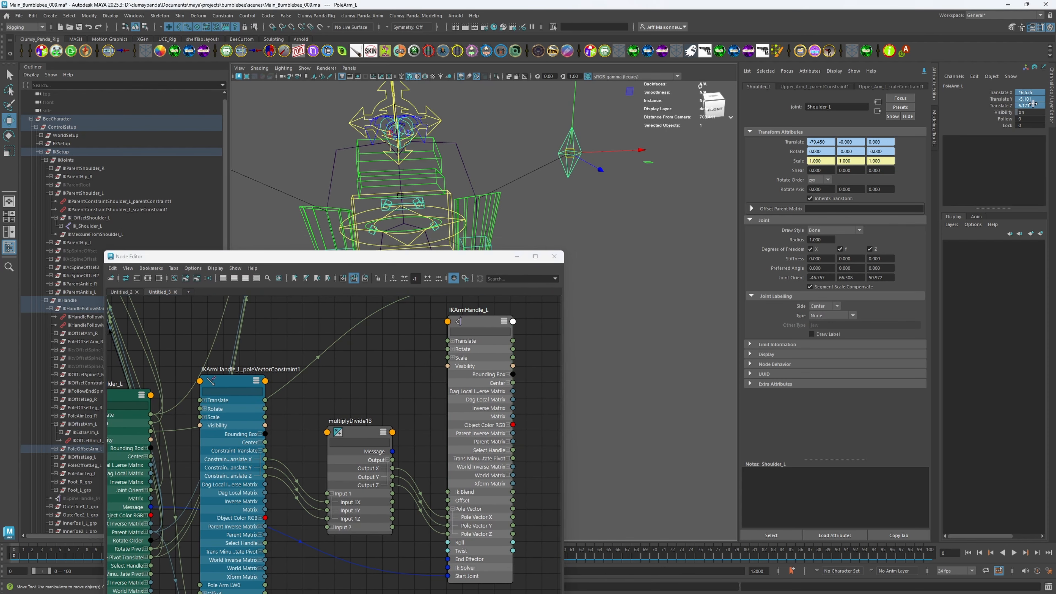
pyautogui.write('0')
pyautogui.press('Return')
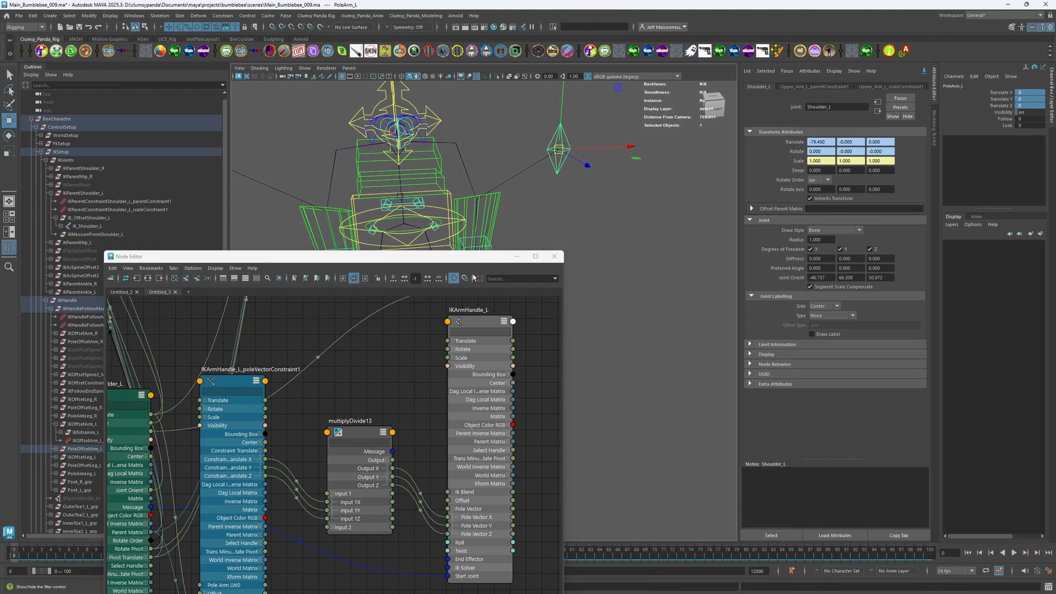
# Move the IKArmHandle_L and multiplyDivide13 nodes away from the pole vector constraint to free space between them.
pyautogui.moveTo(467, 256); pyautogui.dragTo(449, 137)
pyautogui.scroll(-3, 492, 291)
pyautogui.keyDown('alt'); pyautogui.moveTo(493, 293); pyautogui.dragTo(441, 292, button='middle'); pyautogui.keyUp('alt')
pyautogui.moveTo(439, 292); pyautogui.dragTo(545, 286)
pyautogui.keyDown('alt'); pyautogui.moveTo(341, 340); pyautogui.dragTo(322, 322, button='middle'); pyautogui.keyUp('alt')
pyautogui.moveTo(314, 316); pyautogui.dragTo(438, 311)
pyautogui.keyDown('alt'); pyautogui.moveTo(275, 379); pyautogui.dragTo(307, 346, button='middle'); pyautogui.keyUp('alt')
# Add a condition node to the graph and show its attributes.
pyautogui.click(307, 346)
pyautogui.press('Tab')
pyautogui.write('cond')
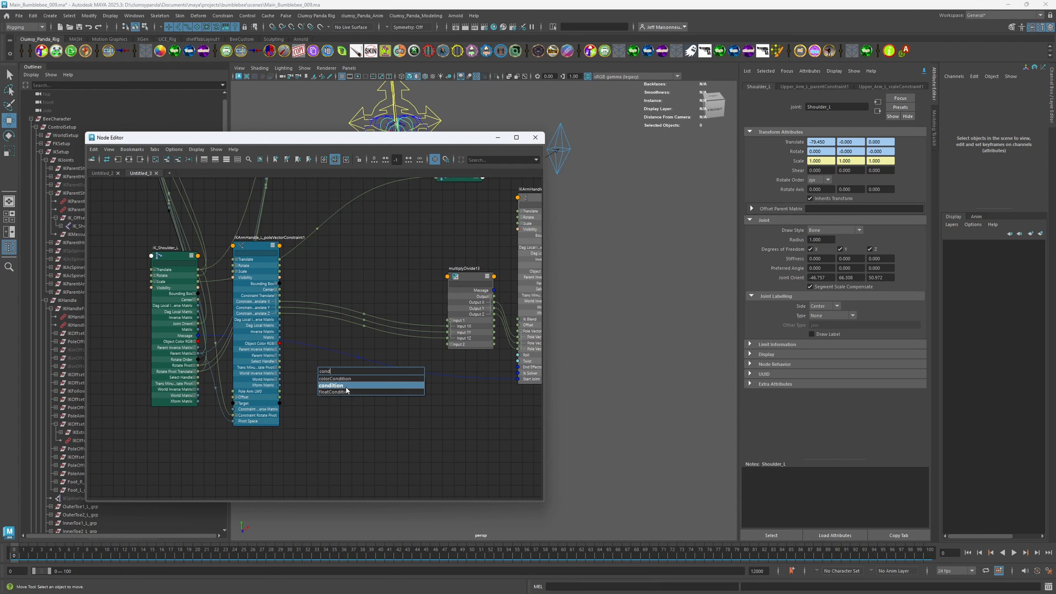
pyautogui.click(346, 387)
pyautogui.moveTo(335, 373); pyautogui.dragTo(358, 374)
pyautogui.press('2')
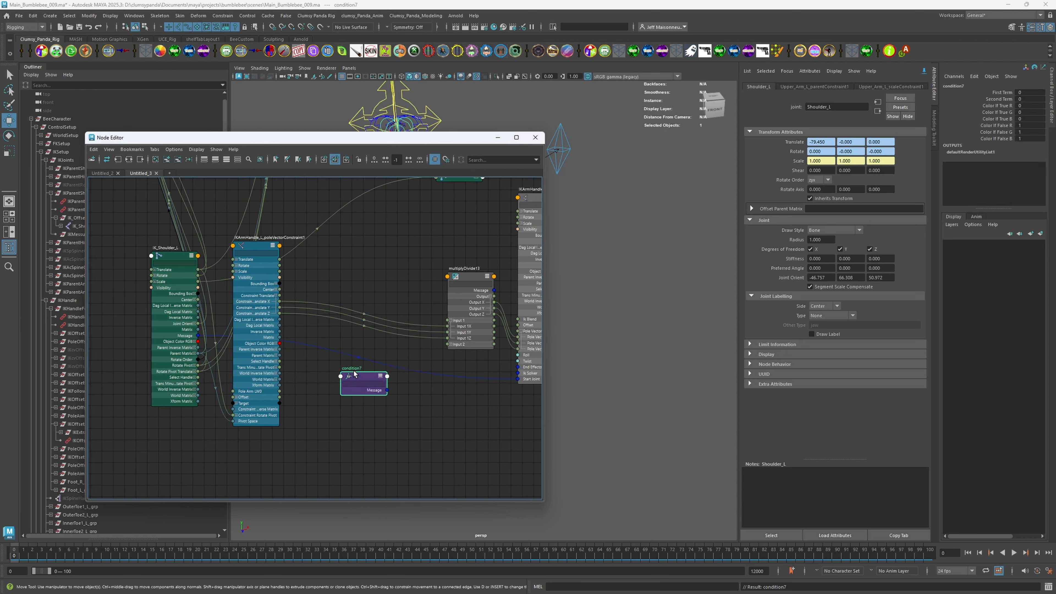
pyautogui.press('3')
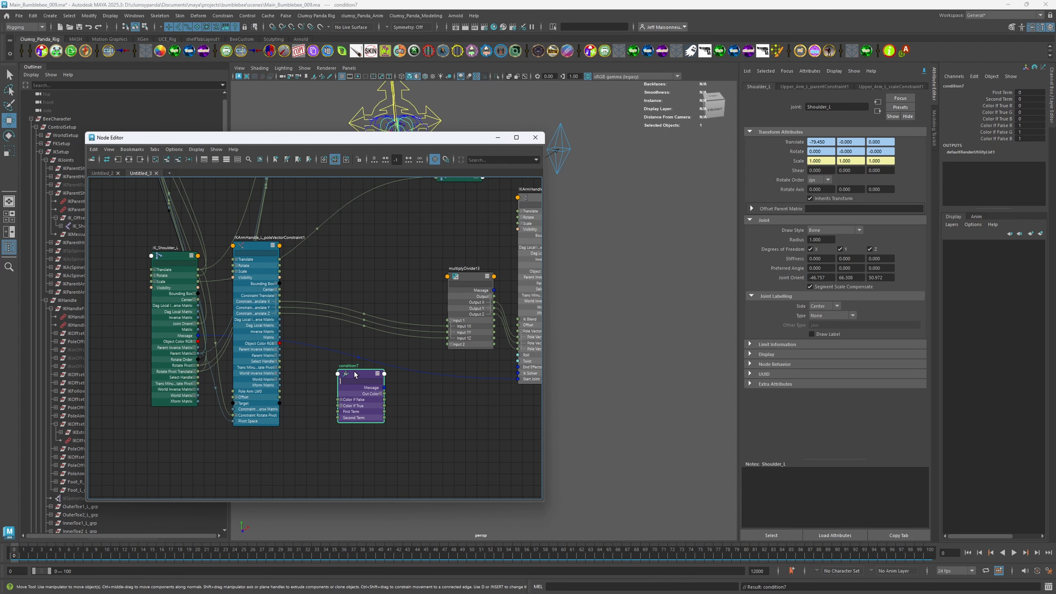
# Place the condition node between the pole vector constraint and multiplyDivide13, and expand its Out Color into R, G and B.
pyautogui.moveTo(355, 374); pyautogui.dragTo(371, 262)
pyautogui.scroll(3, 388, 293)
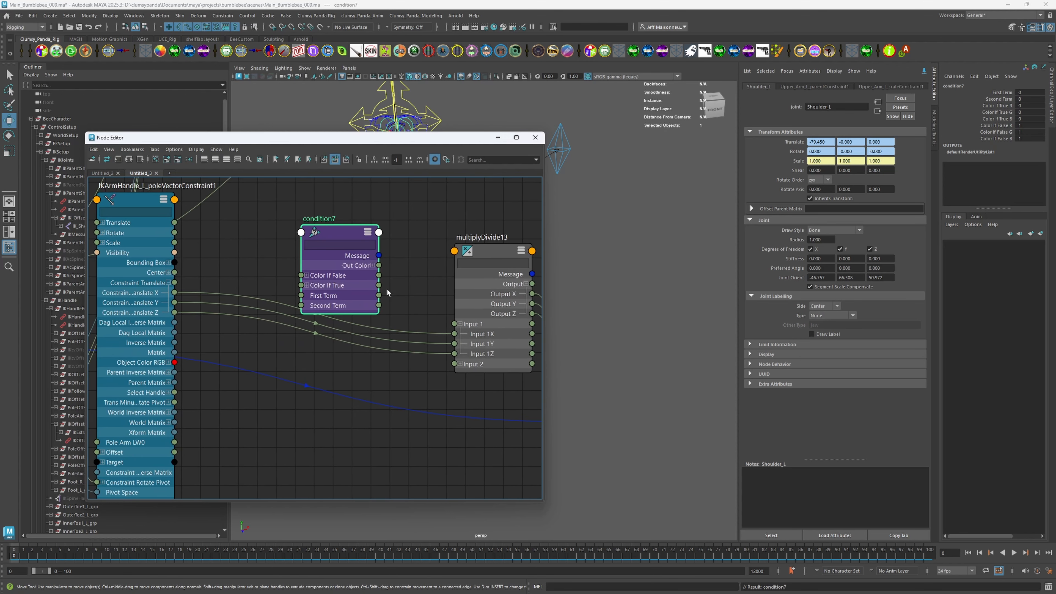
pyautogui.click(372, 266)
pyautogui.scroll(-2, 372, 317)
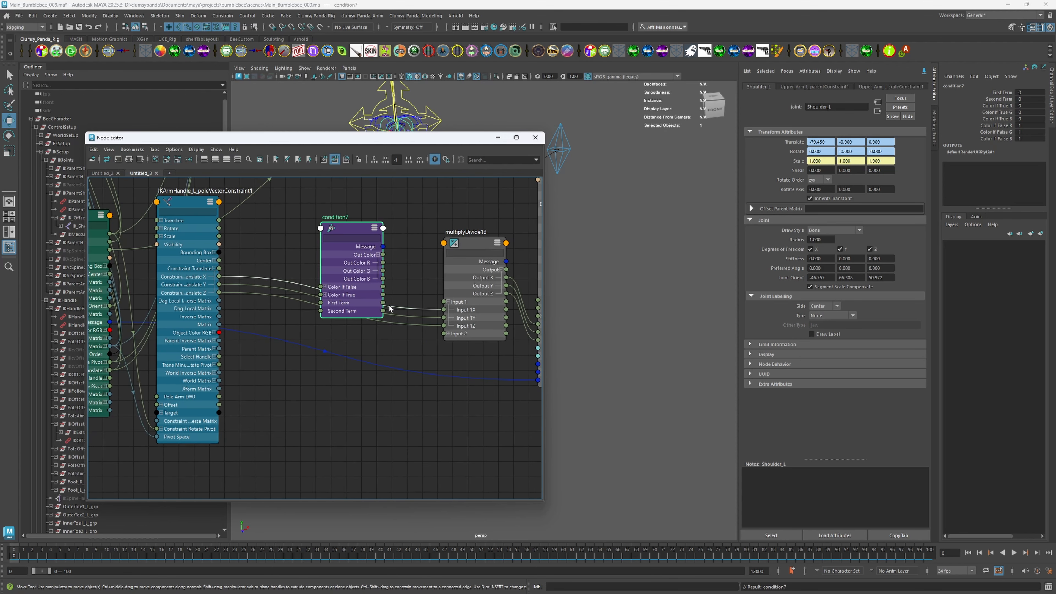
# Duplicate the condition node twice and show the attributes of both copies.
pyautogui.hotkey('ctrl', 'd')
pyautogui.moveTo(390, 423); pyautogui.dragTo(369, 400)
pyautogui.press('3')
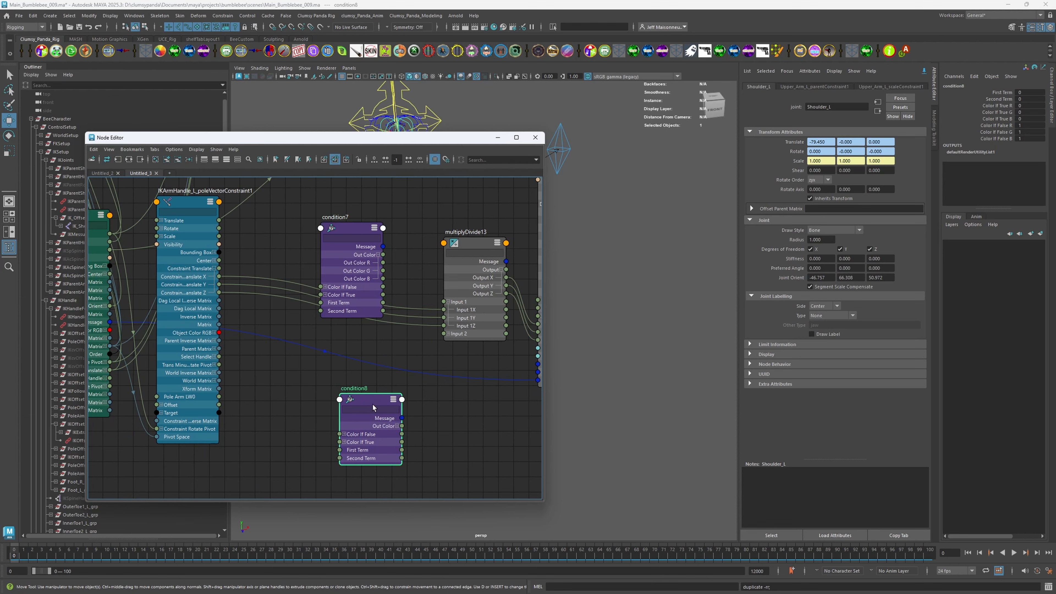
pyautogui.hotkey('ctrl', 'd')
pyautogui.moveTo(330, 375); pyautogui.dragTo(309, 323, button='middle')
pyautogui.press('3')
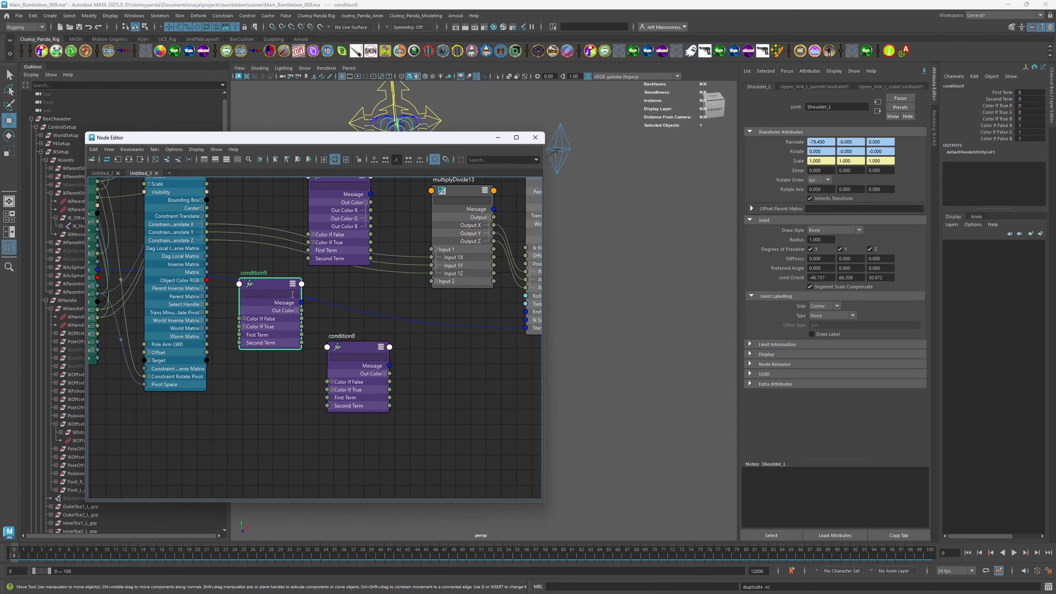
# Arrange the two duplicated condition nodes below the original and expand Color If True into R, G and B on all three.
pyautogui.moveTo(271, 291); pyautogui.dragTo(442, 424)
pyautogui.moveTo(441, 424); pyautogui.dragTo(423, 379, button='middle')
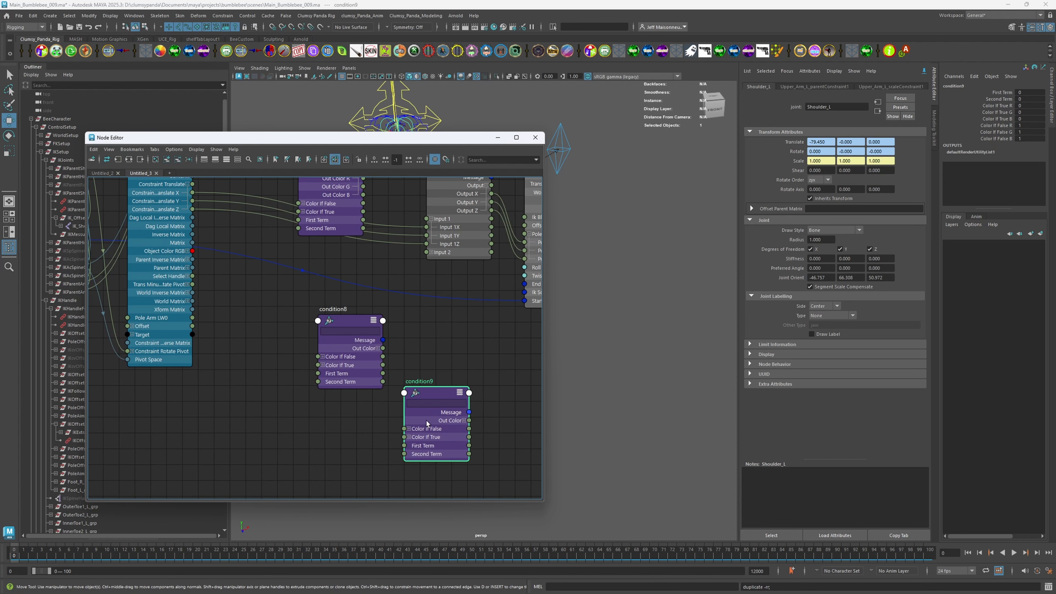
pyautogui.moveTo(426, 397); pyautogui.dragTo(420, 342)
pyautogui.moveTo(347, 328); pyautogui.dragTo(331, 293)
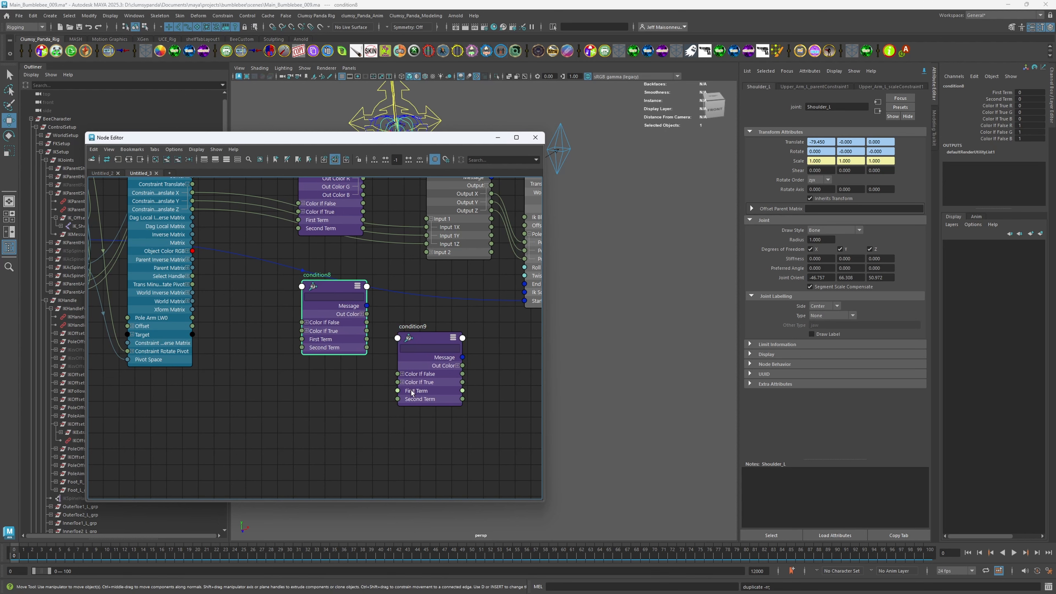
pyautogui.click(402, 383)
pyautogui.click(307, 332)
pyautogui.keyDown('alt'); pyautogui.moveTo(296, 210); pyautogui.dragTo(276, 279, button='middle'); pyautogui.keyUp('alt')
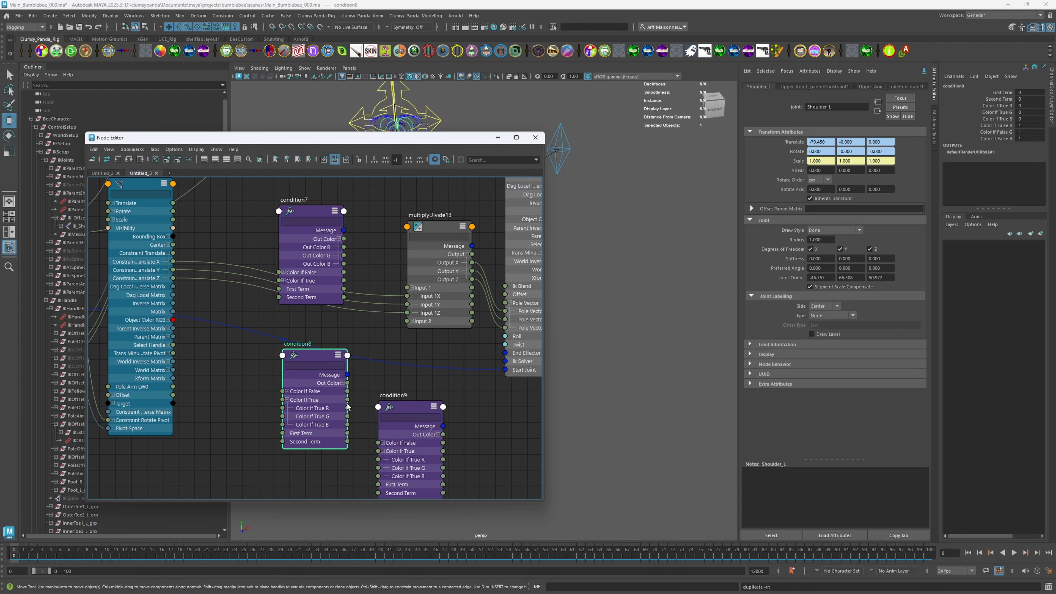
pyautogui.click(283, 282)
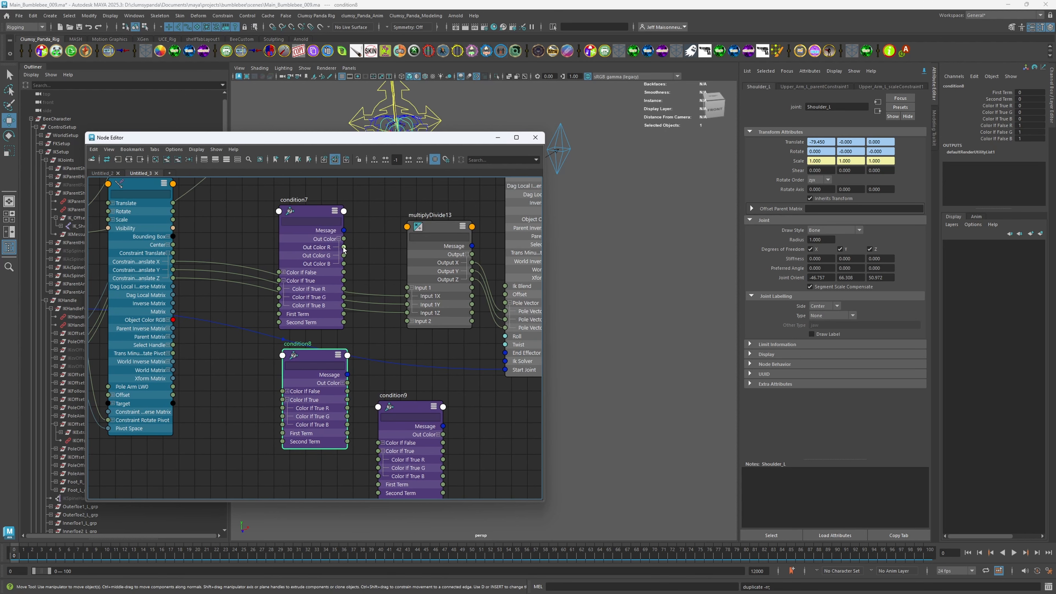
# Connect condition7's Out Color R, condition8's Out Color G and condition9's Out Color B to multiplyDivide13's Input 1X, 1Y and 1Z respectively.
pyautogui.moveTo(344, 247); pyautogui.dragTo(408, 296)
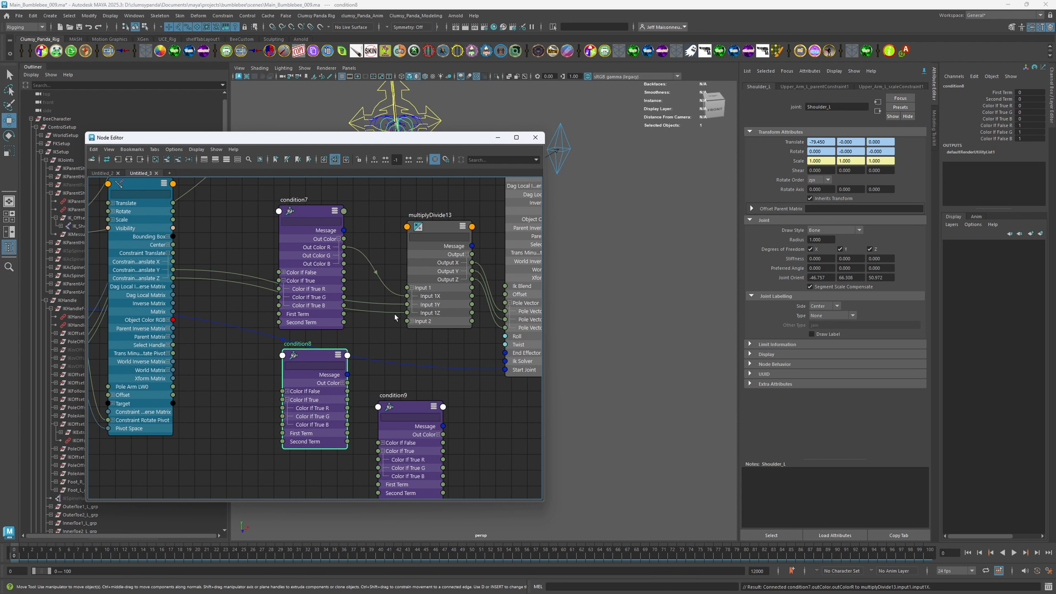
pyautogui.click(342, 382)
pyautogui.moveTo(347, 399); pyautogui.dragTo(409, 304)
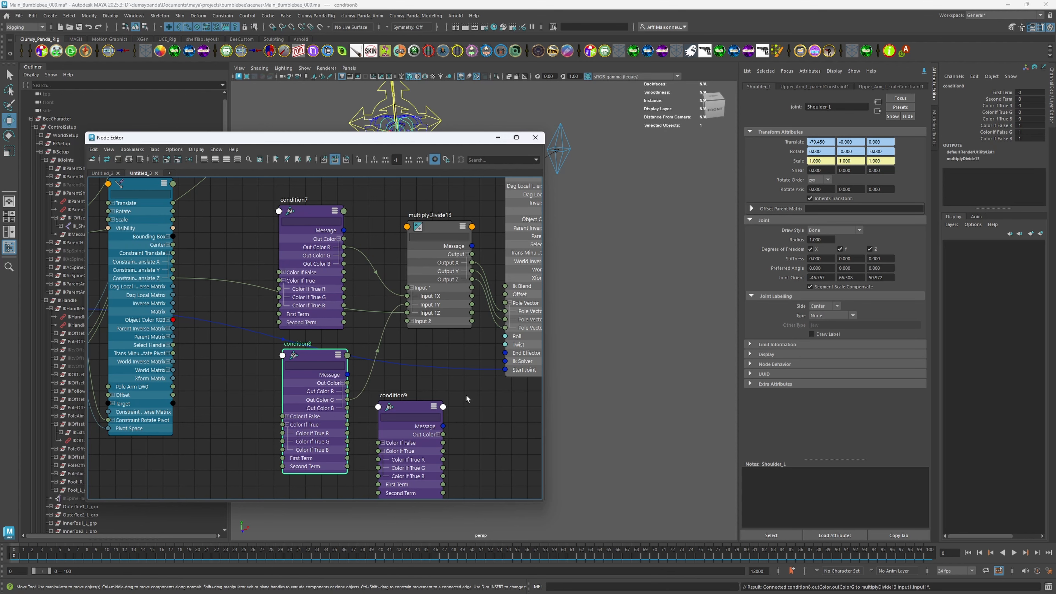
pyautogui.moveTo(403, 404); pyautogui.dragTo(390, 425)
pyautogui.keyDown('alt'); pyautogui.moveTo(419, 469); pyautogui.dragTo(408, 392, button='middle'); pyautogui.keyUp('alt')
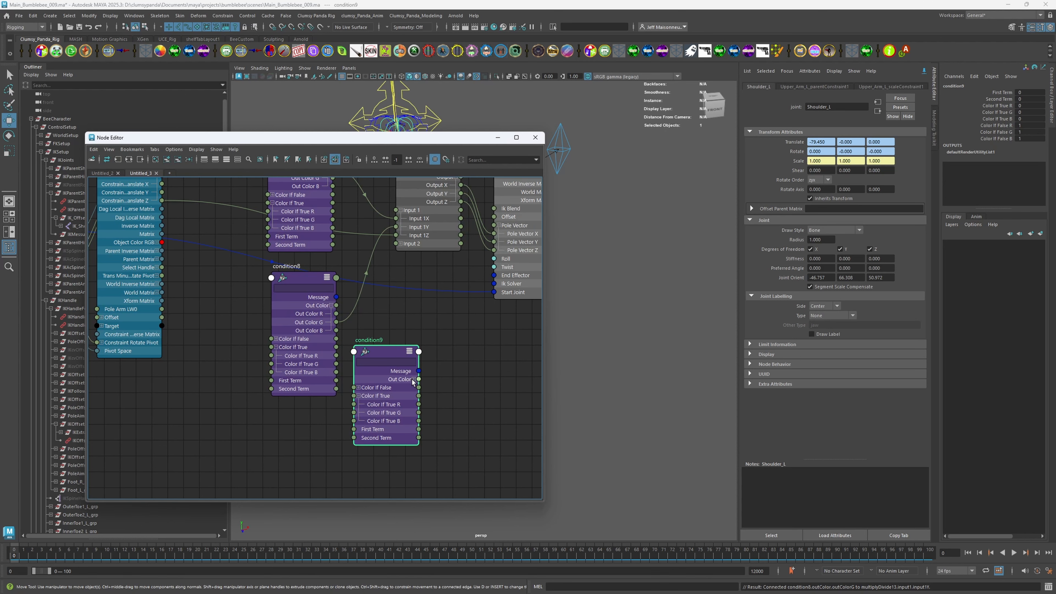
pyautogui.click(414, 379)
pyautogui.moveTo(418, 405); pyautogui.dragTo(398, 236)
# Stack the three condition nodes in one column between the pole vector constraint and multiplyDivide13.
pyautogui.keyDown('alt'); pyautogui.moveTo(443, 304); pyautogui.dragTo(399, 295, button='right'); pyautogui.keyUp('alt')
pyautogui.keyDown('alt'); pyautogui.moveTo(417, 243); pyautogui.dragTo(427, 309, button='middle'); pyautogui.keyUp('alt')
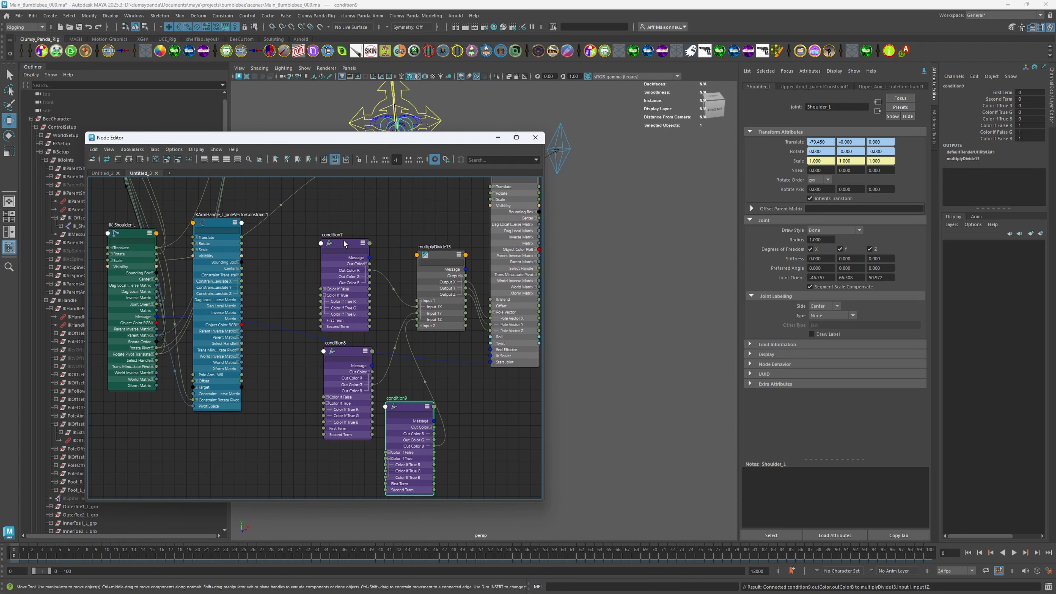
pyautogui.moveTo(344, 244); pyautogui.dragTo(357, 202)
pyautogui.moveTo(349, 354); pyautogui.dragTo(361, 306)
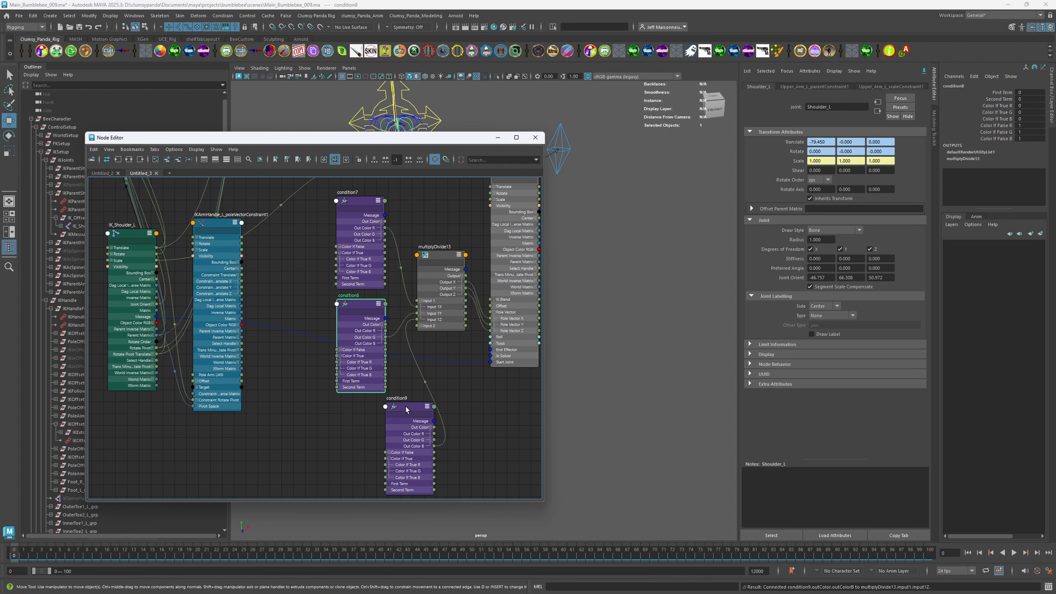
pyautogui.moveTo(408, 408); pyautogui.dragTo(357, 401)
pyautogui.keyDown('alt'); pyautogui.moveTo(443, 393); pyautogui.dragTo(424, 402, button='middle'); pyautogui.keyUp('alt')
pyautogui.scroll(-1, 424, 403)
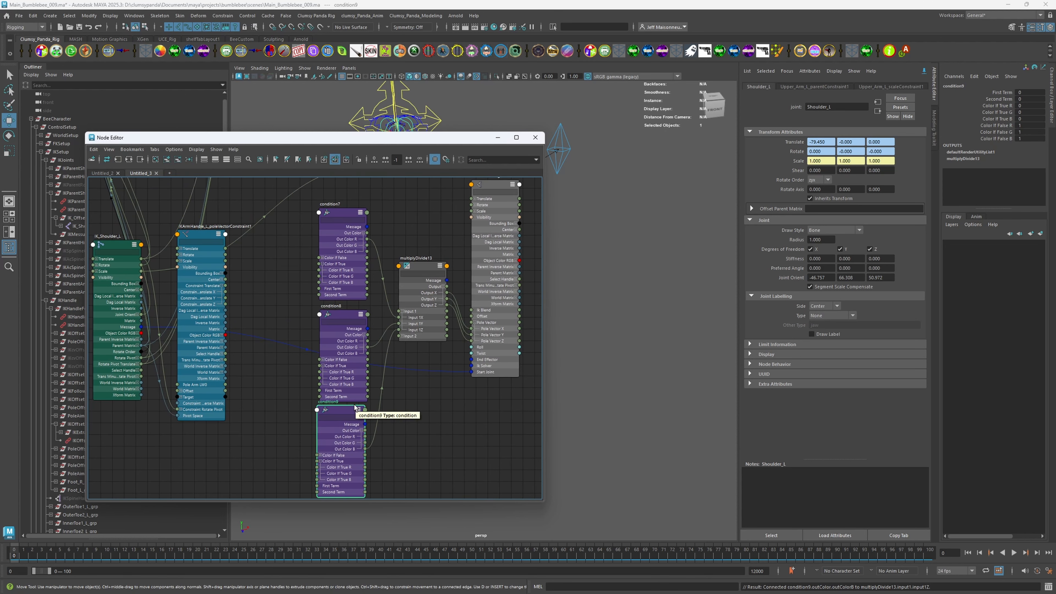
# Inspect multiplyDivide13's inputs and Shoulder_L's rotate values, and lower the Node Editor window to uncover the rig.
pyautogui.moveTo(404, 244); pyautogui.dragTo(442, 356)
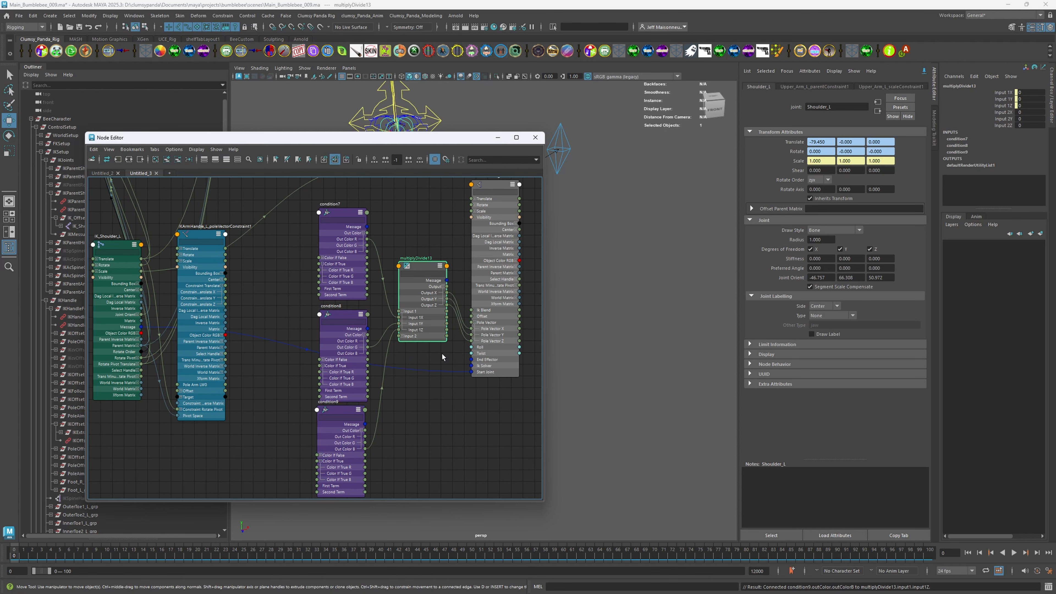
pyautogui.scroll(2, 442, 287)
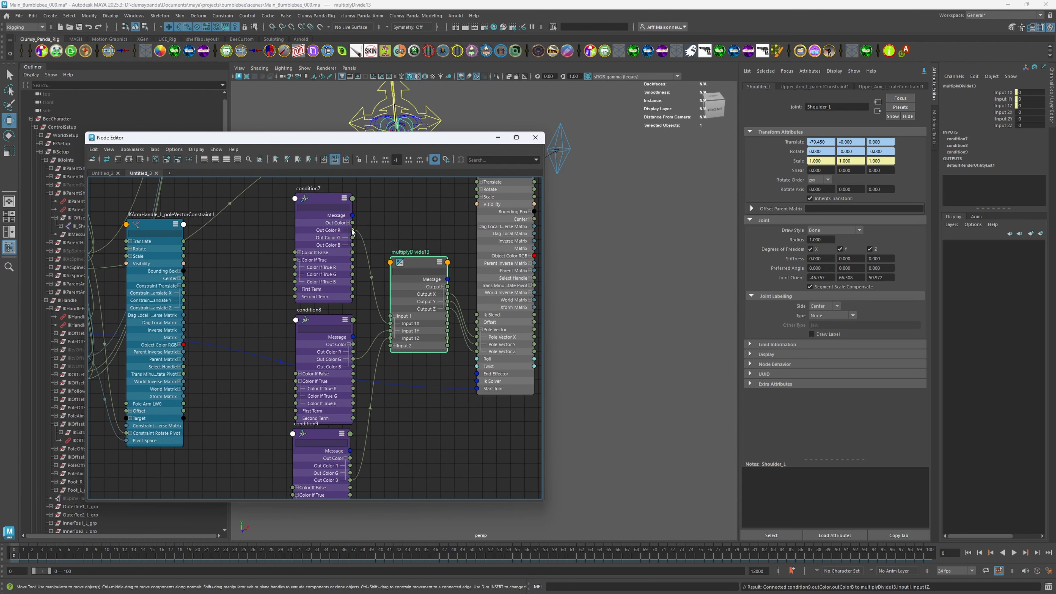
pyautogui.keyDown('alt'); pyautogui.moveTo(364, 381); pyautogui.dragTo(403, 373, button='middle'); pyautogui.keyUp('alt')
pyautogui.scroll(-1, 403, 371)
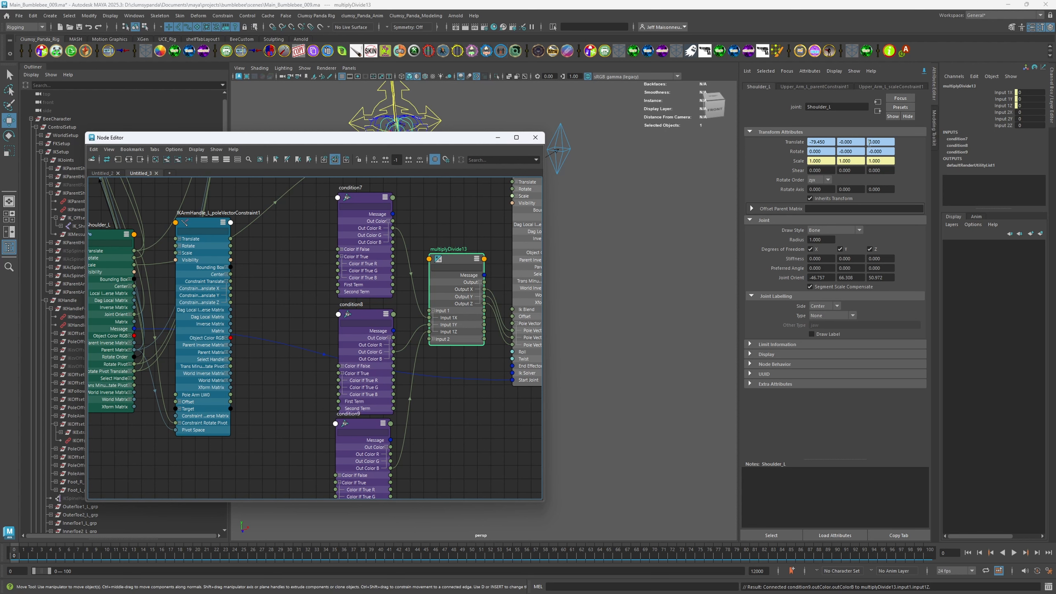
pyautogui.click(891, 152)
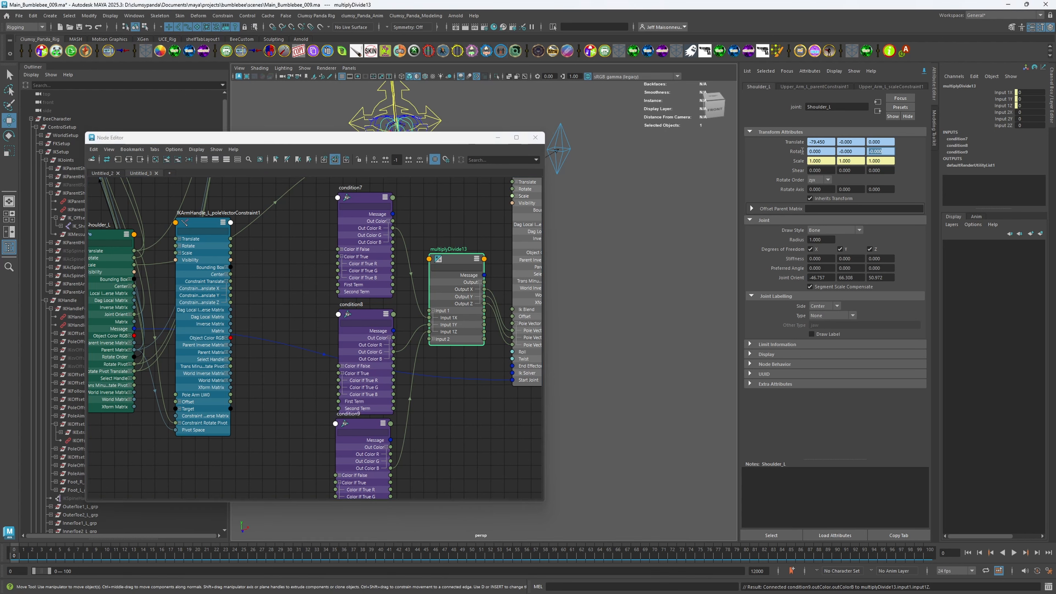
pyautogui.moveTo(426, 140); pyautogui.dragTo(427, 210)
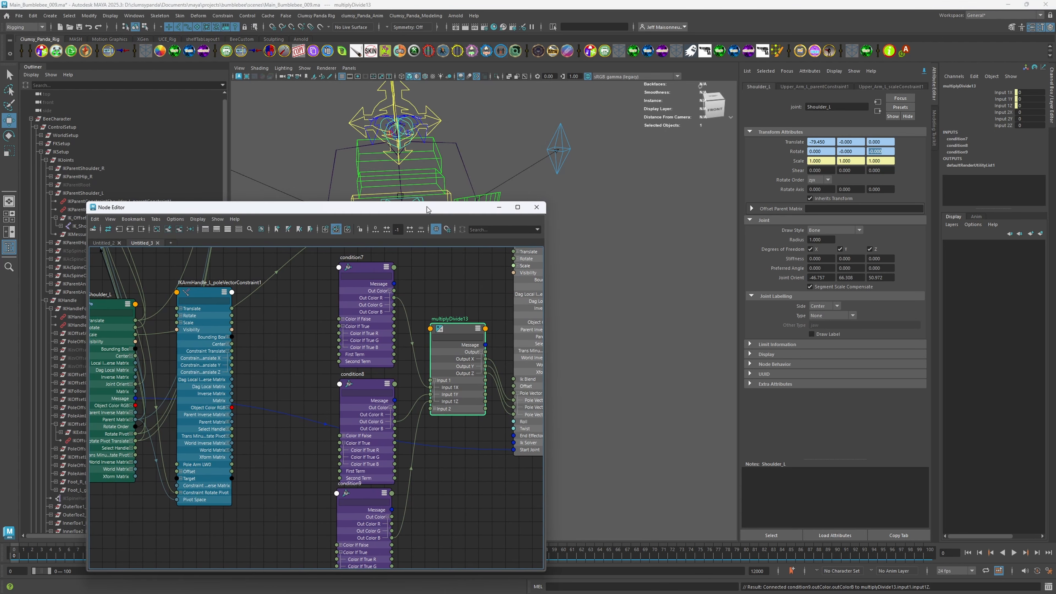
# Move the three condition nodes, multiplyDivide13 and IKArmHandle_L together, farther away from the pole vector constraint.
pyautogui.scroll(-3, 350, 340)
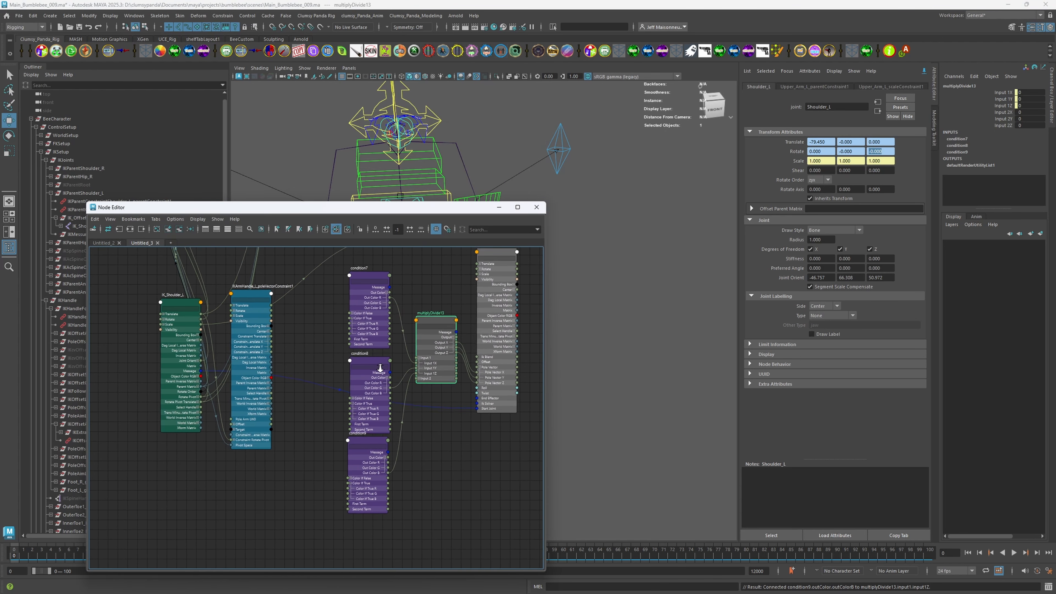
pyautogui.moveTo(328, 277); pyautogui.dragTo(505, 549)
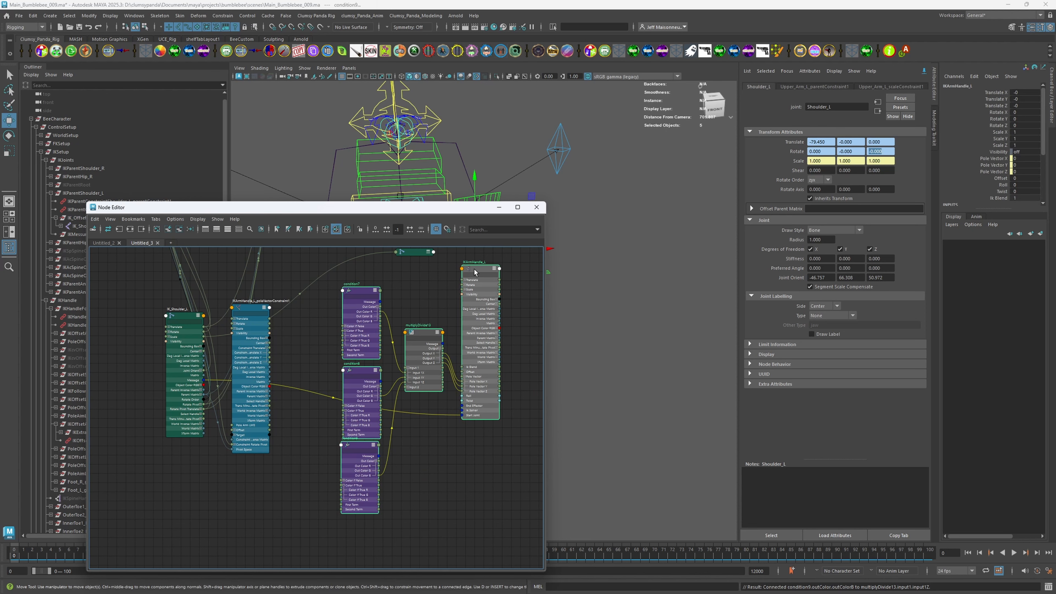
pyautogui.moveTo(475, 270); pyautogui.dragTo(530, 278)
# Add a plusMinusAverage node beside the pole vector constraint and show its attributes.
pyautogui.keyDown('alt'); pyautogui.moveTo(316, 431); pyautogui.dragTo(318, 419, button='middle'); pyautogui.keyUp('alt')
pyautogui.click(316, 419)
pyautogui.press('Tab')
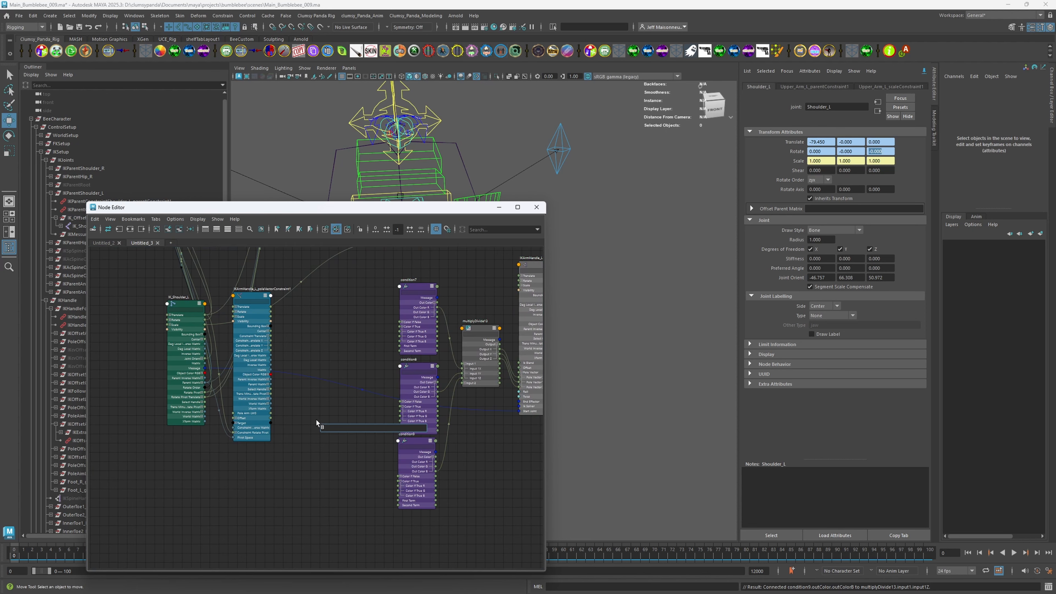
pyautogui.write('pl')
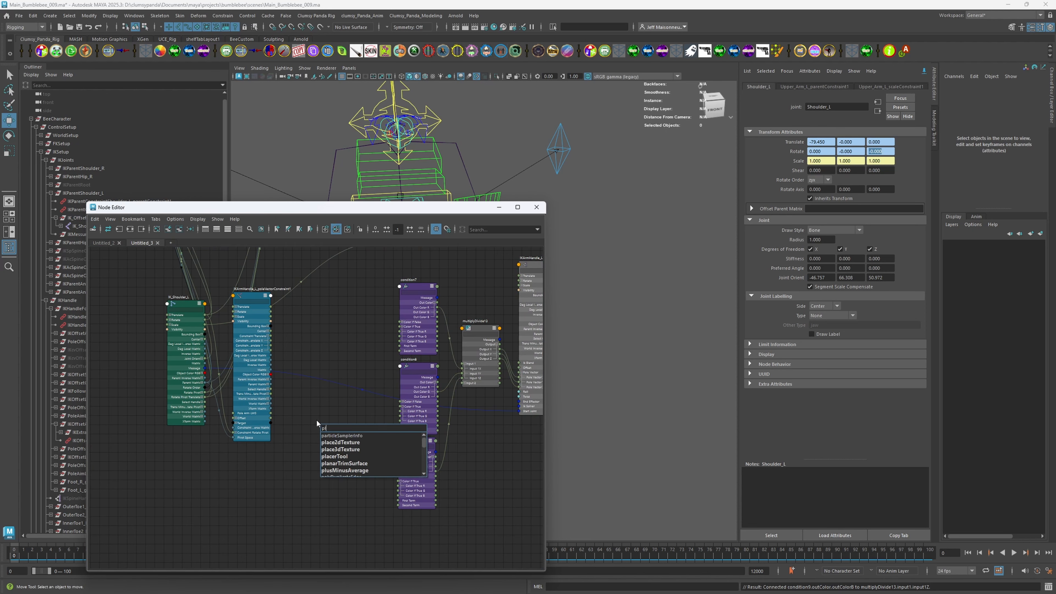
pyautogui.click(344, 470)
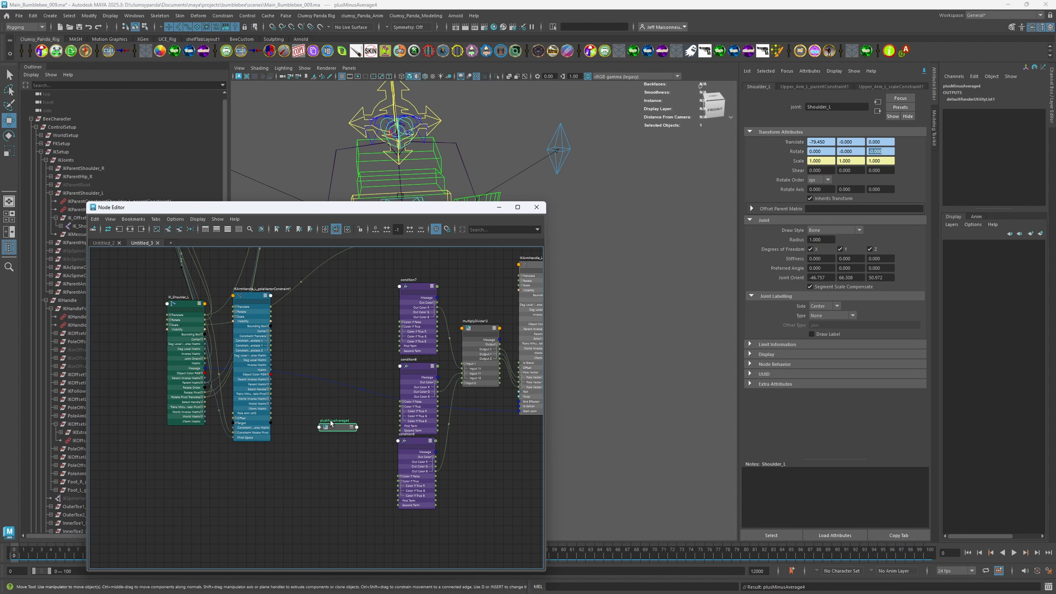
pyautogui.moveTo(335, 426); pyautogui.dragTo(308, 323)
pyautogui.press('3')
# Expand Input 1D on the plusMinusAverage node to expose its first array entry, leaving Output 2D collapsed.
pyautogui.keyDown('alt'); pyautogui.moveTo(343, 396); pyautogui.dragTo(380, 422, button='right'); pyautogui.keyUp('alt')
pyautogui.click(327, 361)
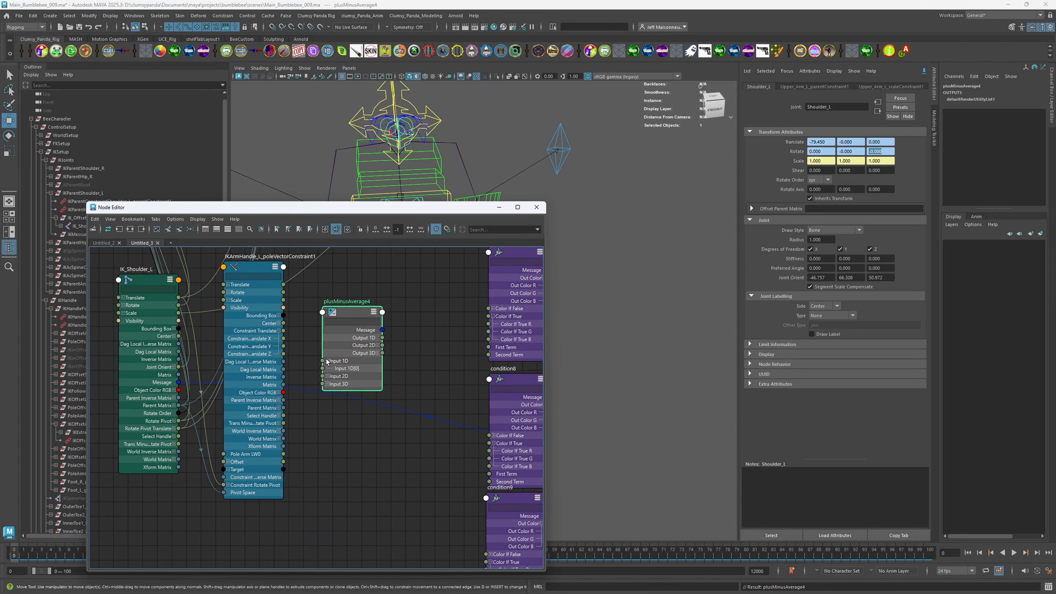
pyautogui.click(377, 346)
pyautogui.keyDown('alt'); pyautogui.moveTo(398, 412); pyautogui.dragTo(387, 385, button='middle'); pyautogui.keyUp('alt')
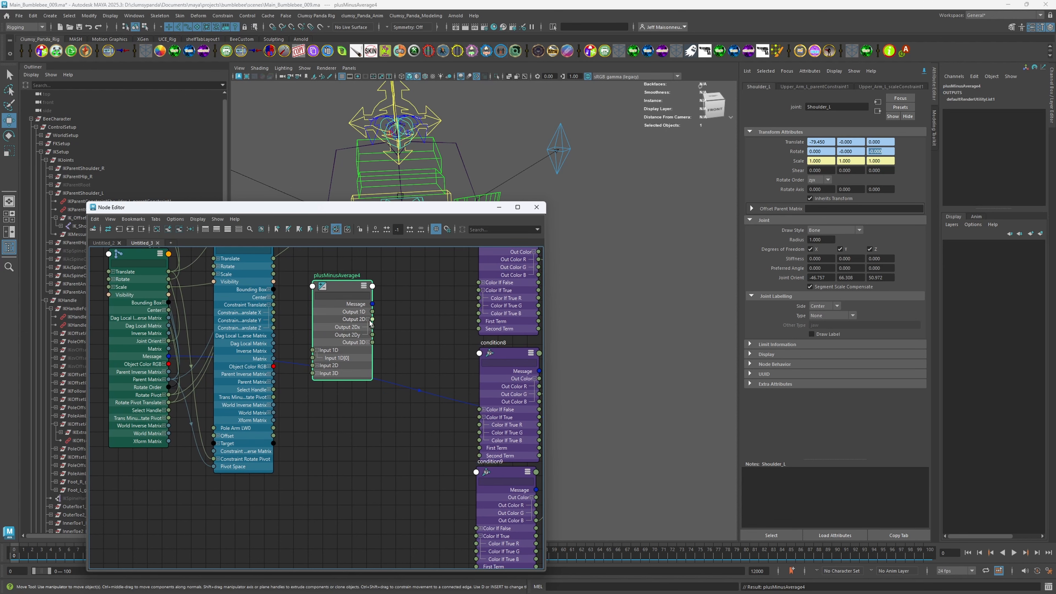
pyautogui.click(368, 319)
pyautogui.keyDown('alt'); pyautogui.moveTo(394, 357); pyautogui.dragTo(386, 347, button='right'); pyautogui.keyUp('alt')
# Duplicate the plusMinusAverage node twice, show the attributes of both copies, and spread them out between the constraint and the condition nodes.
pyautogui.hotkey('ctrl', 'd')
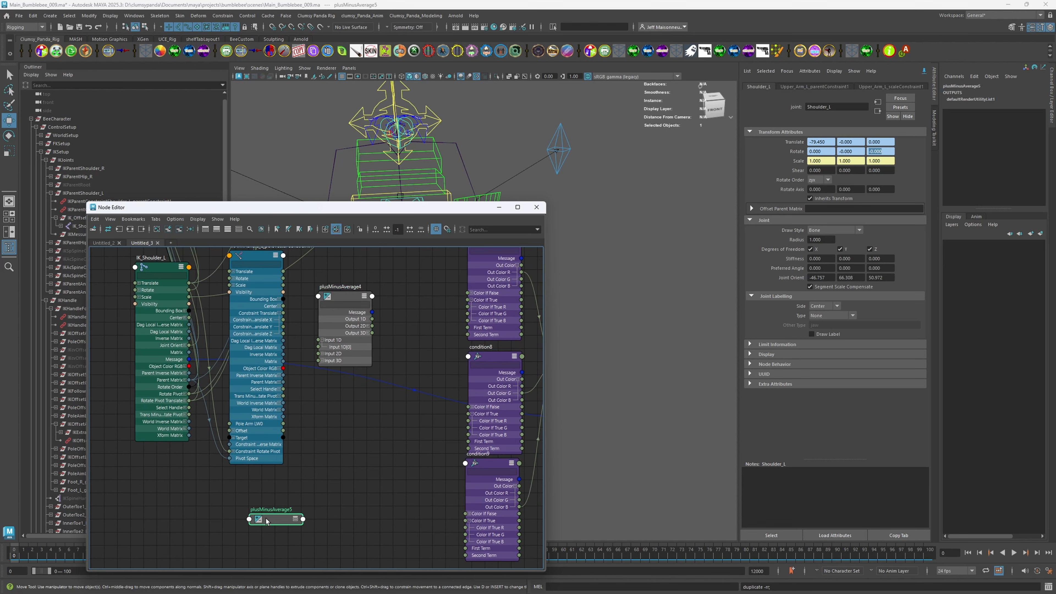
pyautogui.moveTo(266, 520); pyautogui.dragTo(394, 427)
pyautogui.hotkey('ctrl', 'd')
pyautogui.click(395, 428)
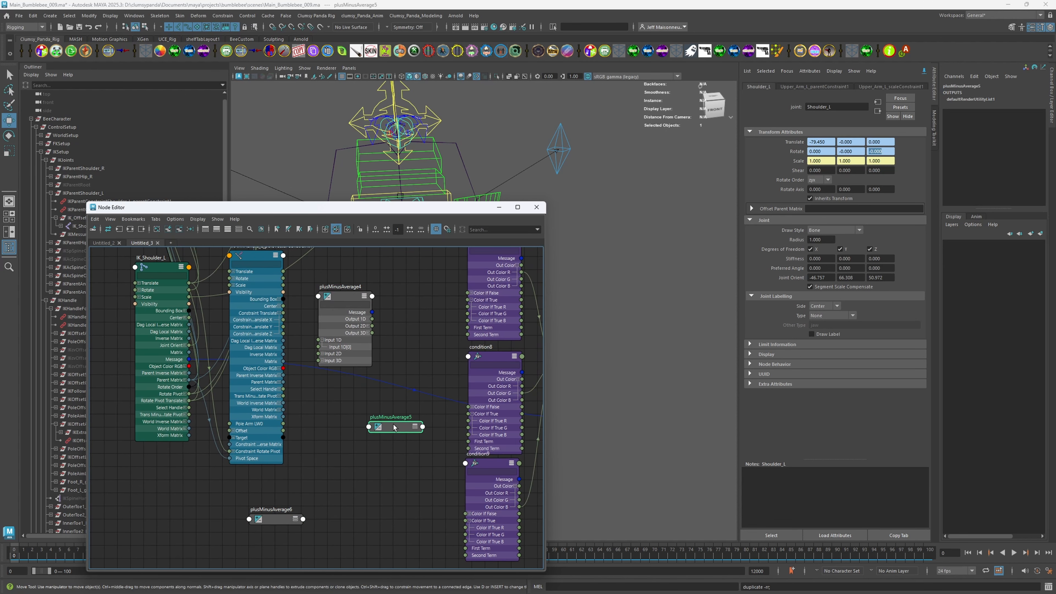
pyautogui.press('3')
pyautogui.moveTo(264, 517); pyautogui.dragTo(321, 454)
pyautogui.press('3')
pyautogui.moveTo(389, 422); pyautogui.dragTo(395, 400)
pyautogui.moveTo(328, 455); pyautogui.dragTo(320, 482)
pyautogui.keyDown('alt'); pyautogui.moveTo(335, 439); pyautogui.dragTo(330, 389, button='middle'); pyautogui.keyUp('alt')
pyautogui.keyDown('alt'); pyautogui.moveTo(330, 390); pyautogui.dragTo(327, 401, button='right'); pyautogui.keyUp('alt')
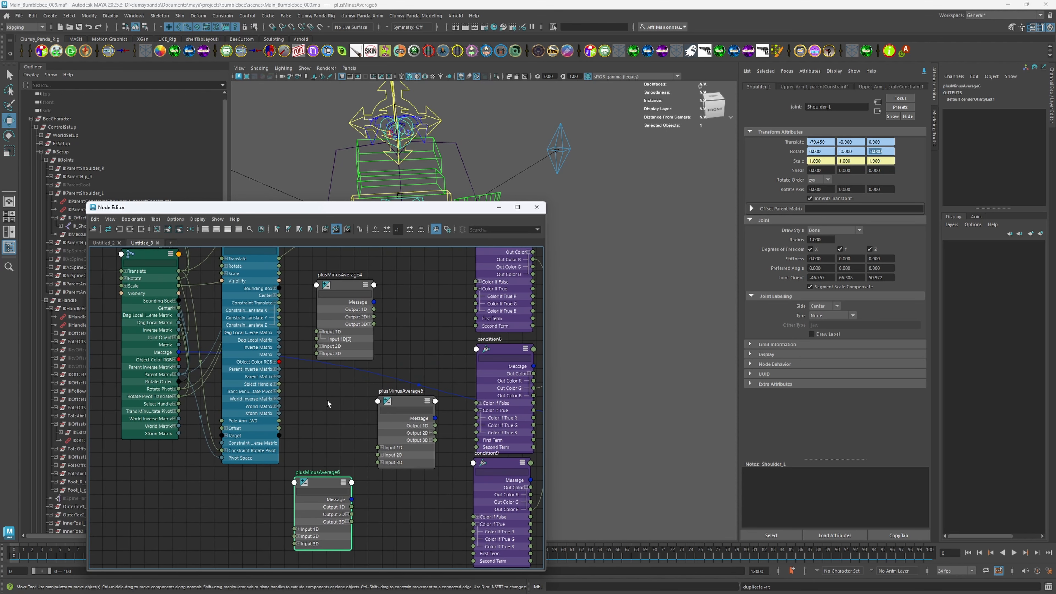
# Connect the constraint's Constraint Translate X, Y and Z to Input 1D[0] of plusMinusAverage4, plusMinusAverage5 and plusMinusAverage6 respectively.
pyautogui.moveTo(279, 309); pyautogui.dragTo(320, 342)
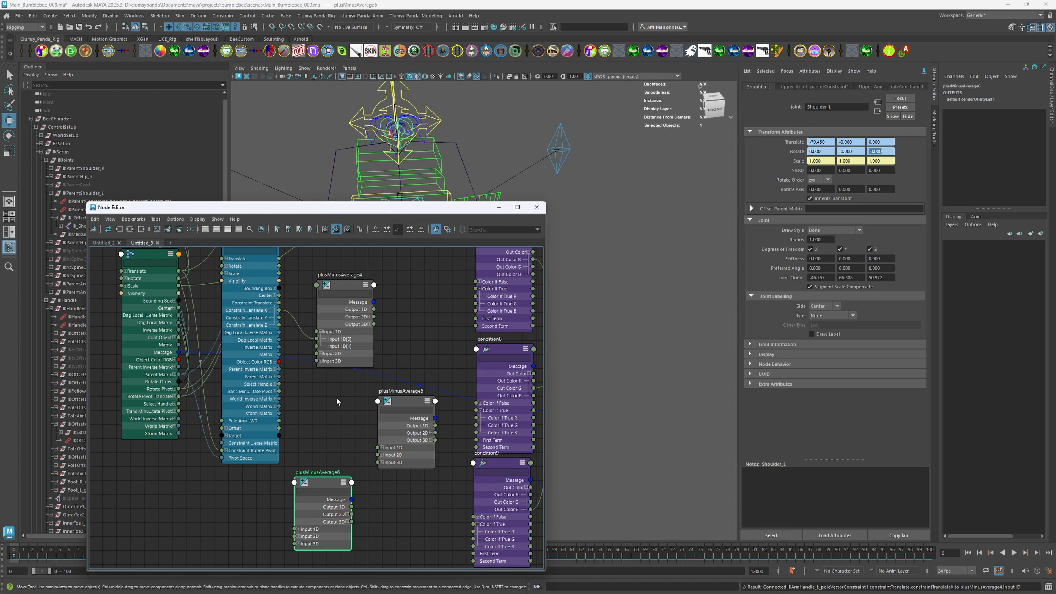
pyautogui.click(381, 447)
pyautogui.moveTo(406, 409); pyautogui.dragTo(386, 389)
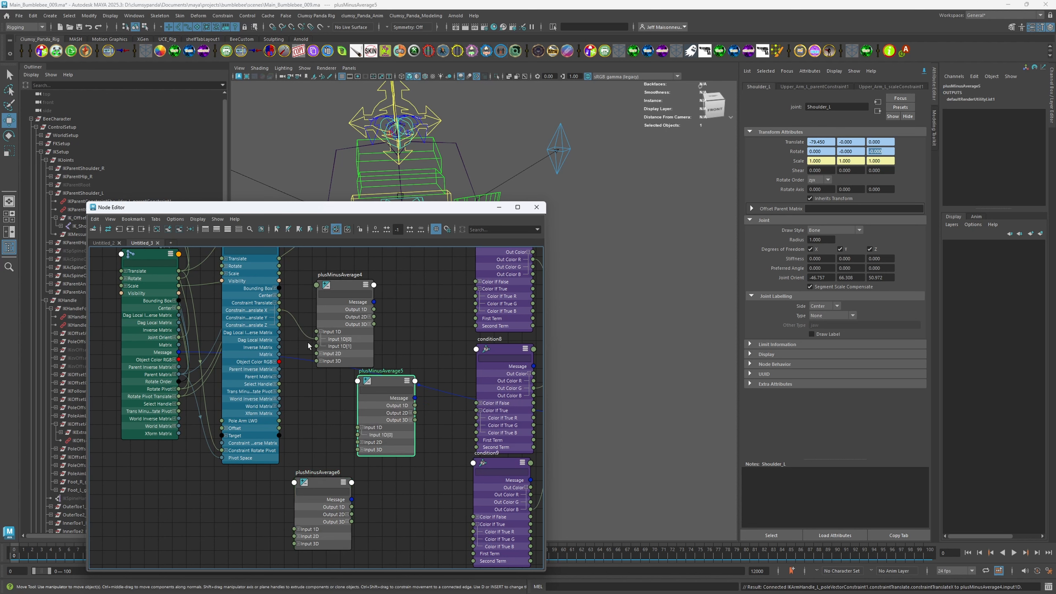
pyautogui.moveTo(278, 317); pyautogui.dragTo(358, 435)
pyautogui.moveTo(318, 487); pyautogui.dragTo(320, 433)
pyautogui.click(300, 476)
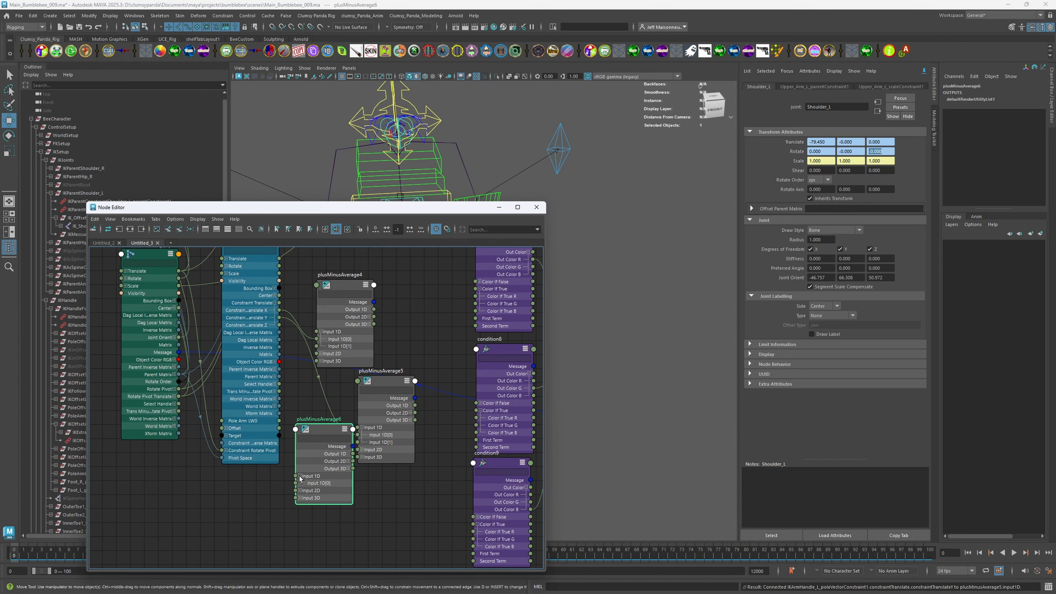
pyautogui.moveTo(279, 325); pyautogui.dragTo(295, 483)
# Move plusMinusAverage4 and plusMinusAverage5 upward so the three plusMinusAverage nodes no longer overlap.
pyautogui.keyDown('alt'); pyautogui.moveTo(324, 390); pyautogui.dragTo(260, 445, button='middle'); pyautogui.keyUp('alt')
pyautogui.scroll(1, 263, 404)
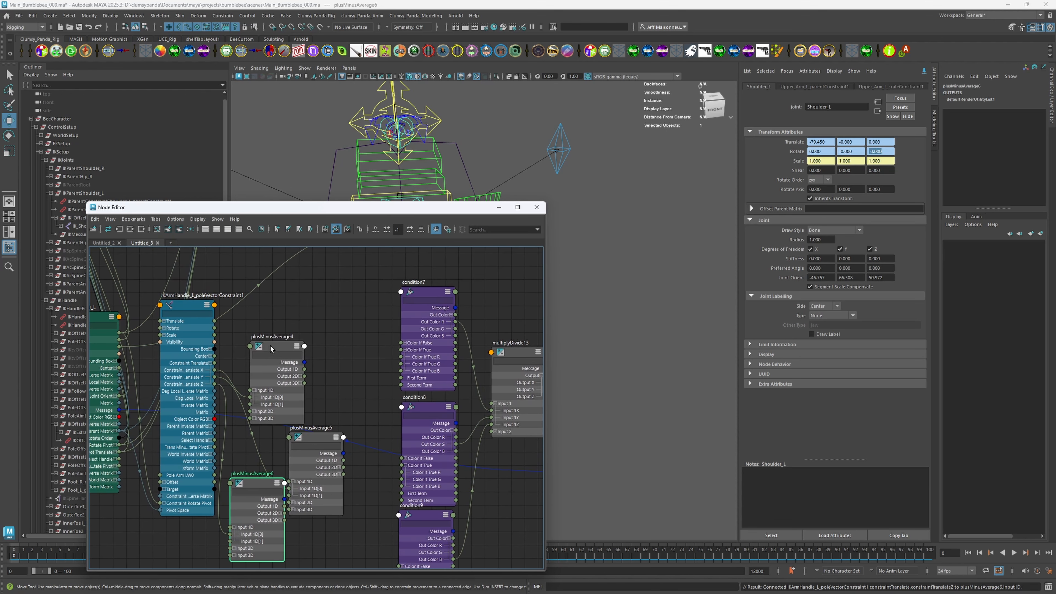
pyautogui.moveTo(271, 346); pyautogui.dragTo(287, 304)
pyautogui.moveTo(315, 438); pyautogui.dragTo(311, 398)
pyautogui.keyDown('alt'); pyautogui.moveTo(350, 405); pyautogui.dragTo(345, 364, button='middle'); pyautogui.keyUp('alt')
pyautogui.scroll(1, 344, 363)
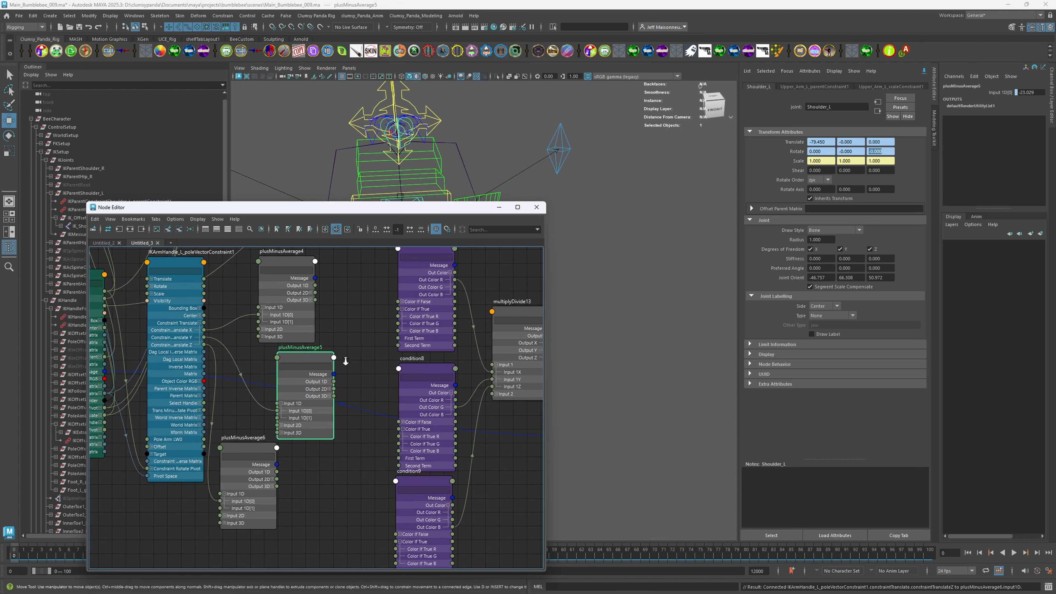
# Connect Output 1D of plusMinusAverage4, 5 and 6 to condition7's Color If True R, condition8's Color If True G and condition9's Color If True G.
pyautogui.moveTo(309, 294); pyautogui.dragTo(398, 327)
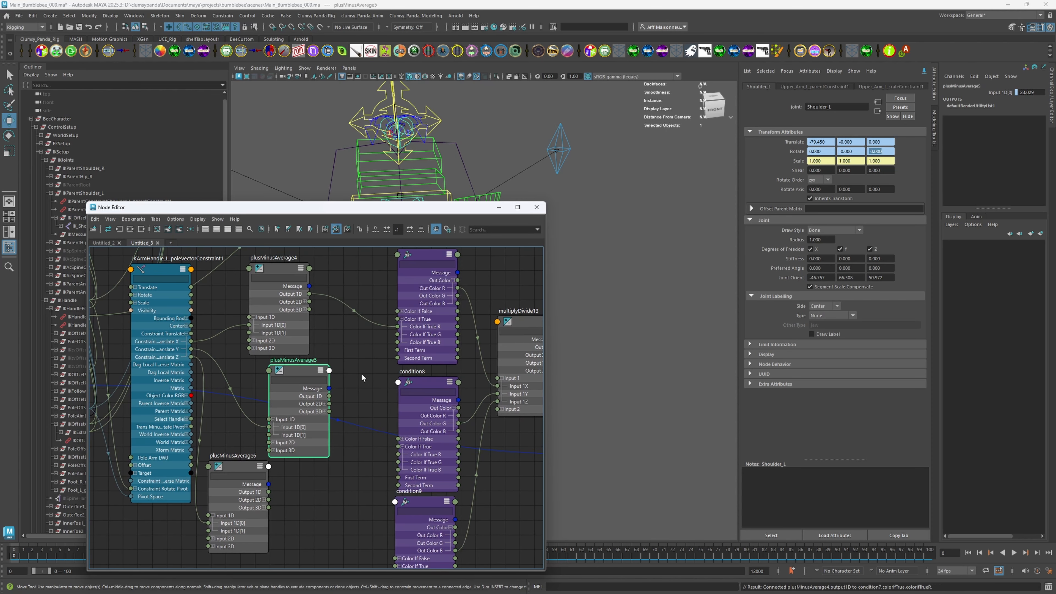
pyautogui.keyDown('alt'); pyautogui.moveTo(340, 401); pyautogui.dragTo(329, 363, button='middle'); pyautogui.keyUp('alt')
pyautogui.moveTo(319, 358); pyautogui.dragTo(391, 426)
pyautogui.keyDown('alt'); pyautogui.moveTo(338, 440); pyautogui.dragTo(349, 426, button='middle'); pyautogui.keyUp('alt')
pyautogui.moveTo(268, 440); pyautogui.dragTo(386, 523)
# Set multiplyDivide13's Input 2X, 2Y and 2Z to 1 and move the Node Editor window down off the rig.
pyautogui.scroll(-1, 357, 331)
pyautogui.keyDown('alt'); pyautogui.moveTo(358, 332); pyautogui.dragTo(308, 403, button='middle'); pyautogui.keyUp('alt')
pyautogui.click(452, 349)
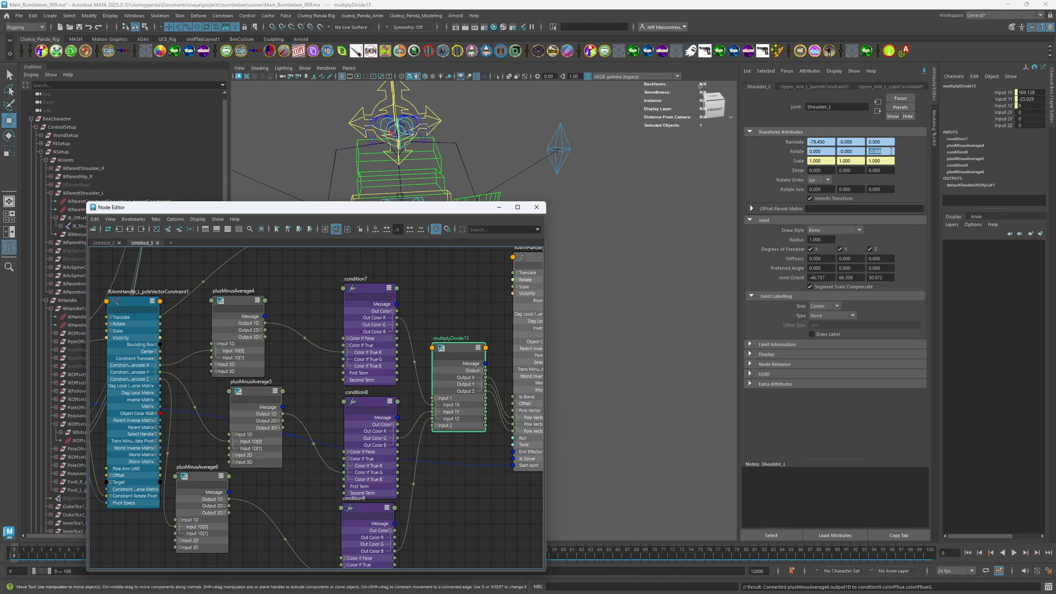
pyautogui.keyDown('alt'); pyautogui.moveTo(362, 477); pyautogui.dragTo(415, 474, button='middle'); pyautogui.keyUp('alt')
pyautogui.scroll(-1, 415, 475)
pyautogui.keyDown('alt'); pyautogui.moveTo(467, 354); pyautogui.dragTo(320, 377, button='middle'); pyautogui.keyUp('alt')
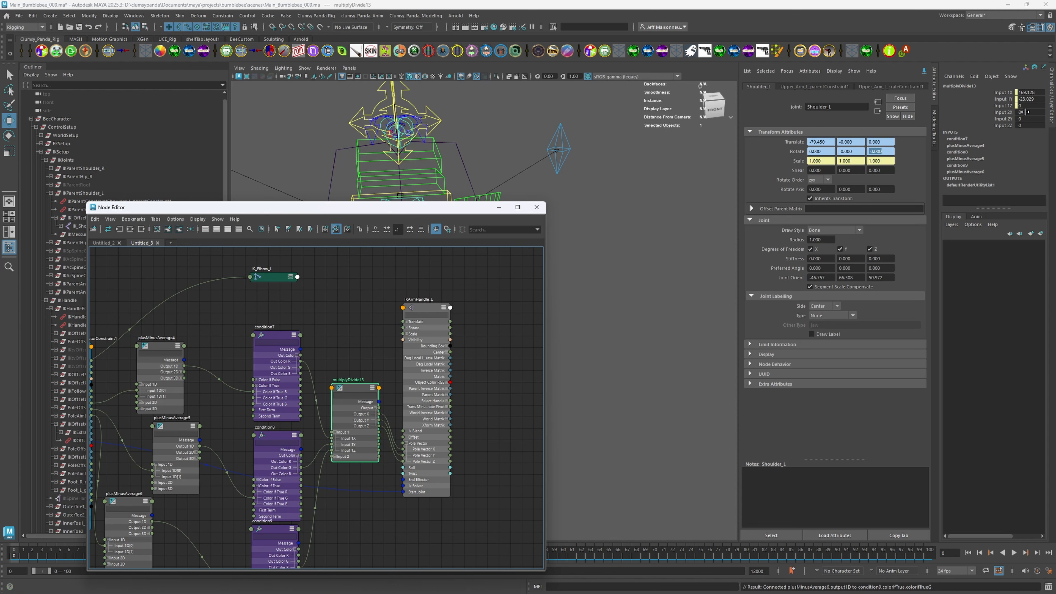
pyautogui.moveTo(1027, 112); pyautogui.dragTo(1027, 125)
pyautogui.write('1')
pyautogui.press('Return')
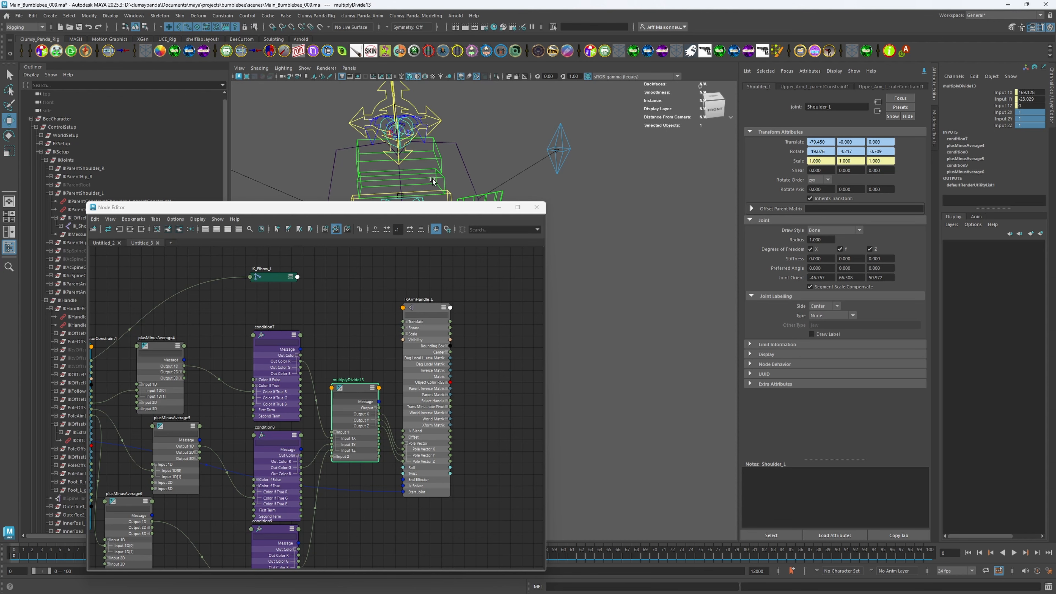
pyautogui.moveTo(316, 207); pyautogui.dragTo(385, 315)
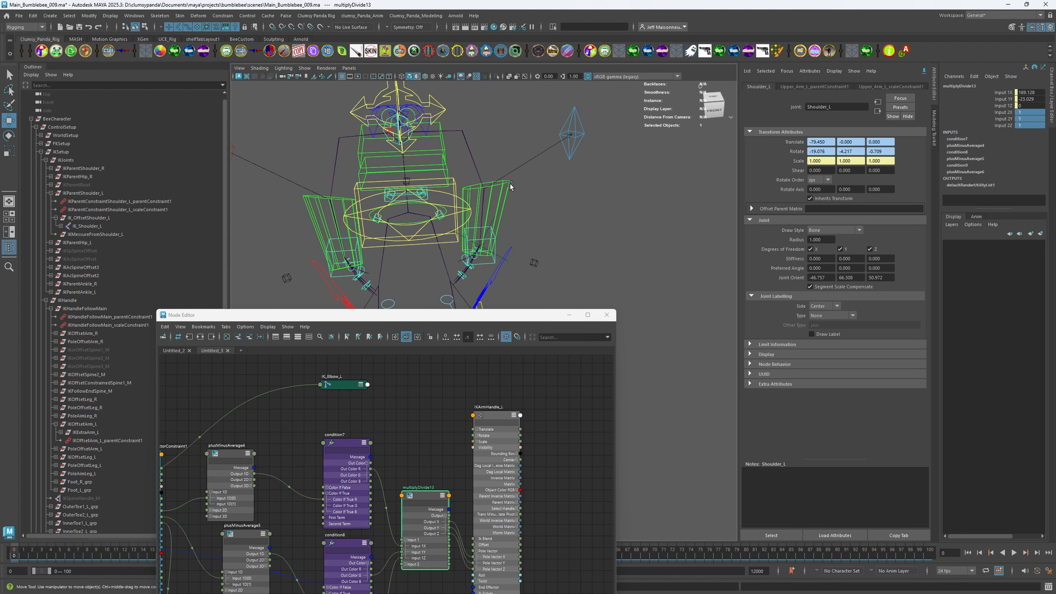
# Move the Node Editor window back up over the rig and show plusMinusAverage4's attributes.
pyautogui.moveTo(375, 315); pyautogui.dragTo(358, 206)
pyautogui.scroll(2, 389, 349)
pyautogui.keyDown('alt'); pyautogui.moveTo(388, 348); pyautogui.dragTo(360, 340, button='middle'); pyautogui.keyUp('alt')
pyautogui.click(322, 335)
pyautogui.scroll(-1, 361, 340)
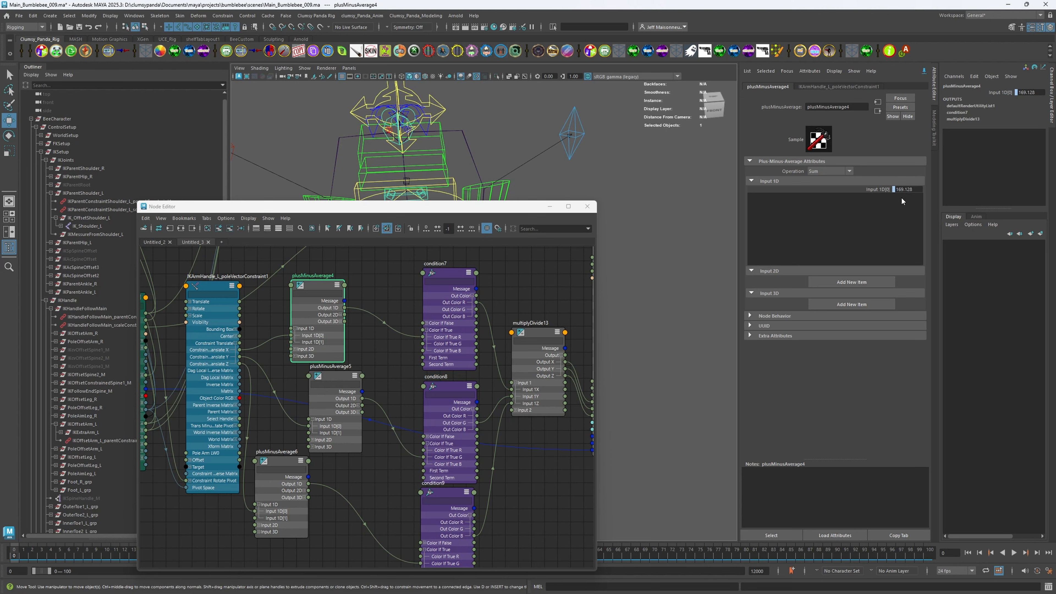
# Connect the pole vector constraint's Constraint Translate X, Y and Z to Input 1D[1] of plusMinusAverage4, plusMinusAverage5 and plusMinusAverage6 respectively.
pyautogui.scroll(3, 270, 372)
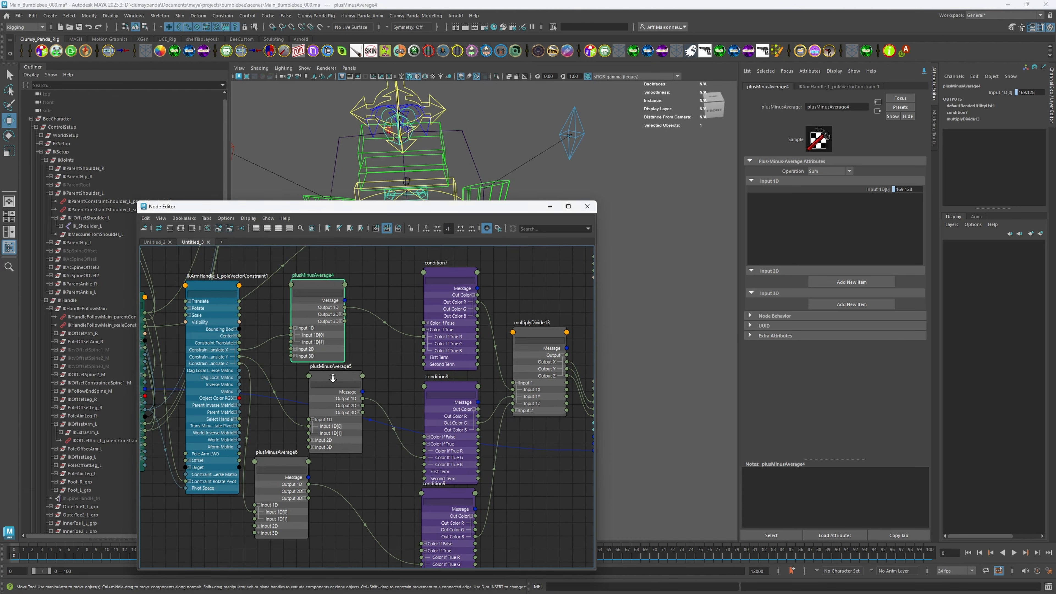
pyautogui.moveTo(218, 337); pyautogui.dragTo(375, 424)
pyautogui.scroll(-1, 317, 343)
pyautogui.moveTo(374, 425); pyautogui.dragTo(371, 372, button='middle')
pyautogui.moveTo(274, 278); pyautogui.dragTo(296, 489)
pyautogui.keyDown('alt'); pyautogui.moveTo(324, 357); pyautogui.dragTo(305, 387, button='middle'); pyautogui.keyUp('alt')
pyautogui.scroll(-1, 310, 387)
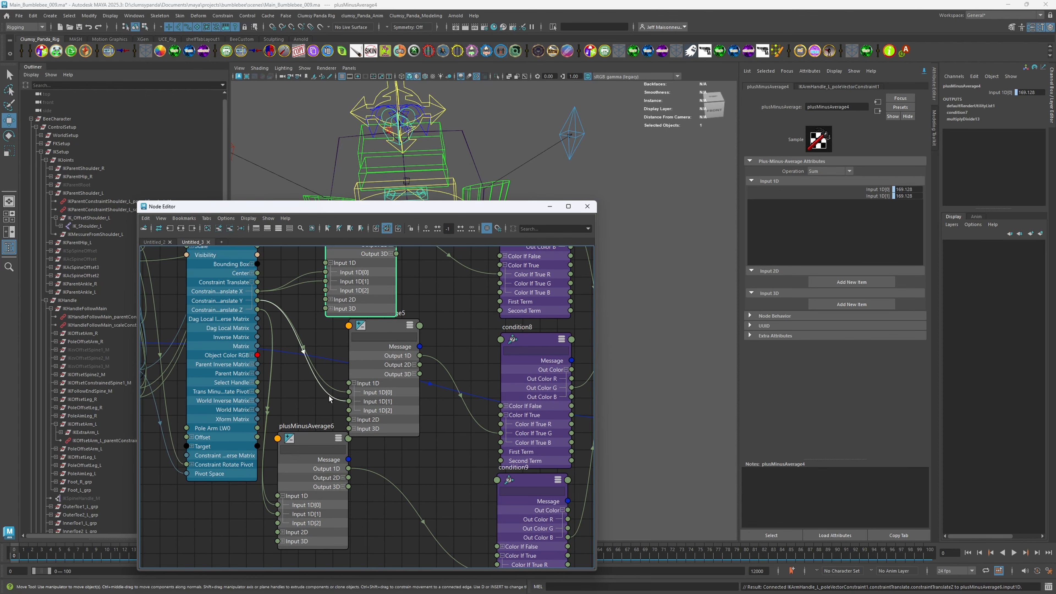
# Delete the connections from the pole vector constraint into Input 1D[1] of plusMinusAverage4, plusMinusAverage5 and plusMinusAverage6.
pyautogui.click(330, 398)
pyautogui.press('Delete')
pyautogui.click(309, 283)
pyautogui.press('Delete')
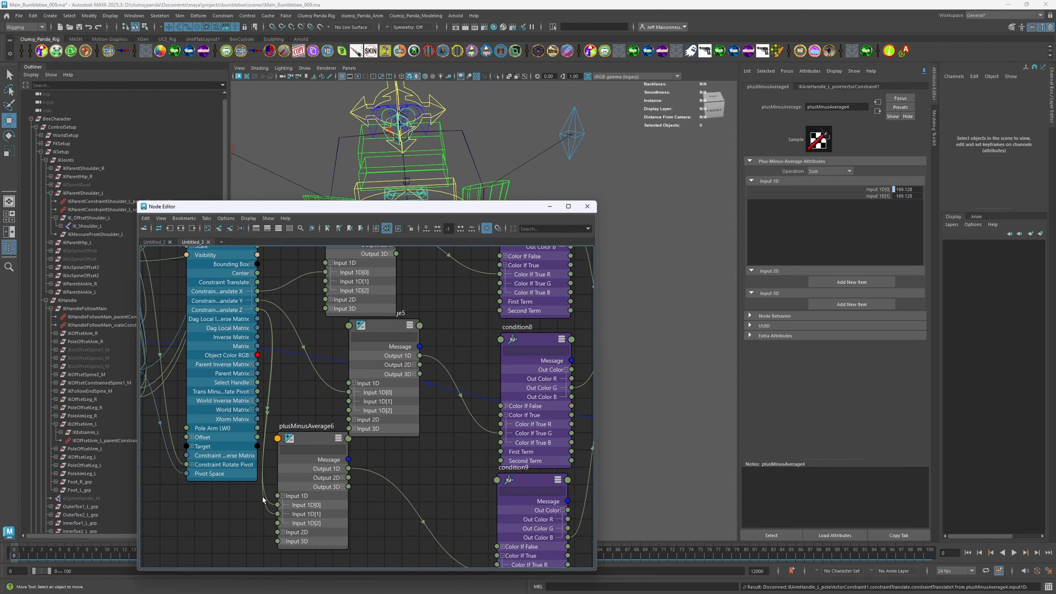
pyautogui.click(269, 512)
pyautogui.press('Delete')
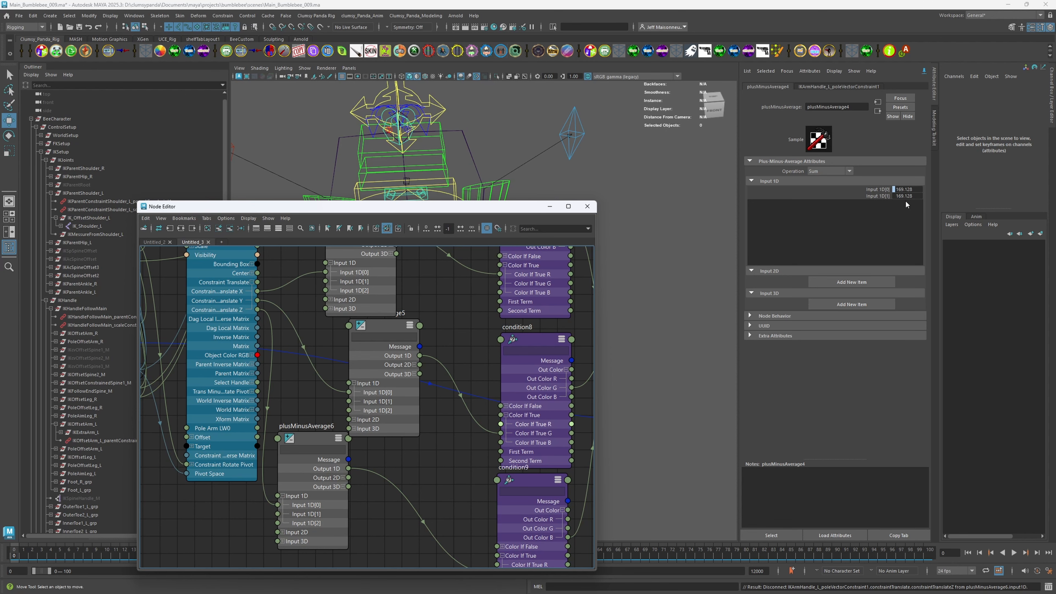
# Set plusMinusAverage4's operation to Subtract.
pyautogui.keyDown('alt'); pyautogui.moveTo(451, 403); pyautogui.dragTo(450, 448, button='middle'); pyautogui.keyUp('alt')
pyautogui.scroll(-2, 443, 456)
pyautogui.click(375, 288)
pyautogui.click(841, 171)
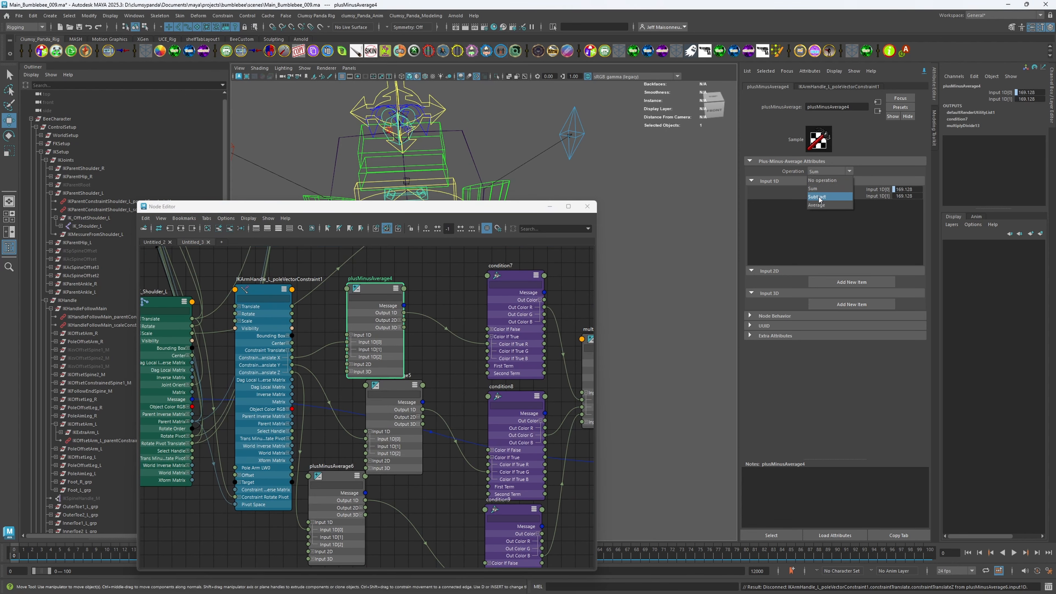
pyautogui.click(820, 197)
# Try to set the operation of plusMinusAverage5 and plusMinusAverage6 to Subtract.
pyautogui.click(392, 386)
pyautogui.click(830, 171)
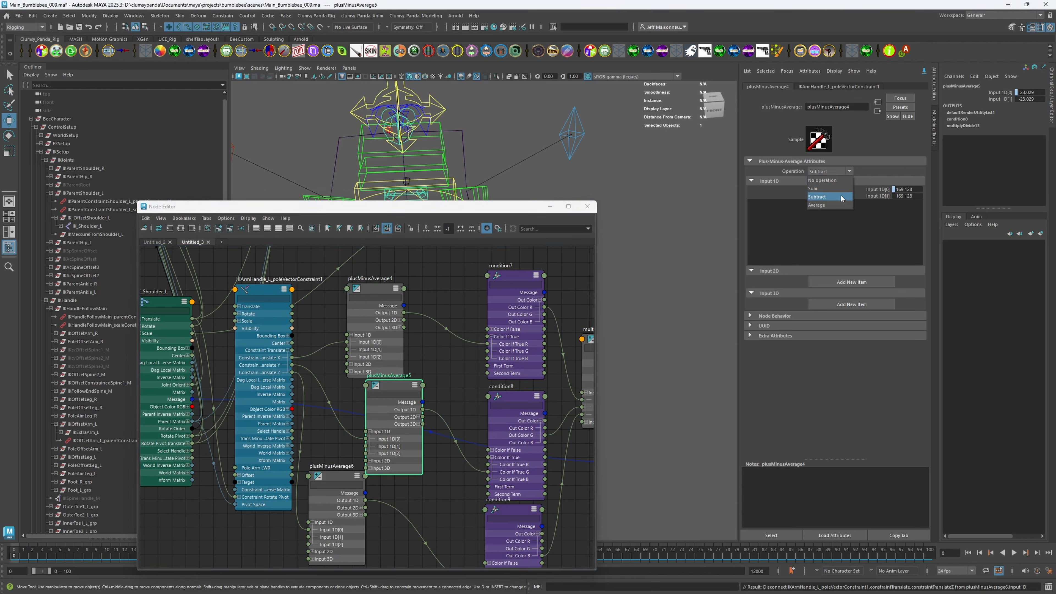
pyautogui.click(841, 197)
pyautogui.click(331, 479)
pyautogui.click(831, 172)
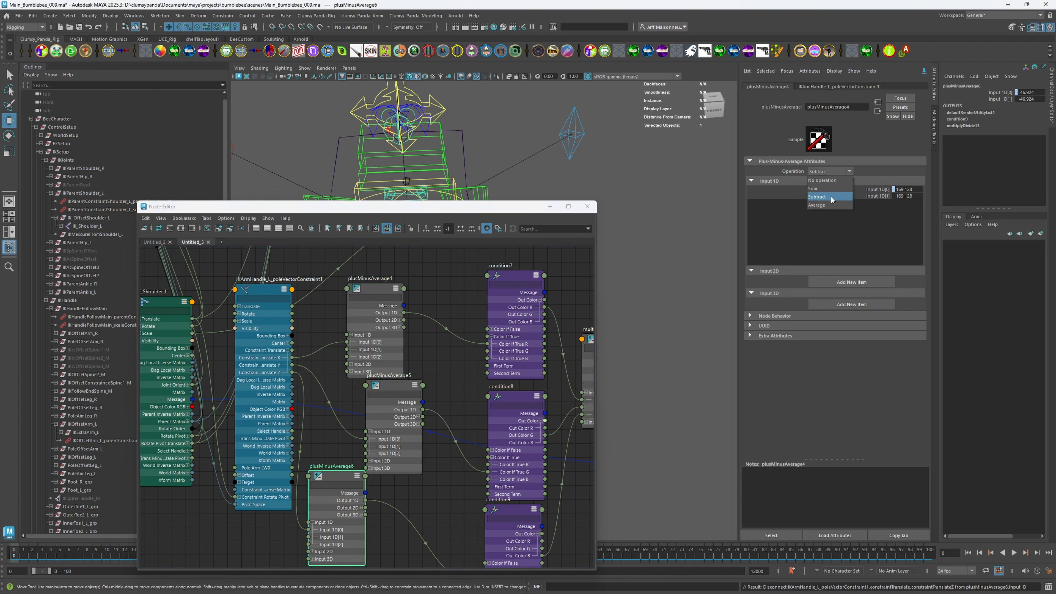
pyautogui.click(820, 197)
# Load plusMinusAverage5 and plusMinusAverage6 in turn into the attribute display and set each one's operation to Subtract.
pyautogui.click(372, 292)
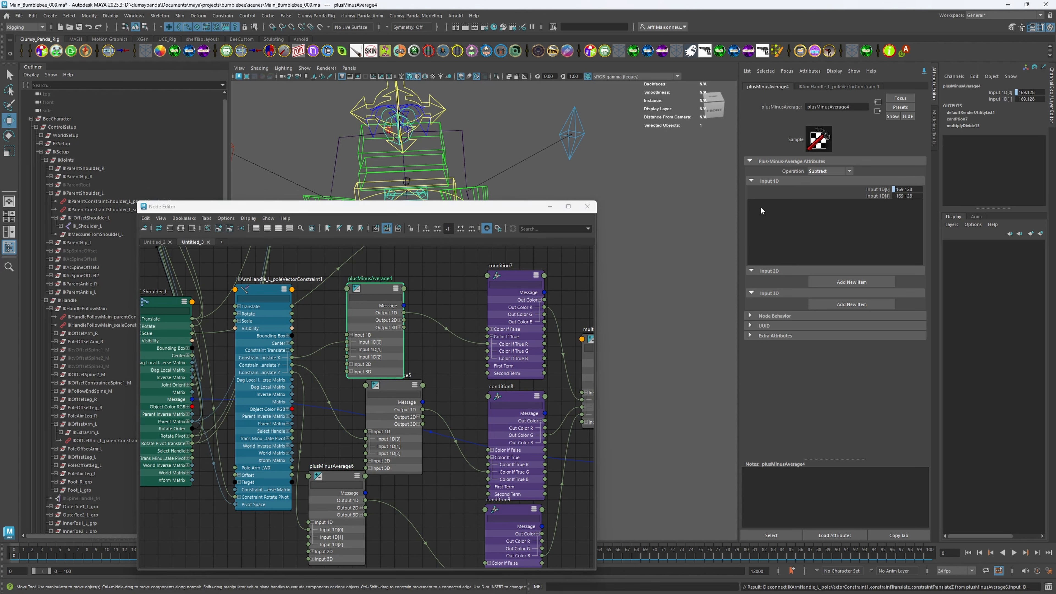
pyautogui.click(392, 386)
pyautogui.click(830, 172)
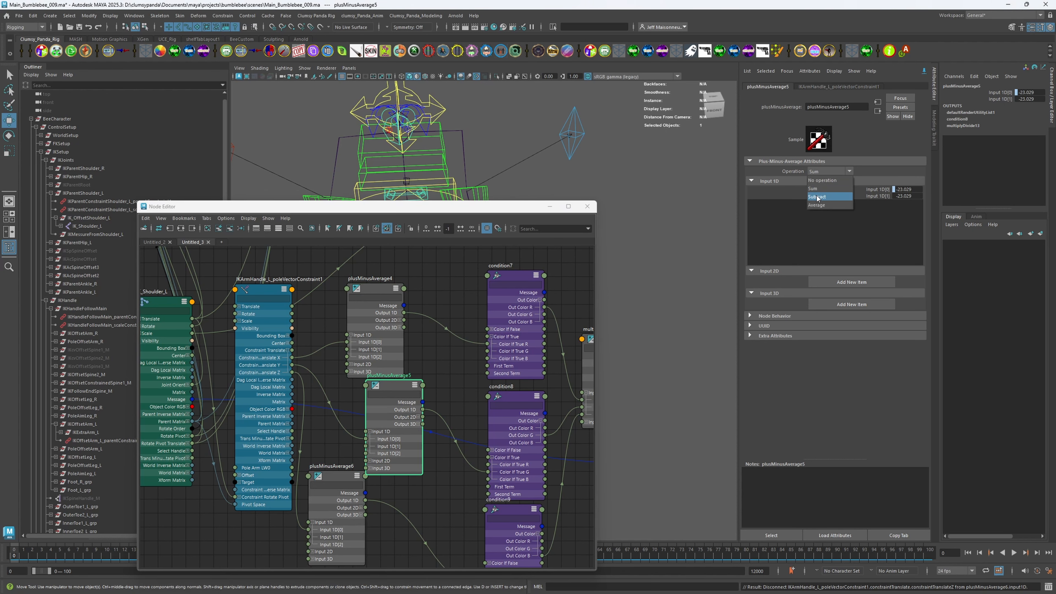
pyautogui.click(823, 197)
pyautogui.click(324, 498)
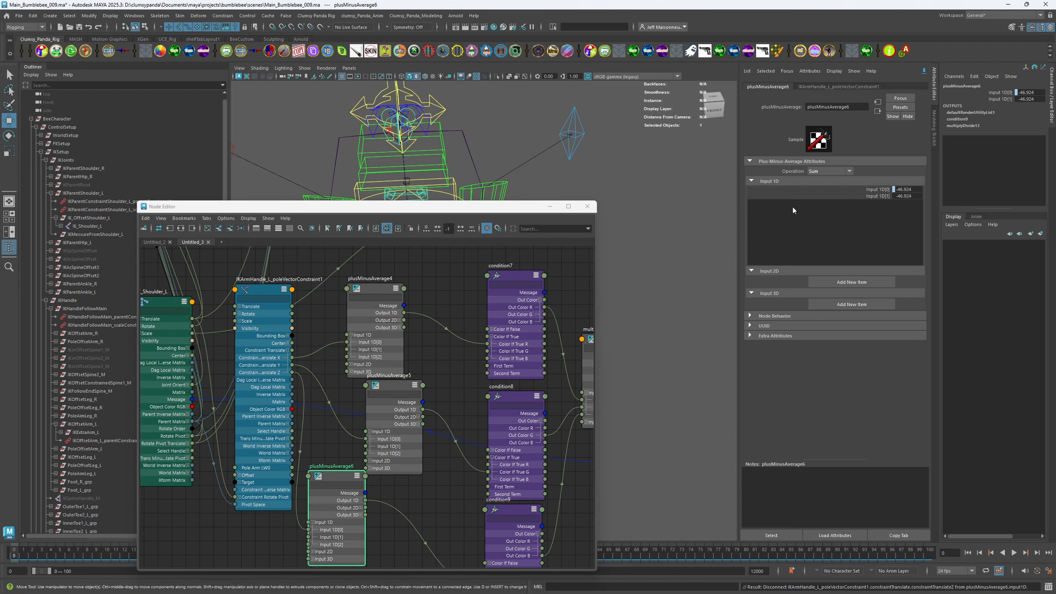
pyautogui.click(831, 172)
pyautogui.click(821, 198)
# Show condition7's attributes and move the node up, farther away from condition8.
pyautogui.moveTo(448, 373); pyautogui.dragTo(283, 432, button='middle')
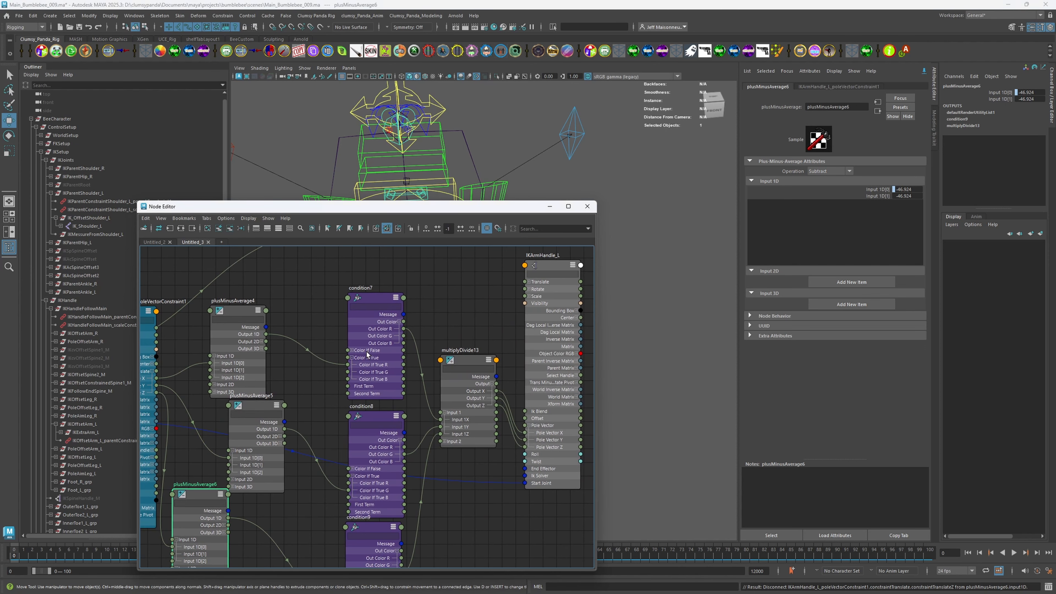
pyautogui.keyDown('alt'); pyautogui.moveTo(308, 332); pyautogui.dragTo(342, 335, button='middle'); pyautogui.keyUp('alt')
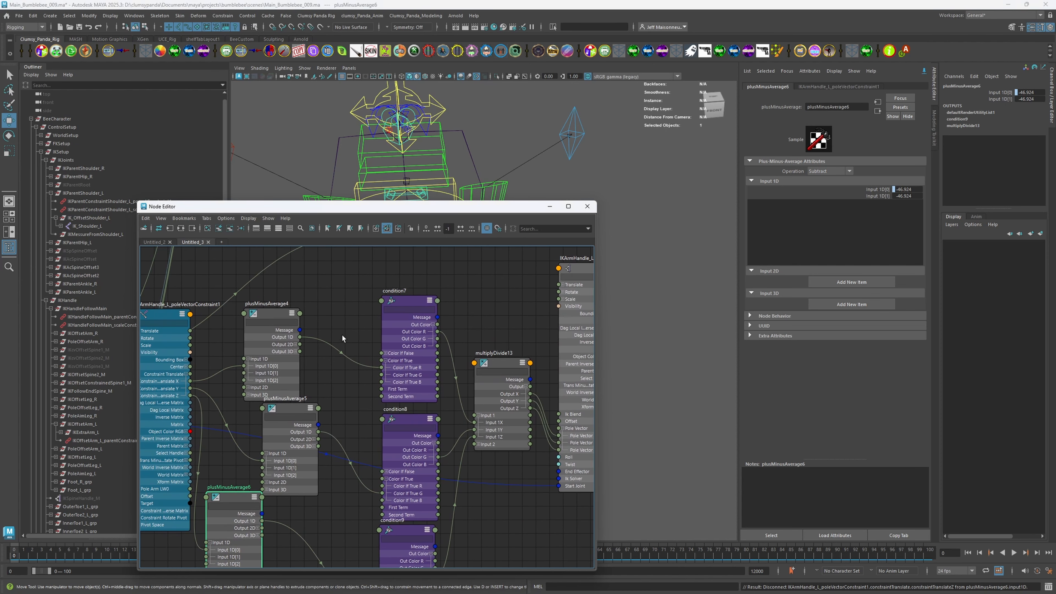
pyautogui.click(402, 306)
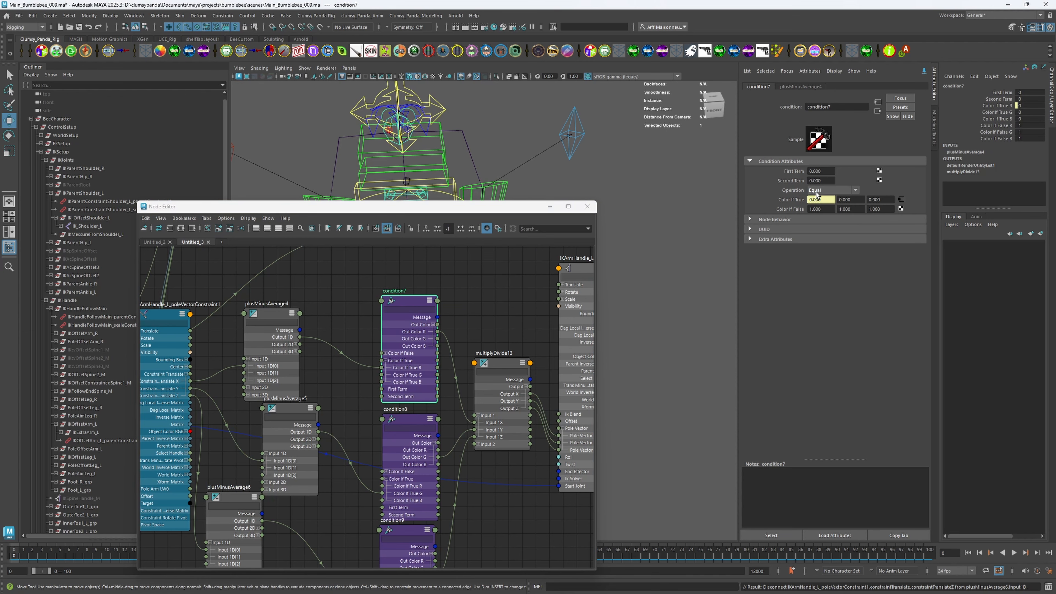
pyautogui.moveTo(404, 303); pyautogui.dragTo(408, 273)
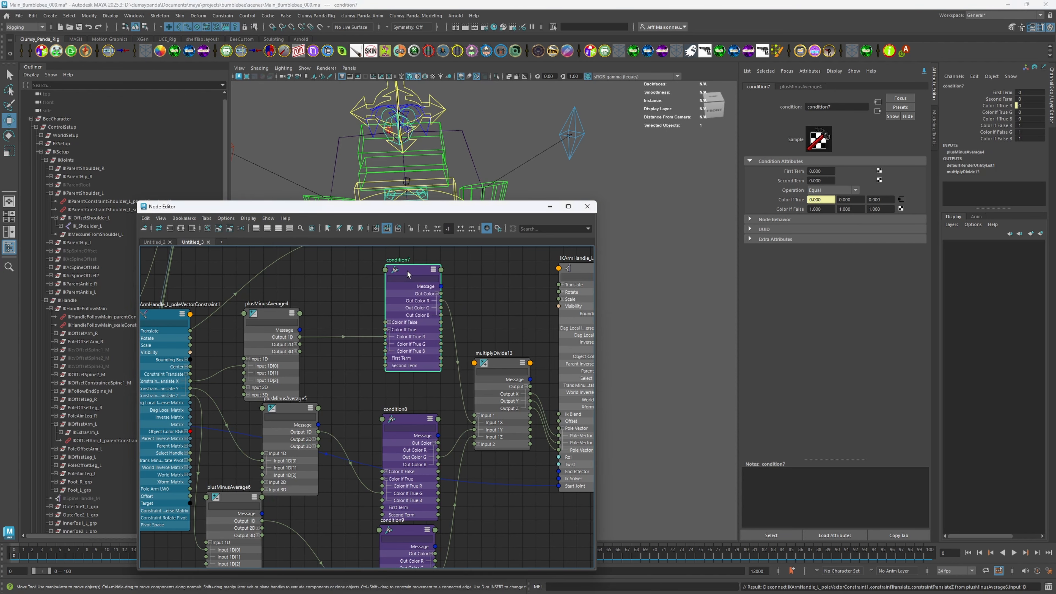
pyautogui.scroll(-1, 444, 317)
pyautogui.moveTo(444, 317)
pyautogui.keyDown('alt'); pyautogui.mouseDown(button='middle')
pyautogui.moveTo(460, 324)
pyautogui.moveTo(453, 314)
pyautogui.mouseUp(button='middle'); pyautogui.keyUp('alt')
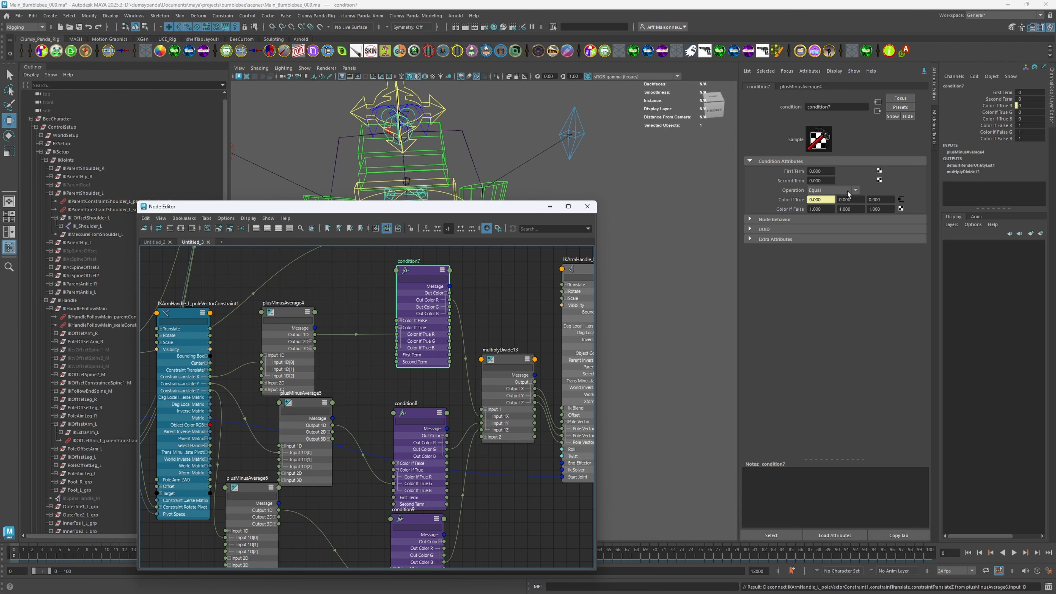
# Uncover the rig, test-move the PoleArm_L control down toward the left arm, and undo the move.
pyautogui.click(302, 338)
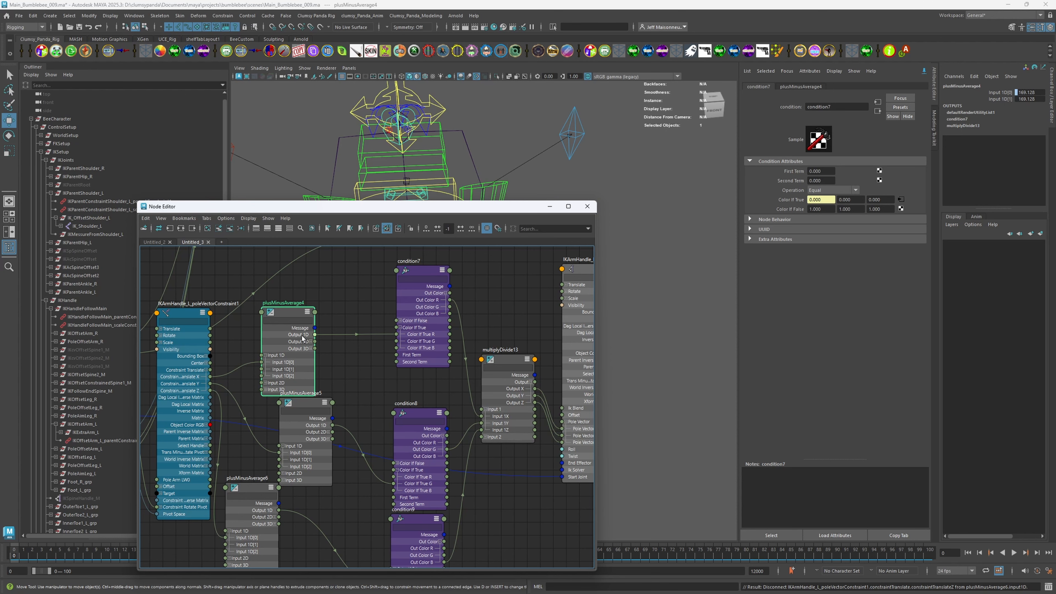
pyautogui.click(568, 125)
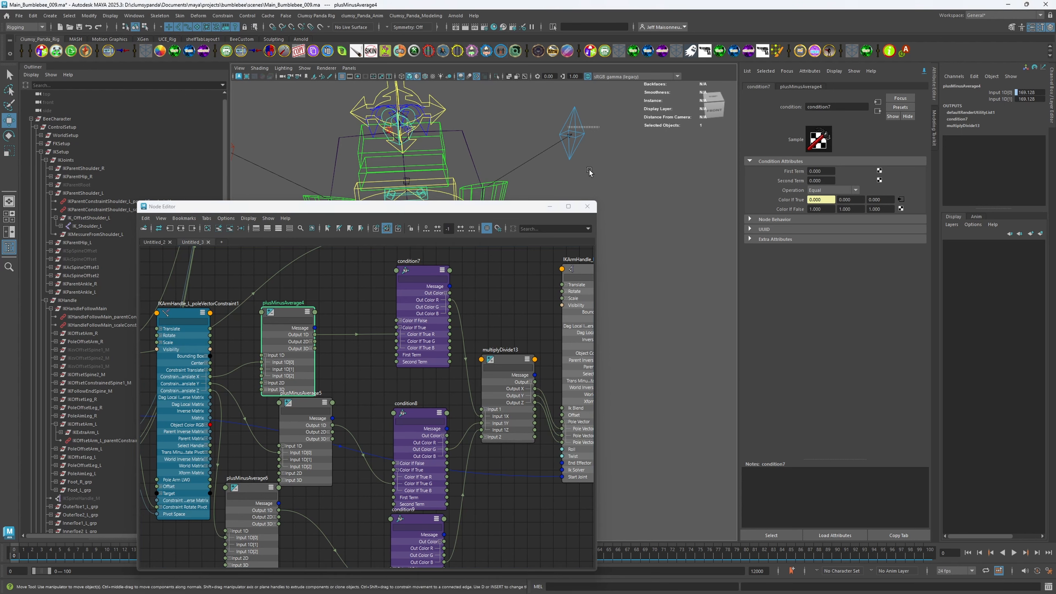
pyautogui.keyDown('alt'); pyautogui.moveTo(589, 169); pyautogui.dragTo(578, 173, button='right'); pyautogui.keyUp('alt')
pyautogui.moveTo(484, 208); pyautogui.dragTo(494, 312)
pyautogui.scroll(-3, 570, 160)
pyautogui.moveTo(558, 167); pyautogui.dragTo(532, 232)
pyautogui.hotkey('ctrl', 'z')
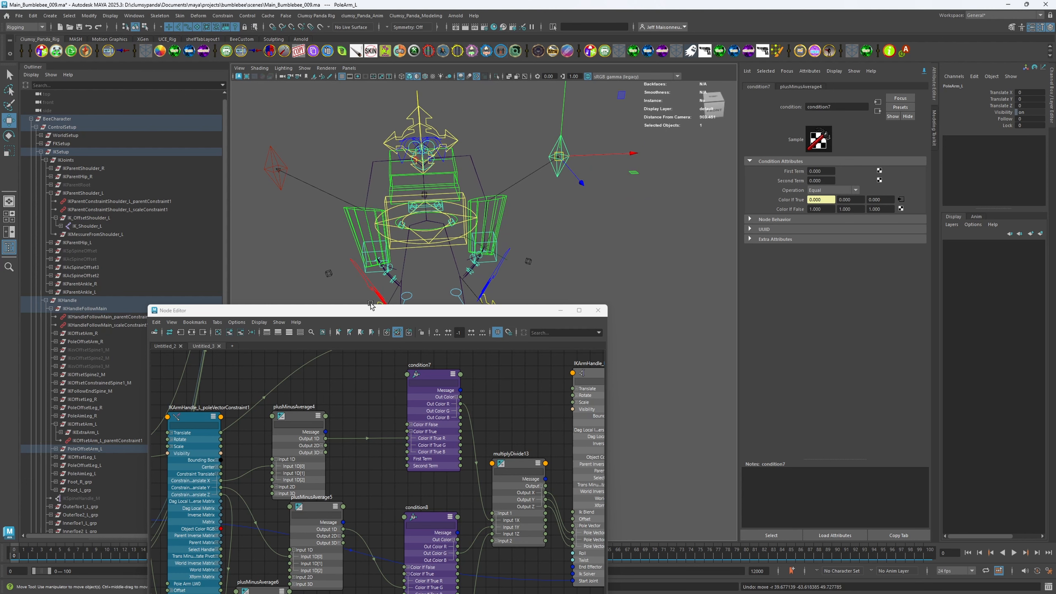
# Move the Node Editor window back up, shift multiplyDivide13 and IKArmHandle_L away from the condition nodes, and show multiplyDivide13's values.
pyautogui.moveTo(369, 314); pyautogui.dragTo(309, 141)
pyautogui.scroll(-1, 368, 283)
pyautogui.keyDown('alt'); pyautogui.moveTo(368, 282); pyautogui.dragTo(325, 277, button='middle'); pyautogui.keyUp('alt')
pyautogui.scroll(-1, 353, 270)
pyautogui.scroll(-2, 404, 183)
pyautogui.keyDown('alt'); pyautogui.moveTo(403, 183); pyautogui.dragTo(394, 211, button='middle'); pyautogui.keyUp('alt')
pyautogui.moveTo(393, 208); pyautogui.dragTo(509, 421)
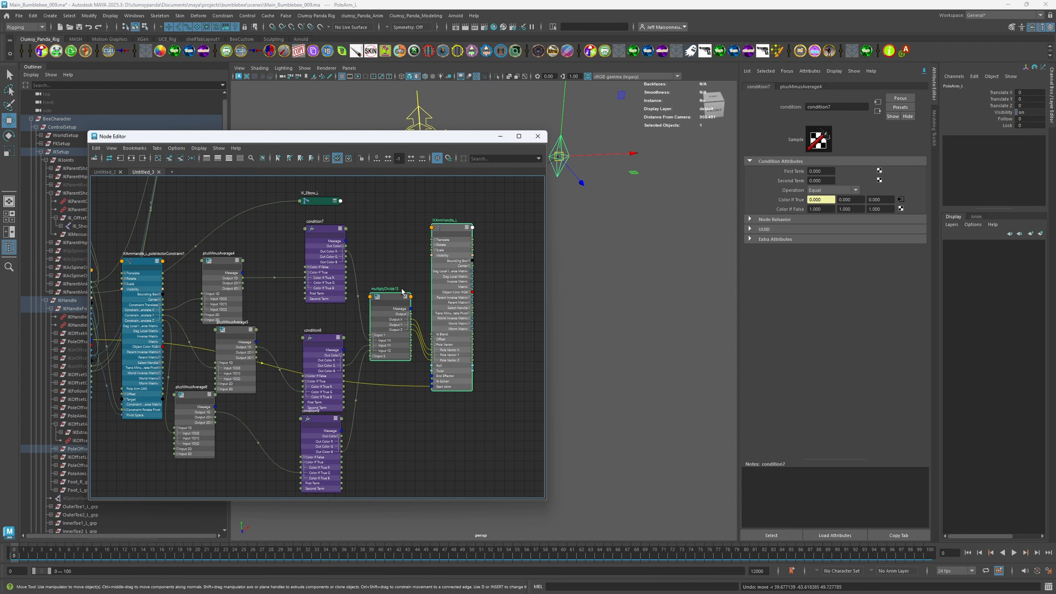
pyautogui.moveTo(394, 296); pyautogui.dragTo(437, 299)
pyautogui.scroll(1, 291, 310)
pyautogui.keyDown('alt'); pyautogui.moveTo(287, 313); pyautogui.dragTo(306, 303, button='middle'); pyautogui.keyUp('alt')
pyautogui.click(246, 254)
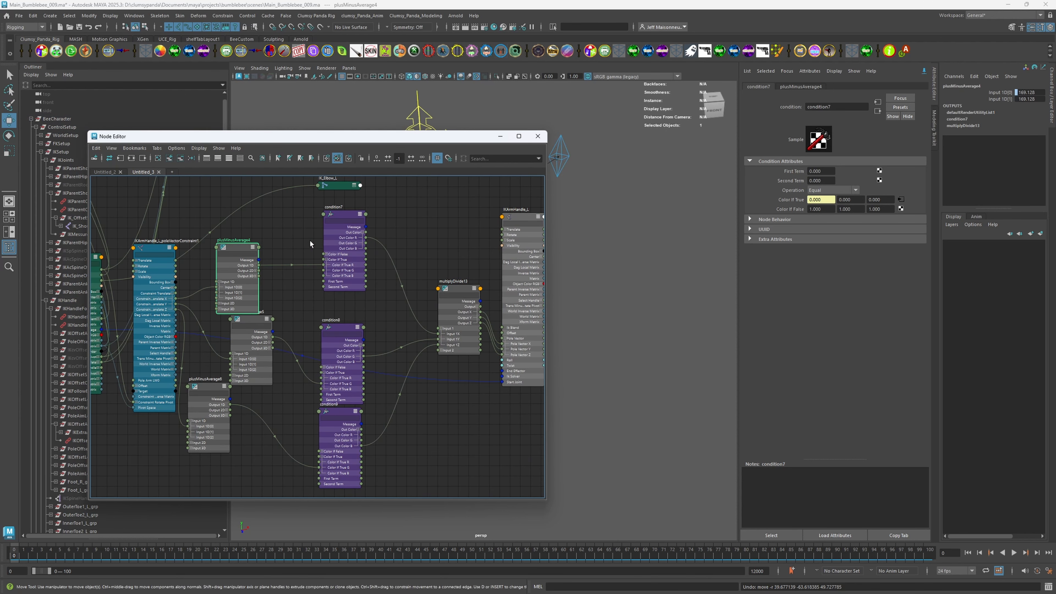
pyautogui.click(466, 301)
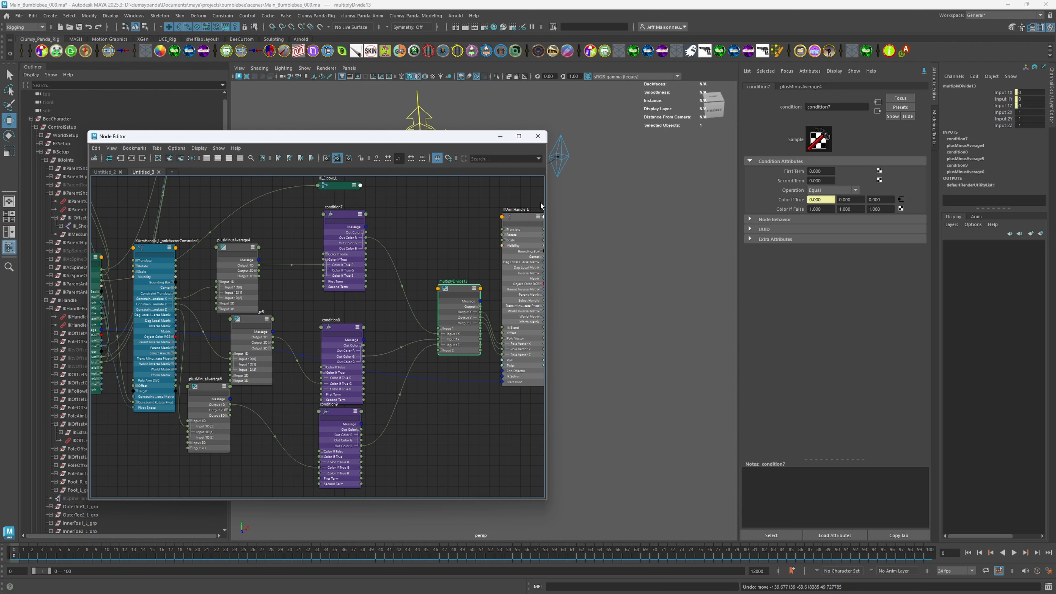
# Narrow the Node Editor to reveal the left arm, select FKIKArm_L and scrub its FKIKBlend value to test the arm.
pyautogui.moveTo(546, 204); pyautogui.dragTo(425, 207)
pyautogui.keyDown('alt'); pyautogui.moveTo(552, 277); pyautogui.dragTo(562, 288, button='middle'); pyautogui.keyUp('alt')
pyautogui.click(542, 272)
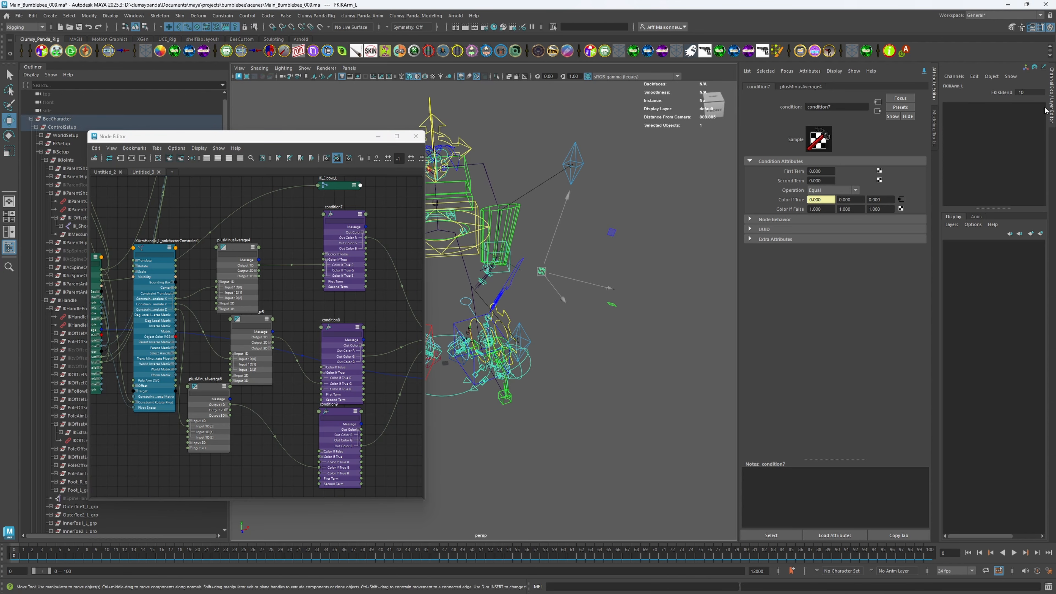
pyautogui.click(1007, 96)
pyautogui.moveTo(632, 248); pyautogui.dragTo(712, 255, button='middle')
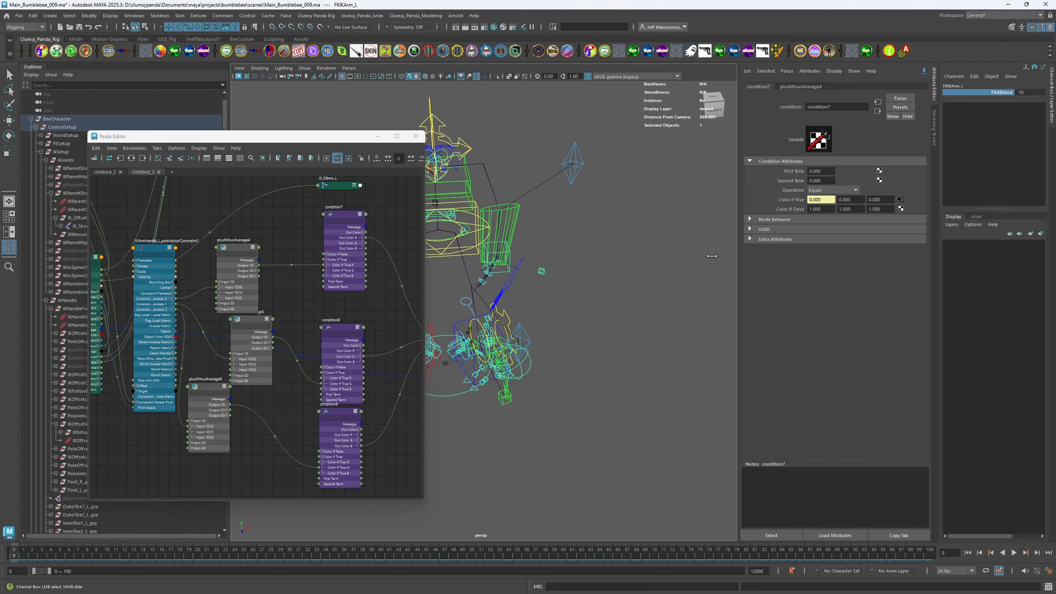
pyautogui.moveTo(641, 256); pyautogui.dragTo(786, 258, button='middle')
# Move and widen the Node Editor window, and reposition plusMinusAverage4 and condition7 to clear the overlapping nodes.
pyautogui.moveTo(357, 142); pyautogui.dragTo(345, 118)
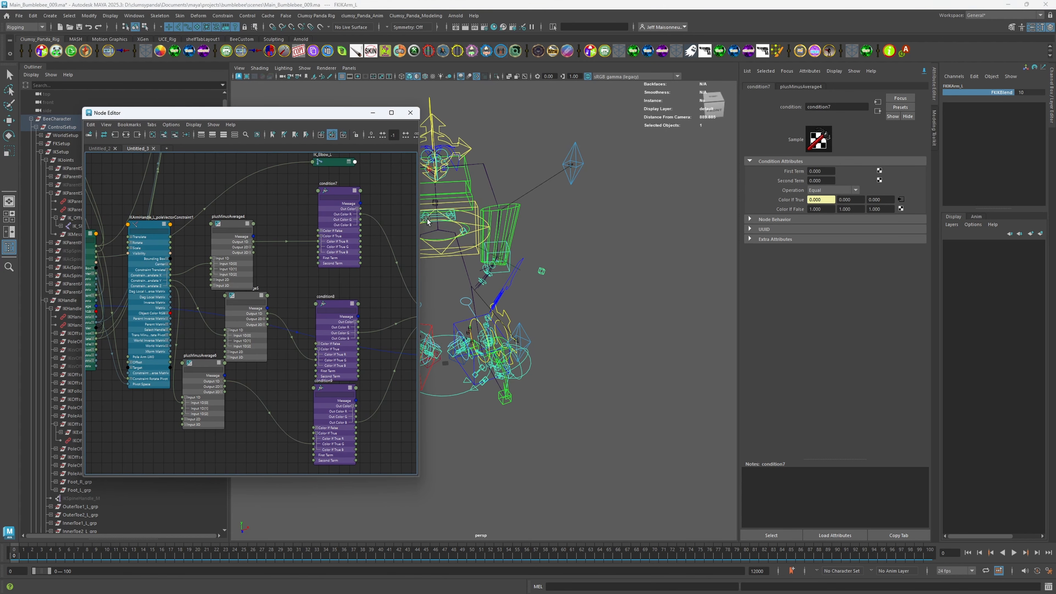
pyautogui.moveTo(421, 220); pyautogui.dragTo(542, 229)
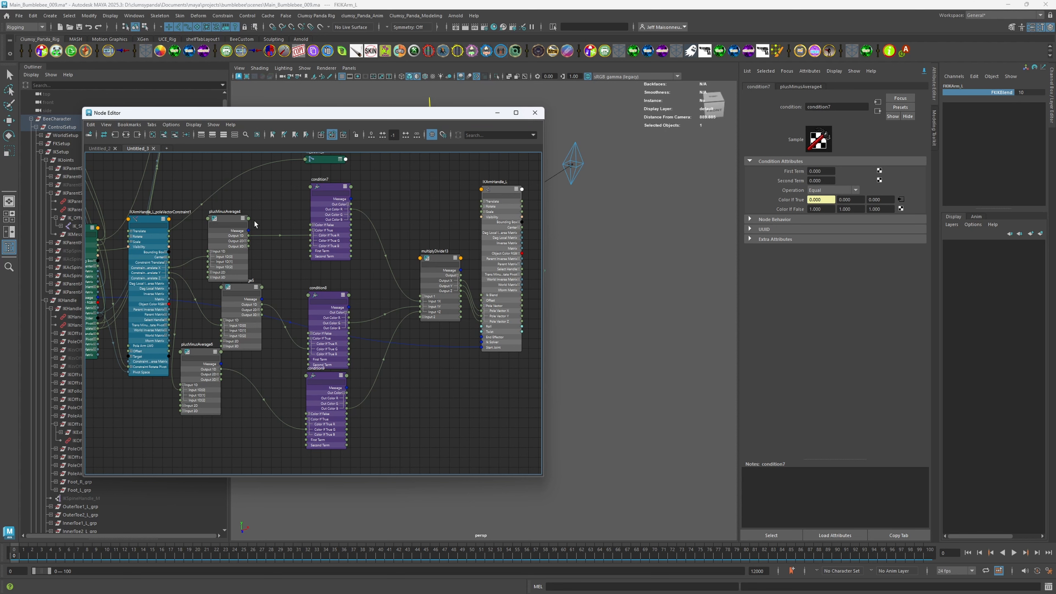
pyautogui.click(230, 220)
pyautogui.moveTo(230, 220); pyautogui.dragTo(233, 206)
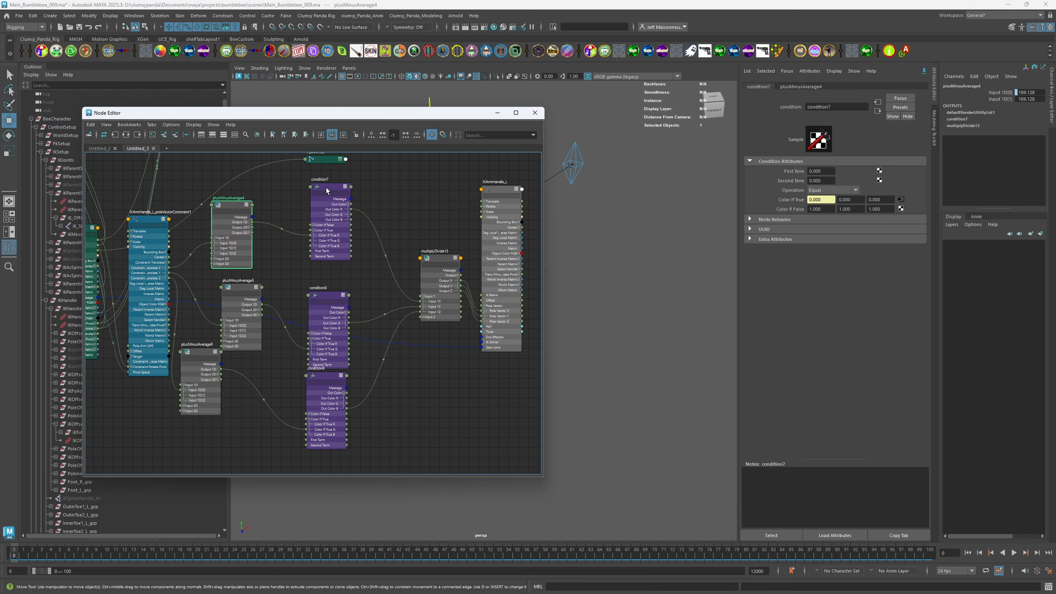
pyautogui.moveTo(326, 190); pyautogui.dragTo(334, 190)
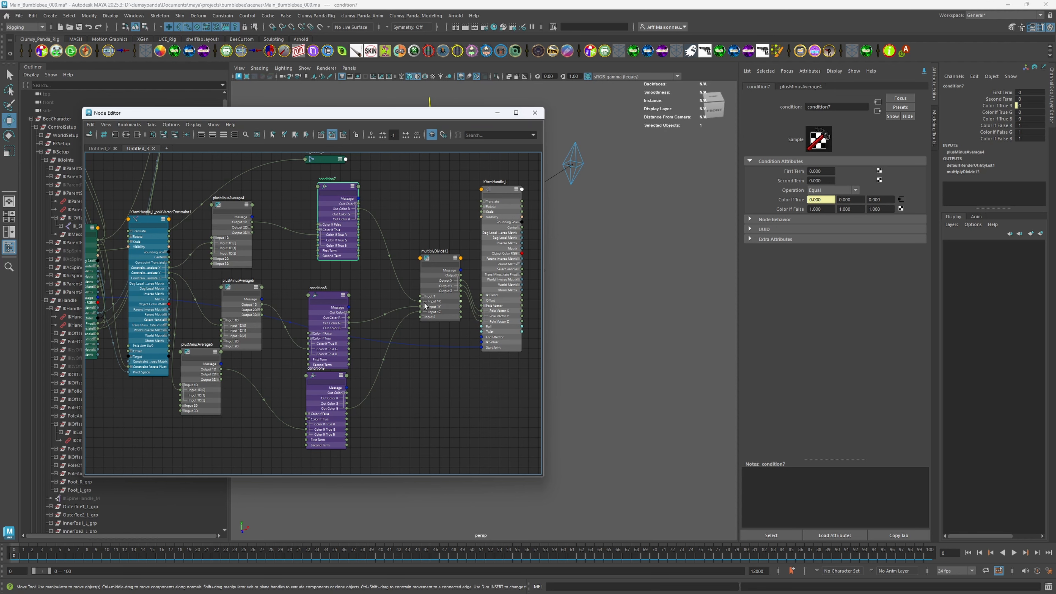
pyautogui.moveTo(252, 223); pyautogui.dragTo(428, 304)
# Move condition8 and condition9 apart and line them up beneath condition7.
pyautogui.moveTo(332, 296); pyautogui.dragTo(336, 280)
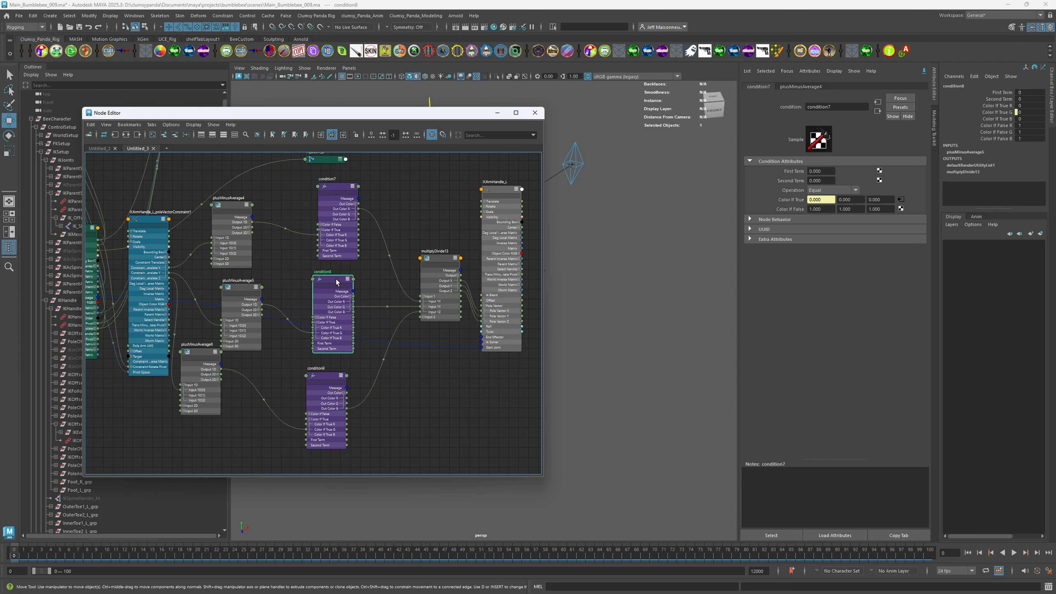
pyautogui.click(333, 379)
pyautogui.moveTo(333, 379); pyautogui.dragTo(342, 379)
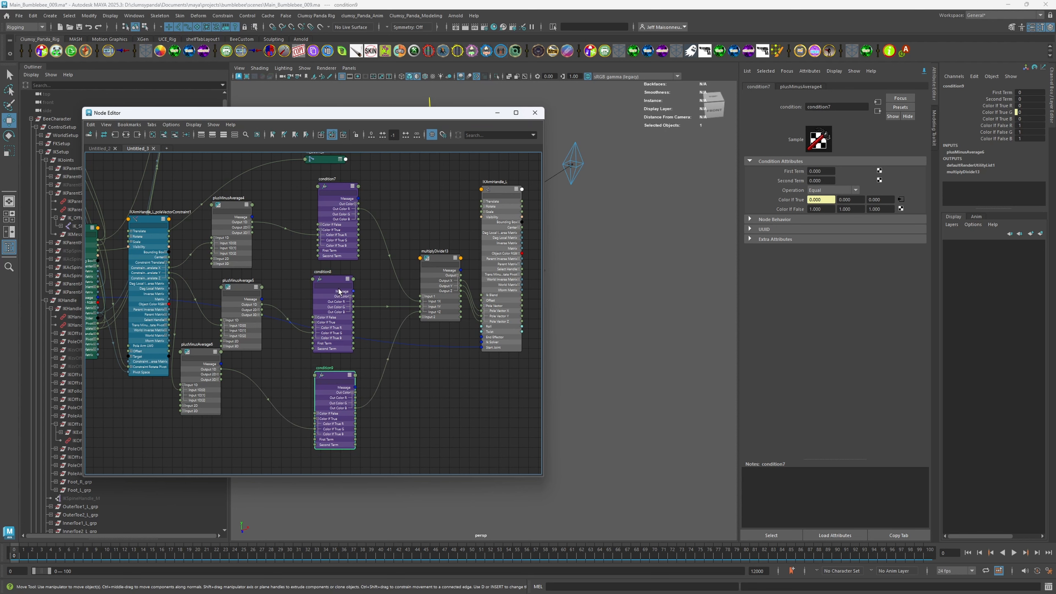
pyautogui.moveTo(330, 282); pyautogui.dragTo(339, 282)
pyautogui.moveTo(336, 371); pyautogui.dragTo(343, 373)
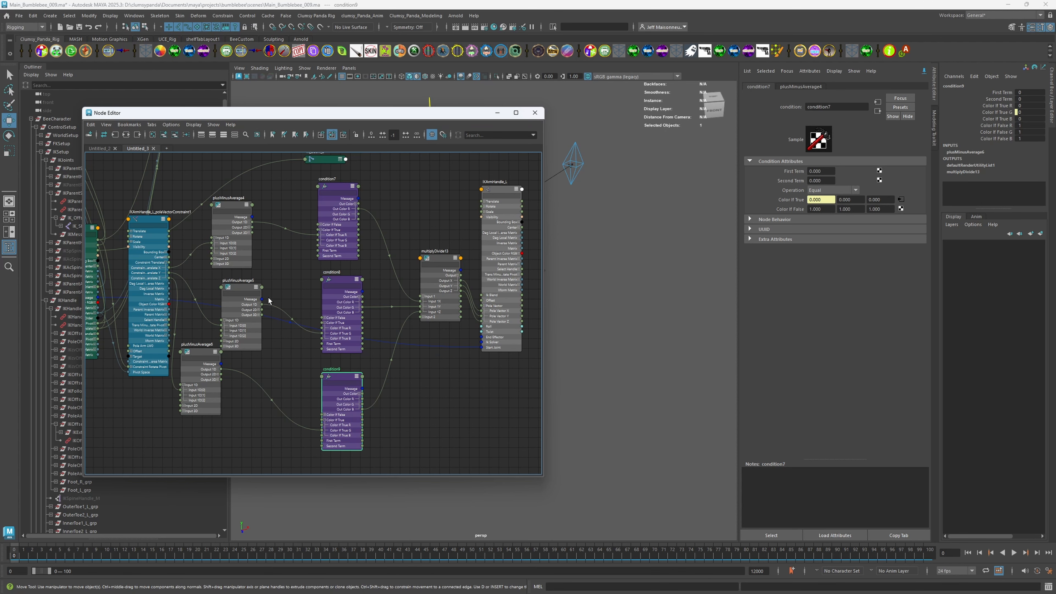
# Examine the node network from the shoulder constraints to the condition nodes, with the PoleArm_L control selected.
pyautogui.keyDown('alt'); pyautogui.moveTo(166, 281); pyautogui.dragTo(341, 332, button='middle'); pyautogui.keyUp('alt')
pyautogui.keyDown('alt'); pyautogui.moveTo(298, 235); pyautogui.dragTo(320, 330, button='middle'); pyautogui.keyUp('alt')
pyautogui.keyDown('alt'); pyautogui.moveTo(320, 330); pyautogui.dragTo(319, 326, button='right'); pyautogui.keyUp('alt')
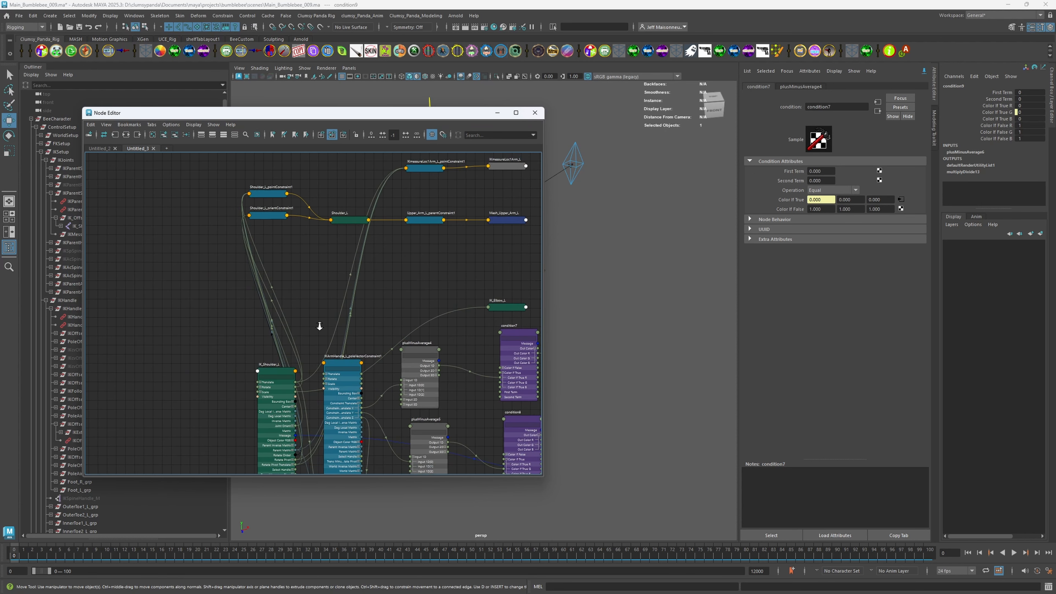
pyautogui.keyDown('alt'); pyautogui.moveTo(403, 285); pyautogui.dragTo(332, 301, button='middle'); pyautogui.keyUp('alt')
pyautogui.keyDown('alt'); pyautogui.moveTo(302, 290); pyautogui.dragTo(319, 290, button='right'); pyautogui.keyUp('alt')
pyautogui.keyDown('alt'); pyautogui.moveTo(318, 289); pyautogui.dragTo(303, 290, button='middle'); pyautogui.keyUp('alt')
pyautogui.keyDown('alt'); pyautogui.moveTo(303, 290); pyautogui.dragTo(347, 293, button='right'); pyautogui.keyUp('alt')
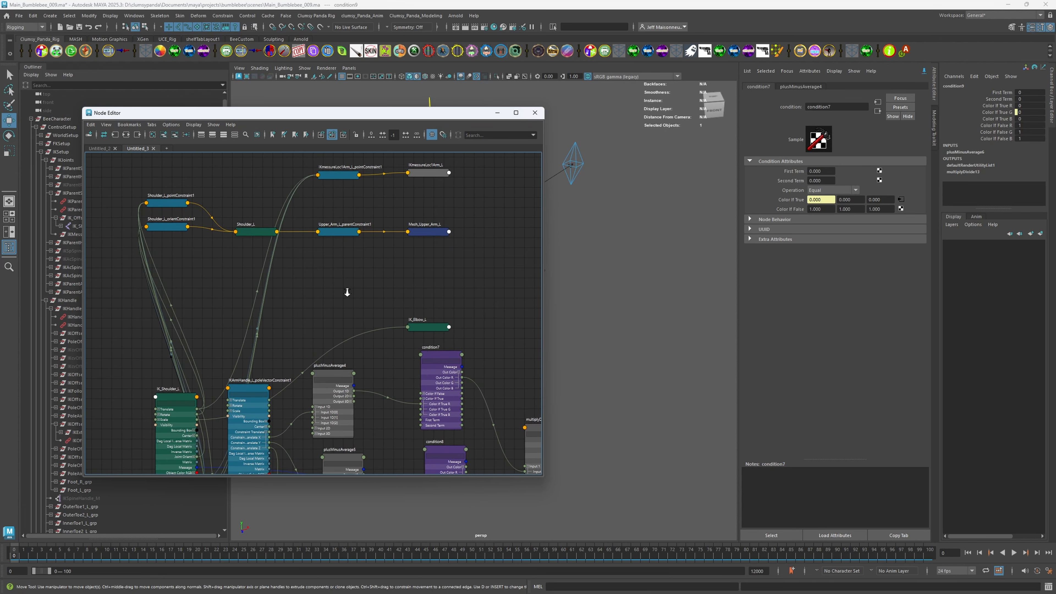
pyautogui.click(565, 154)
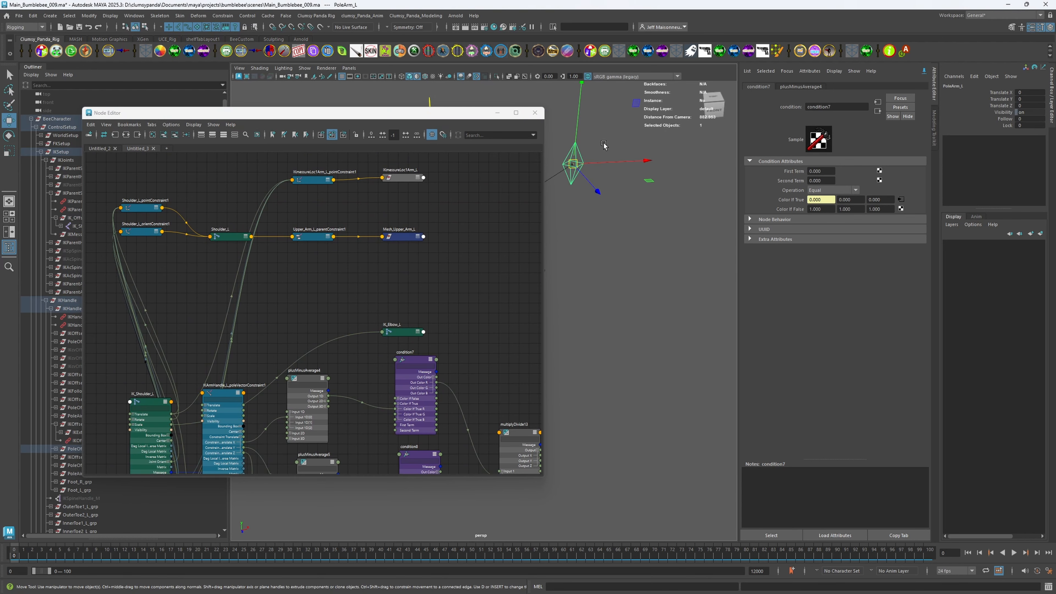
pyautogui.keyDown('alt'); pyautogui.moveTo(347, 369); pyautogui.dragTo(361, 248, button='middle'); pyautogui.keyUp('alt')
pyautogui.scroll(1, 360, 248)
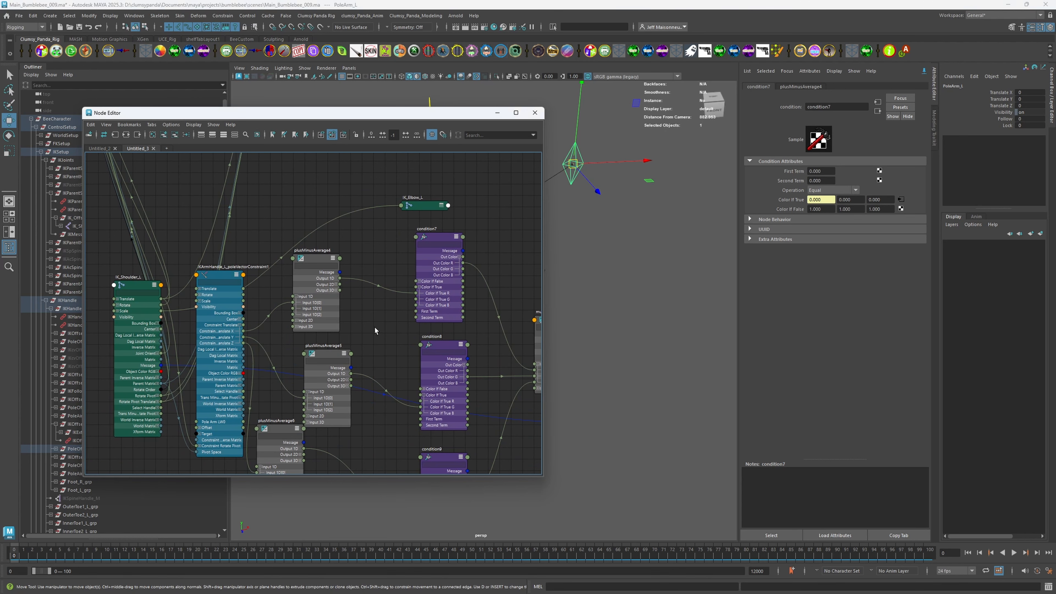
# Shift IKArmHandle_L_poleVectorConstraint1 and plusMinusAverage4 upward in the node network to line them up with condition7.
pyautogui.moveTo(214, 278); pyautogui.dragTo(222, 256)
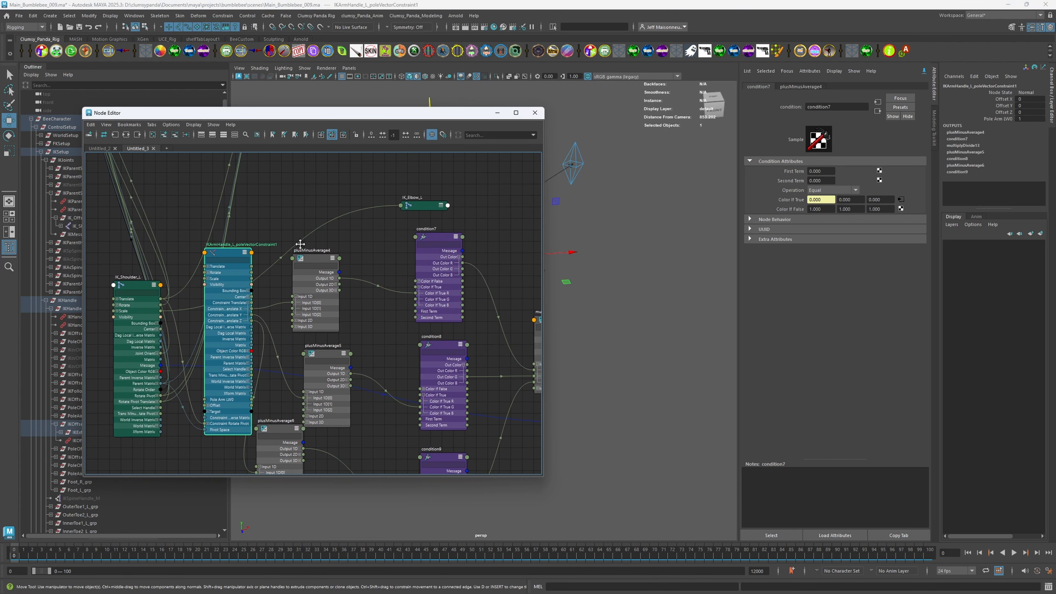
pyautogui.keyDown('alt'); pyautogui.moveTo(303, 260); pyautogui.dragTo(275, 248, button='middle'); pyautogui.keyUp('alt')
pyautogui.scroll(2, 274, 248)
pyautogui.moveTo(287, 246); pyautogui.dragTo(282, 222)
pyautogui.keyDown('alt'); pyautogui.moveTo(312, 237); pyautogui.dragTo(306, 236, button='middle'); pyautogui.keyUp('alt')
pyautogui.click(425, 222)
# Reposition multiplyDivide13 and move IKArmHandle_L further away from it so their connections are easy to read.
pyautogui.keyDown('alt'); pyautogui.moveTo(434, 333); pyautogui.dragTo(258, 306, button='middle'); pyautogui.keyUp('alt')
pyautogui.scroll(-2, 297, 314)
pyautogui.keyDown('alt'); pyautogui.moveTo(257, 251); pyautogui.dragTo(275, 258, button='middle'); pyautogui.keyUp('alt')
pyautogui.moveTo(376, 304); pyautogui.dragTo(374, 308)
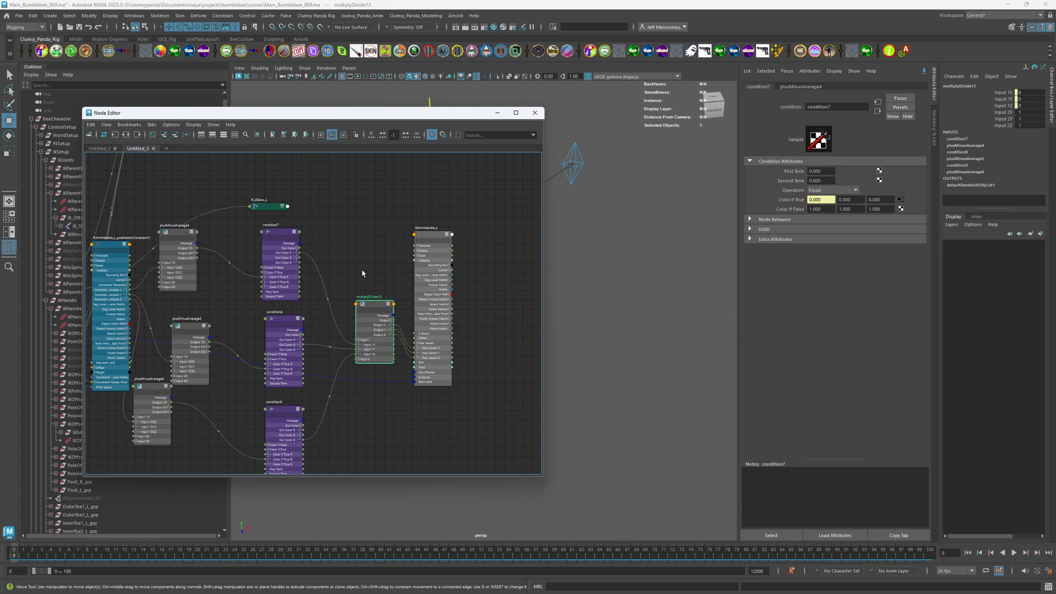
pyautogui.moveTo(428, 238); pyautogui.dragTo(466, 222)
pyautogui.keyDown('alt'); pyautogui.moveTo(466, 221); pyautogui.dragTo(530, 196, button='middle'); pyautogui.keyUp('alt')
pyautogui.scroll(1, 530, 197)
# Set condition7's First Term to 1 and its Operation to Not Equal.
pyautogui.moveTo(823, 171); pyautogui.dragTo(664, 166)
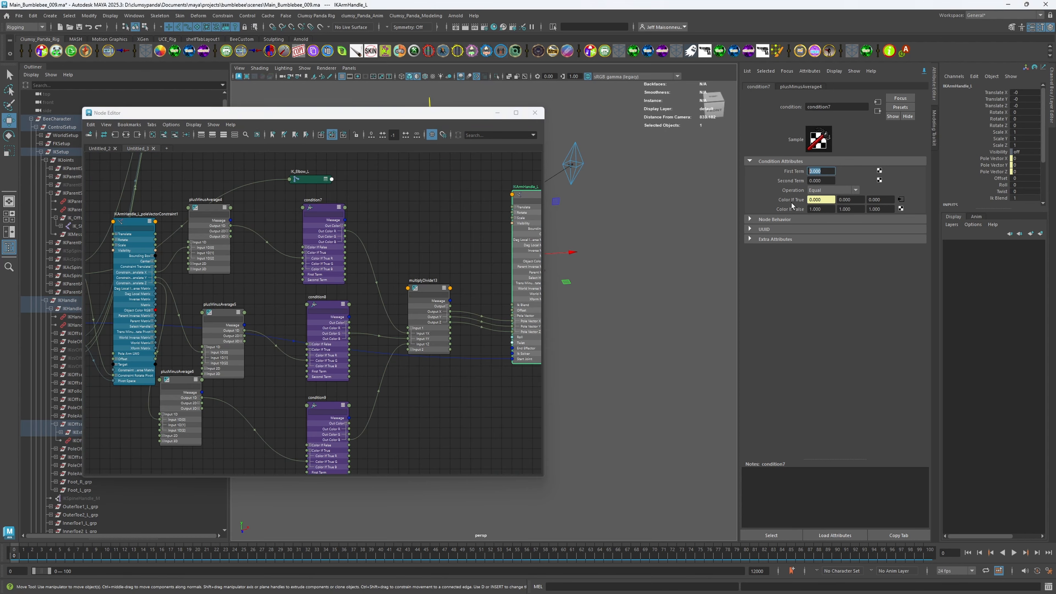
pyautogui.write('1')
pyautogui.press('Return')
pyautogui.click(831, 190)
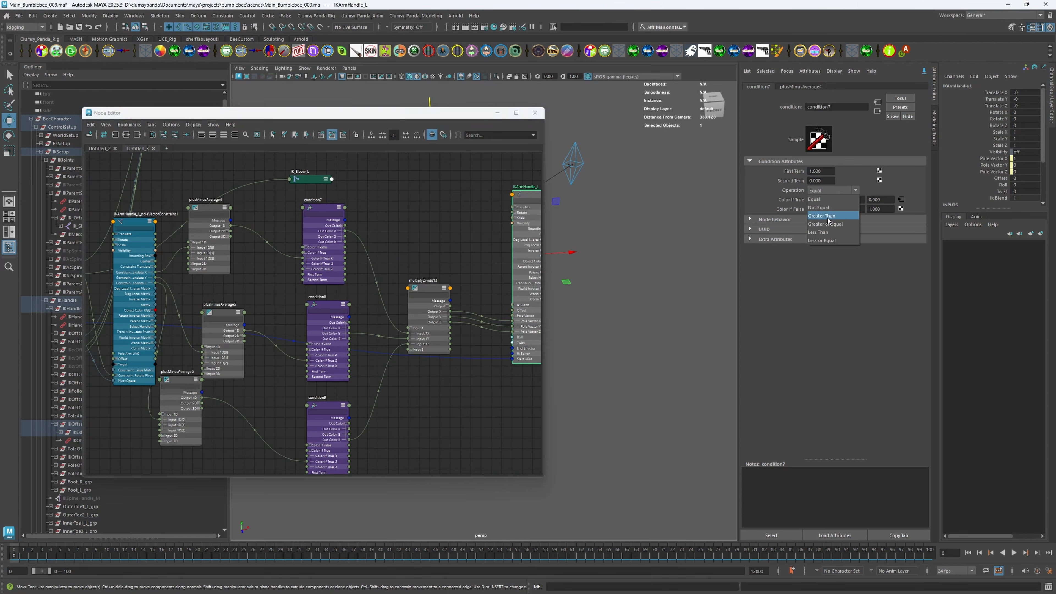
pyautogui.click(827, 208)
# Load condition8's attributes and set its First Term to 1 and its Operation to Not Equal.
pyautogui.click(328, 306)
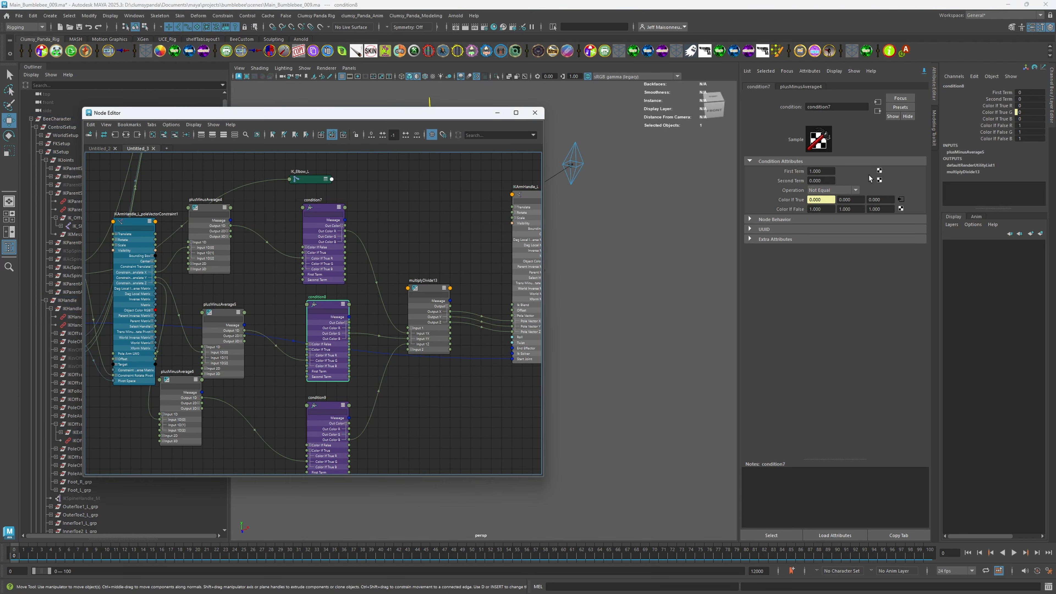
pyautogui.doubleClick(330, 306)
pyautogui.moveTo(826, 172); pyautogui.dragTo(766, 181)
pyautogui.write('1')
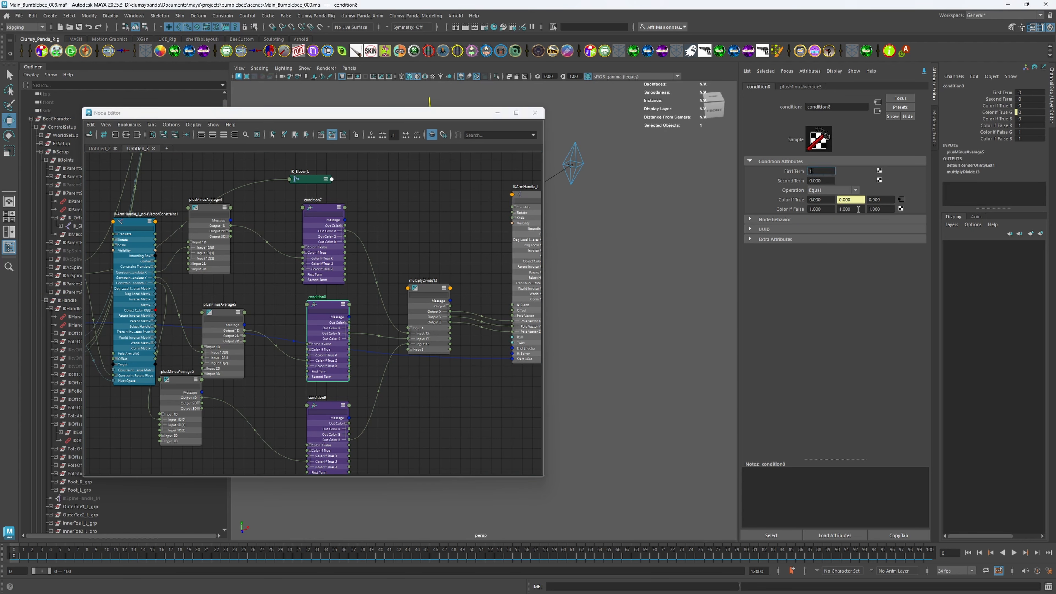
pyautogui.click(834, 190)
pyautogui.click(825, 217)
# Set condition9's Operation to Not Equal and its First Term to 1.
pyautogui.moveTo(356, 393); pyautogui.dragTo(352, 367, button='middle')
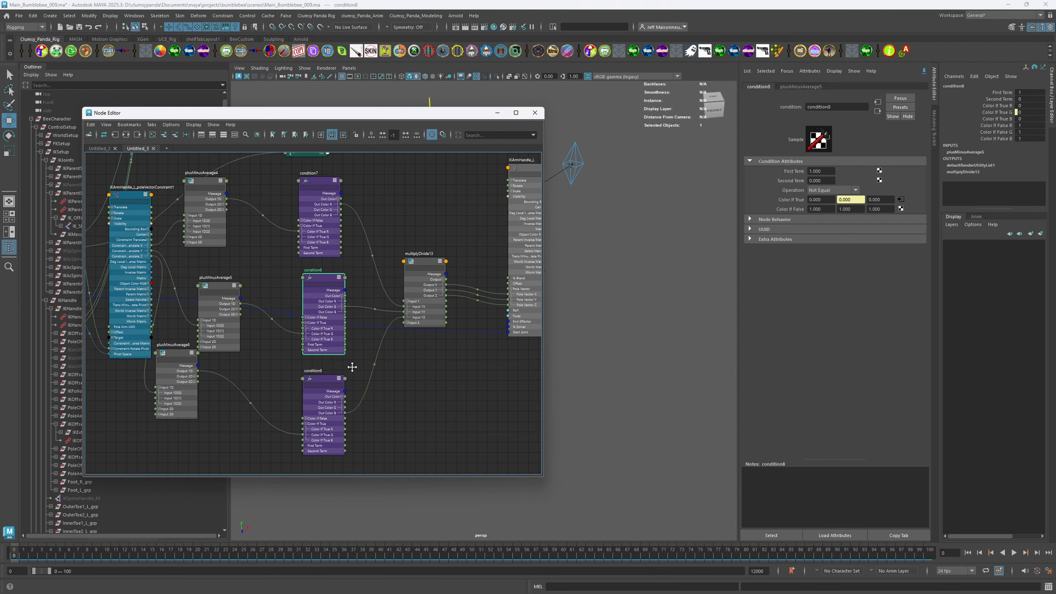
pyautogui.moveTo(353, 367)
pyautogui.keyDown('alt'); pyautogui.mouseDown(button='right')
pyautogui.moveTo(386, 373)
pyautogui.moveTo(368, 374)
pyautogui.mouseUp(button='right'); pyautogui.keyUp('alt')
pyautogui.click(319, 378)
pyautogui.click(844, 190)
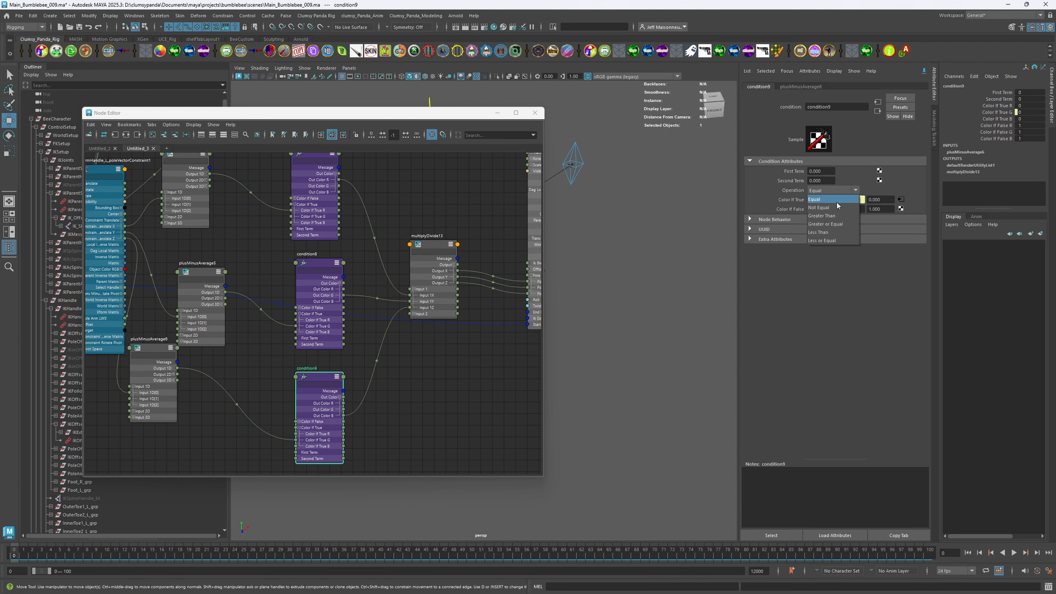
pyautogui.click(832, 199)
pyautogui.doubleClick(815, 171)
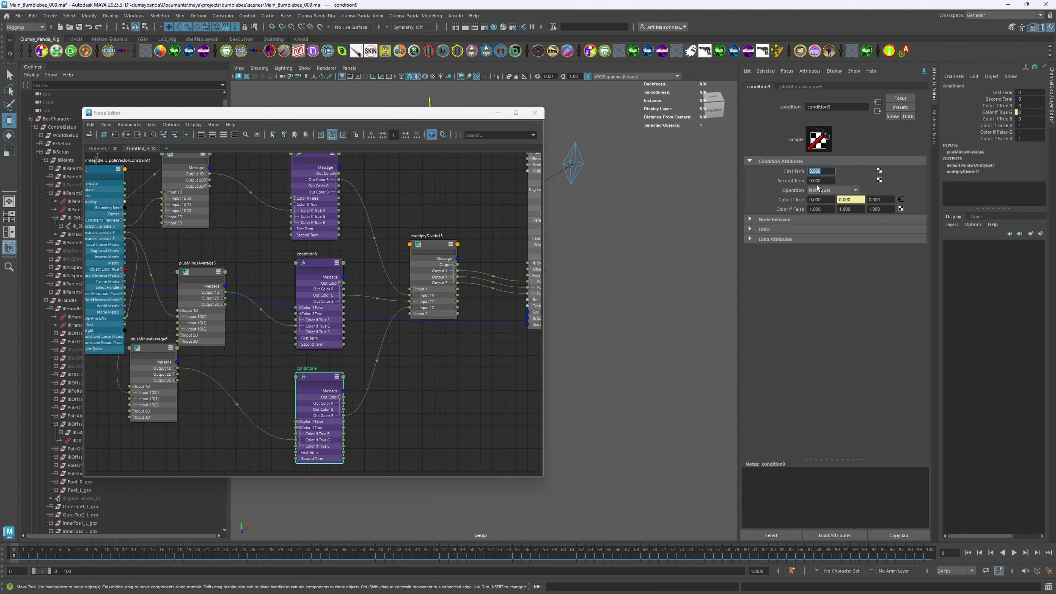
pyautogui.write('1')
pyautogui.press('Return')
# Check the term and colour values of condition8, condition7 and condition9 one after another.
pyautogui.click(312, 266)
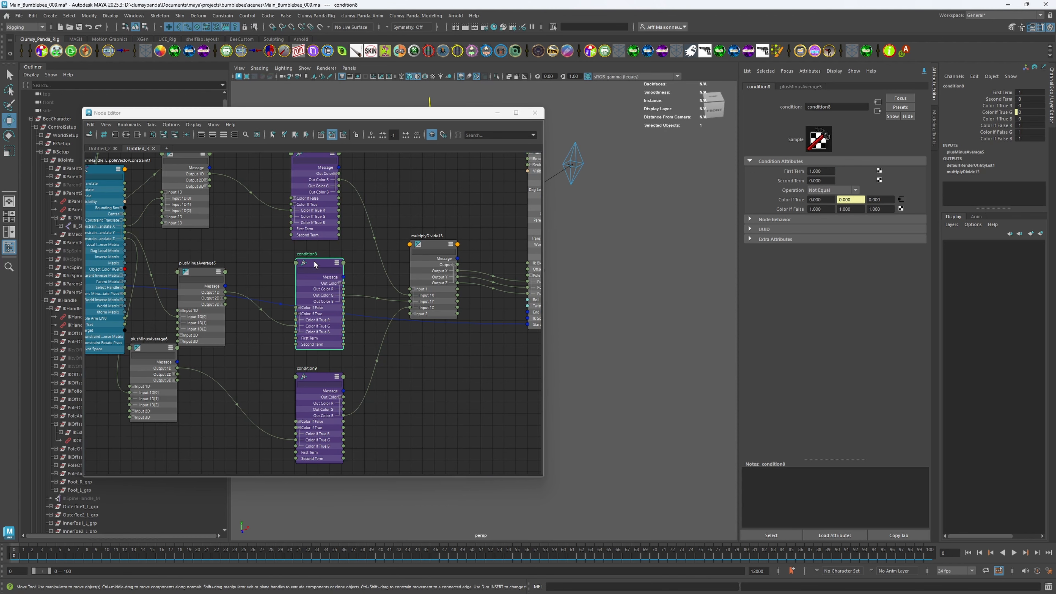
pyautogui.moveTo(342, 116); pyautogui.dragTo(350, 148)
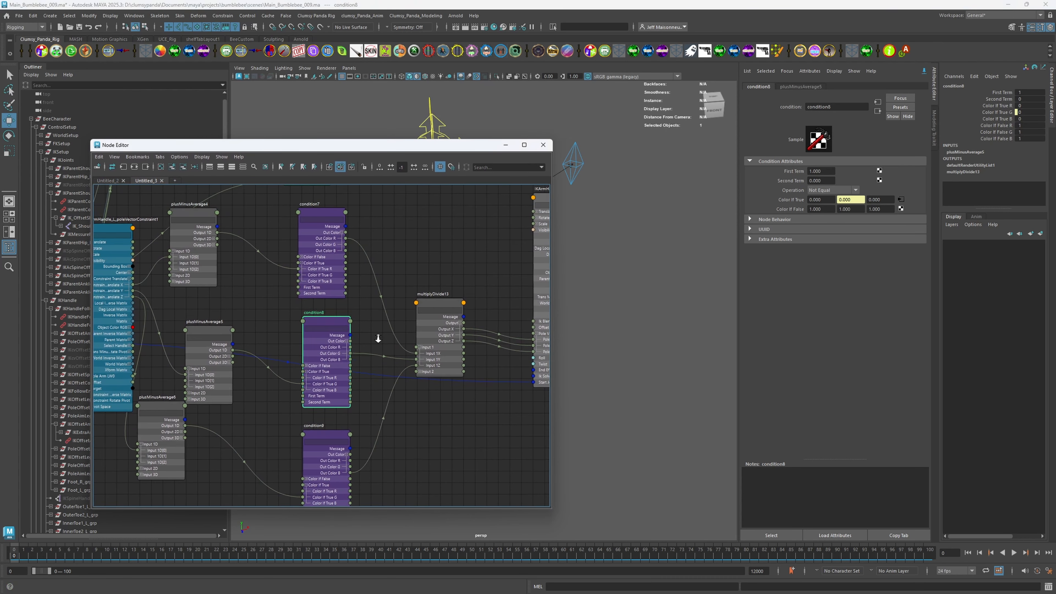
pyautogui.click(327, 216)
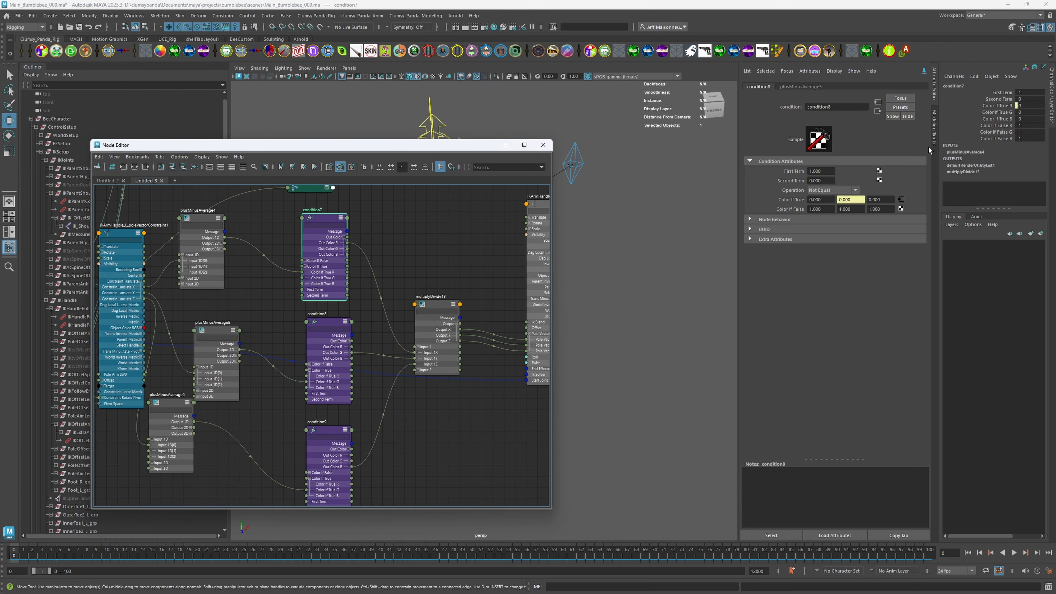
pyautogui.click(345, 320)
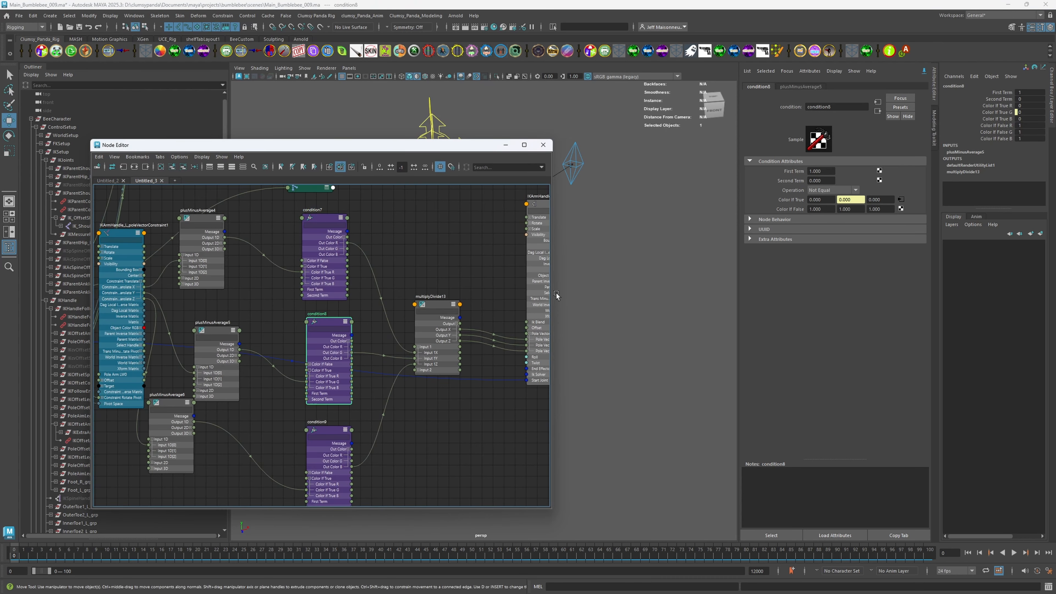
pyautogui.click(331, 435)
# Uncover the rig, select the Shoulder_L joint, and load its attributes so they stay displayed when other nodes are selected.
pyautogui.moveTo(391, 146); pyautogui.dragTo(394, 366)
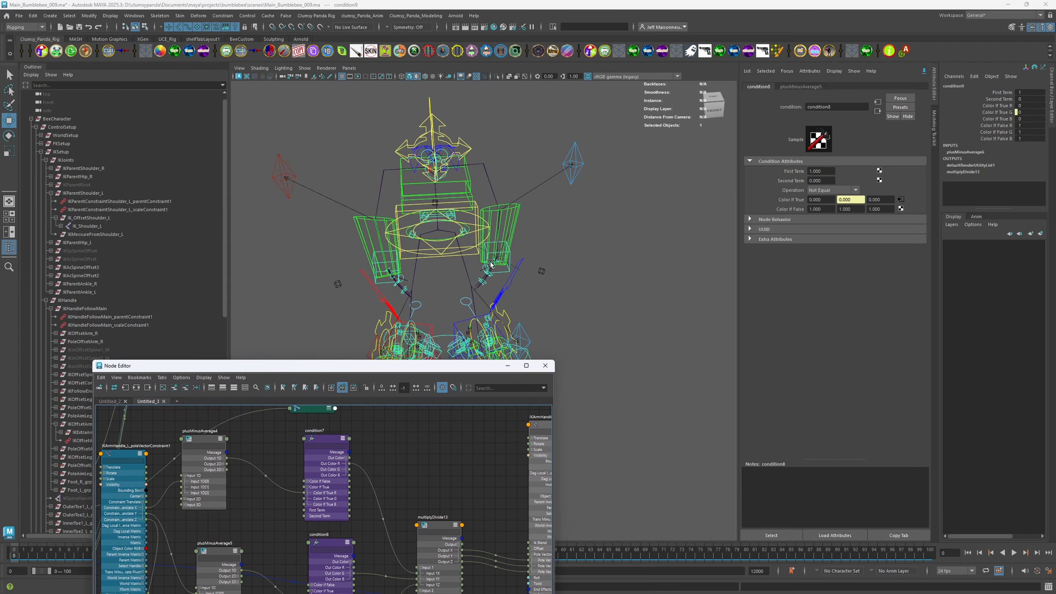
pyautogui.keyDown('alt'); pyautogui.moveTo(564, 316); pyautogui.dragTo(562, 290); pyautogui.keyUp('alt')
pyautogui.keyDown('alt'); pyautogui.moveTo(562, 290); pyautogui.dragTo(562, 324, button='middle'); pyautogui.keyUp('alt')
pyautogui.scroll(6, 562, 325)
pyautogui.click(489, 194)
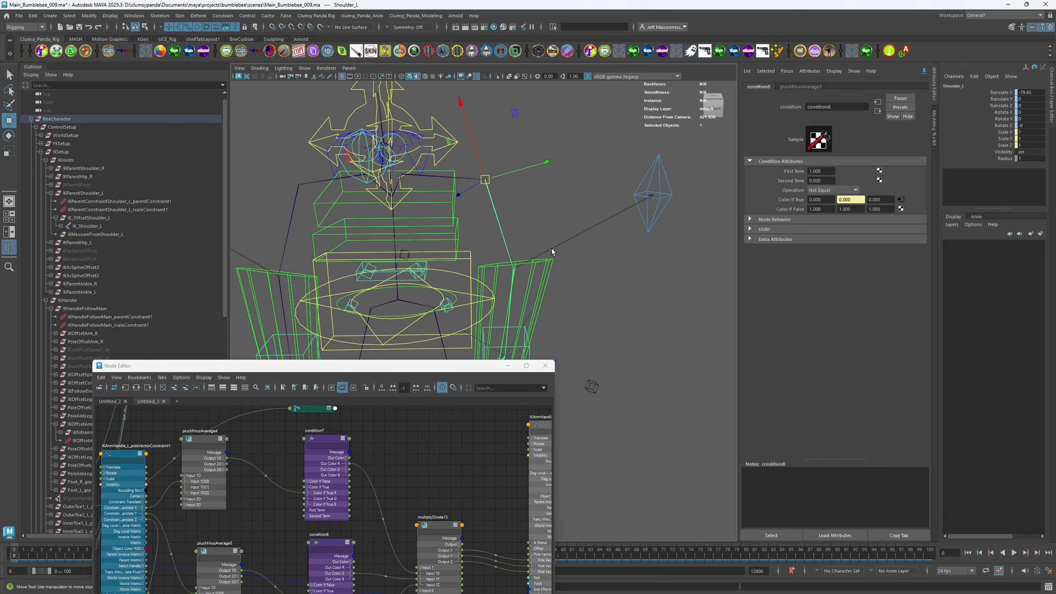
pyautogui.click(747, 71)
pyautogui.click(760, 80)
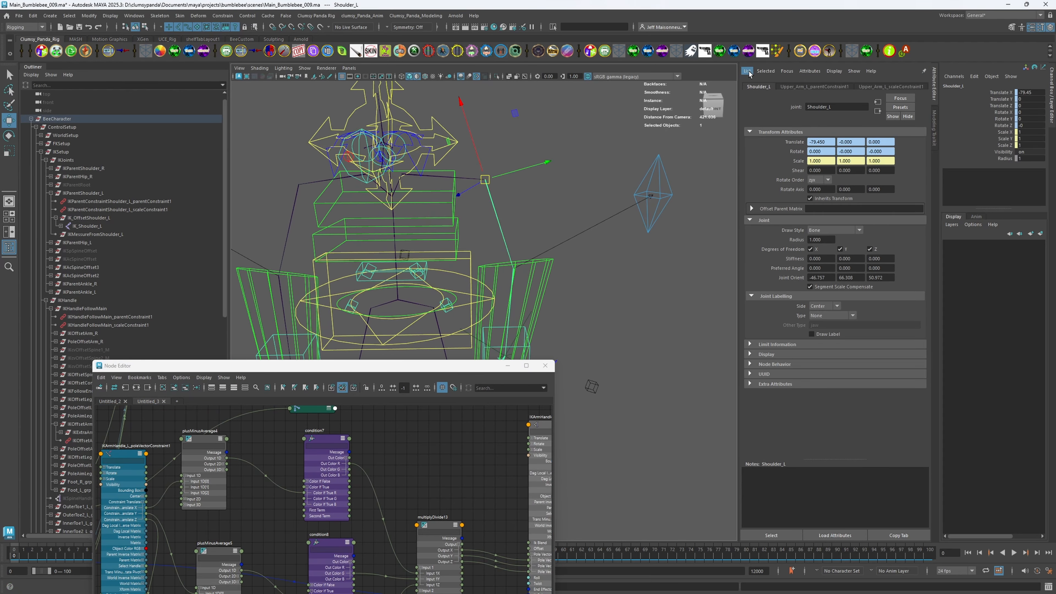
pyautogui.click(747, 70)
pyautogui.click(766, 80)
# Bring the Node Editor back up and reposition plusMinusAverage4 and condition7 in the network.
pyautogui.moveTo(357, 367); pyautogui.dragTo(390, 204)
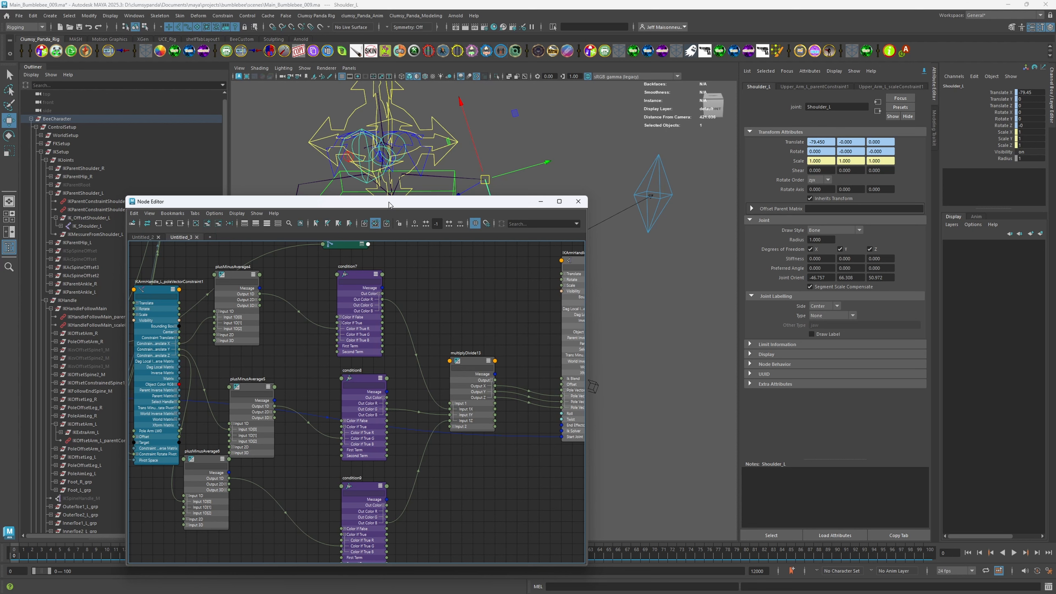
pyautogui.moveTo(317, 265); pyautogui.dragTo(398, 360)
pyautogui.moveTo(235, 280)
pyautogui.mouseDown()
pyautogui.moveTo(237, 309)
pyautogui.moveTo(282, 285)
pyautogui.moveTo(245, 295)
pyautogui.mouseUp()
pyautogui.moveTo(360, 276)
pyautogui.mouseDown()
pyautogui.moveTo(378, 278)
pyautogui.moveTo(352, 273)
pyautogui.mouseUp()
pyautogui.keyDown('alt'); pyautogui.moveTo(401, 297); pyautogui.dragTo(368, 298, button='middle'); pyautogui.keyUp('alt')
pyautogui.moveTo(321, 268)
pyautogui.mouseDown()
pyautogui.moveTo(416, 268)
pyautogui.moveTo(310, 265)
pyautogui.mouseUp()
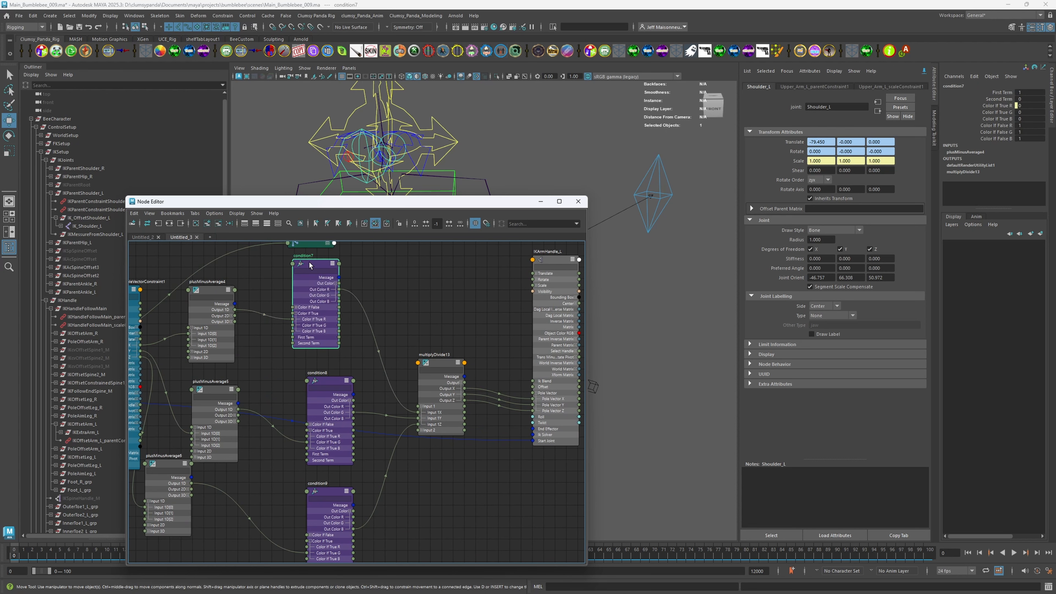
# Move plusMinusAverage5 and plusMinusAverage6 away from the pole vector constraint node to space them out.
pyautogui.click(221, 307)
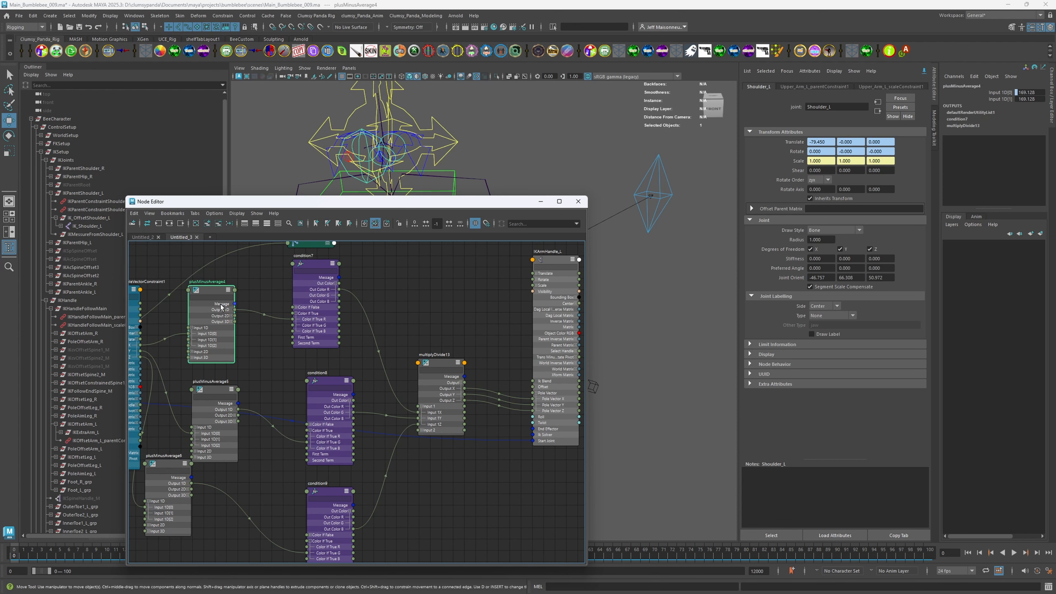
pyautogui.keyDown('alt'); pyautogui.moveTo(209, 289); pyautogui.dragTo(243, 268, button='middle'); pyautogui.keyUp('alt')
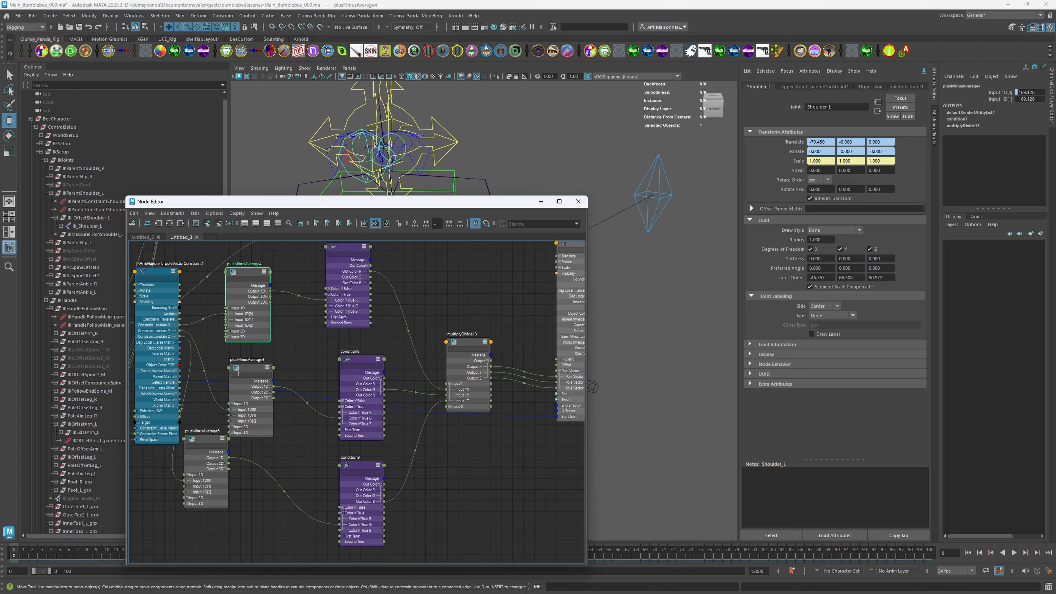
pyautogui.moveTo(245, 368); pyautogui.dragTo(271, 350)
pyautogui.moveTo(199, 441); pyautogui.dragTo(232, 440)
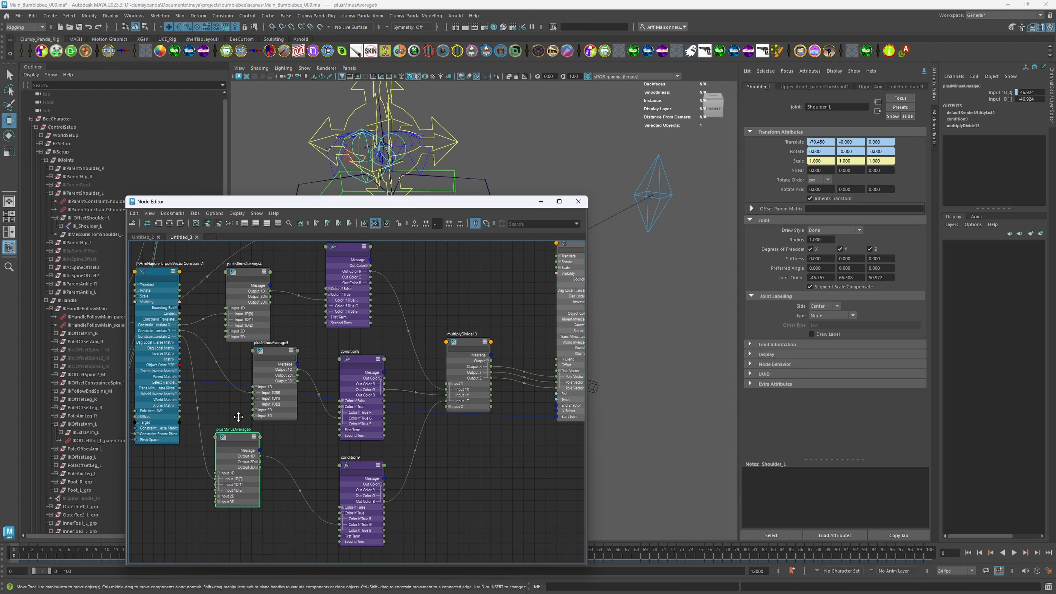
pyautogui.keyDown('alt'); pyautogui.moveTo(238, 418); pyautogui.dragTo(234, 421, button='right'); pyautogui.keyUp('alt')
pyautogui.keyDown('alt'); pyautogui.moveTo(256, 310); pyautogui.dragTo(256, 318, button='middle'); pyautogui.keyUp('alt')
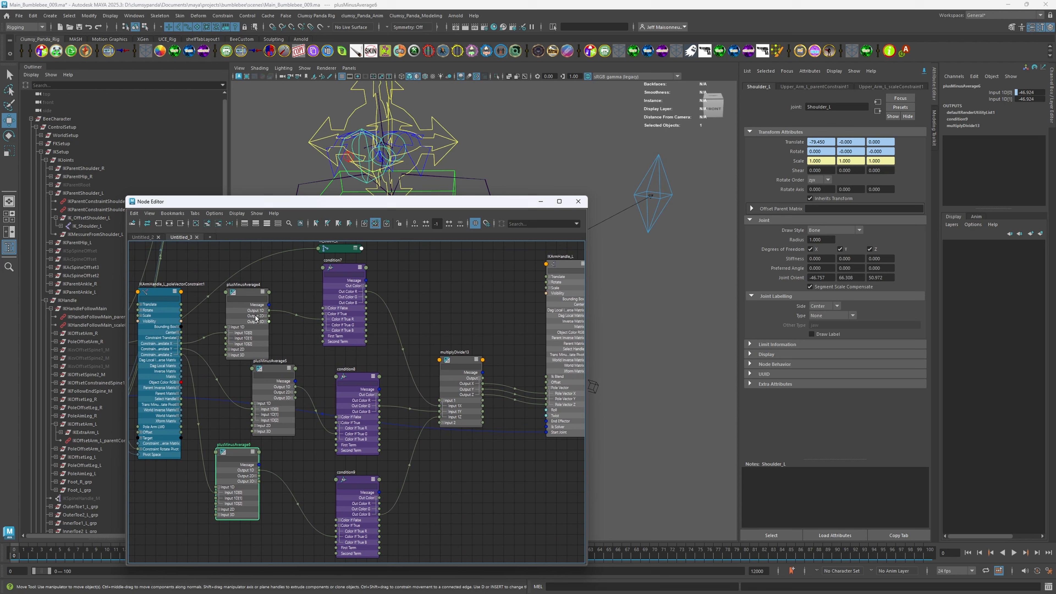
# Set Input 1D[1] to 0 on plusMinusAverage4, plusMinusAverage5 and plusMinusAverage6.
pyautogui.click(247, 295)
pyautogui.click(1031, 99)
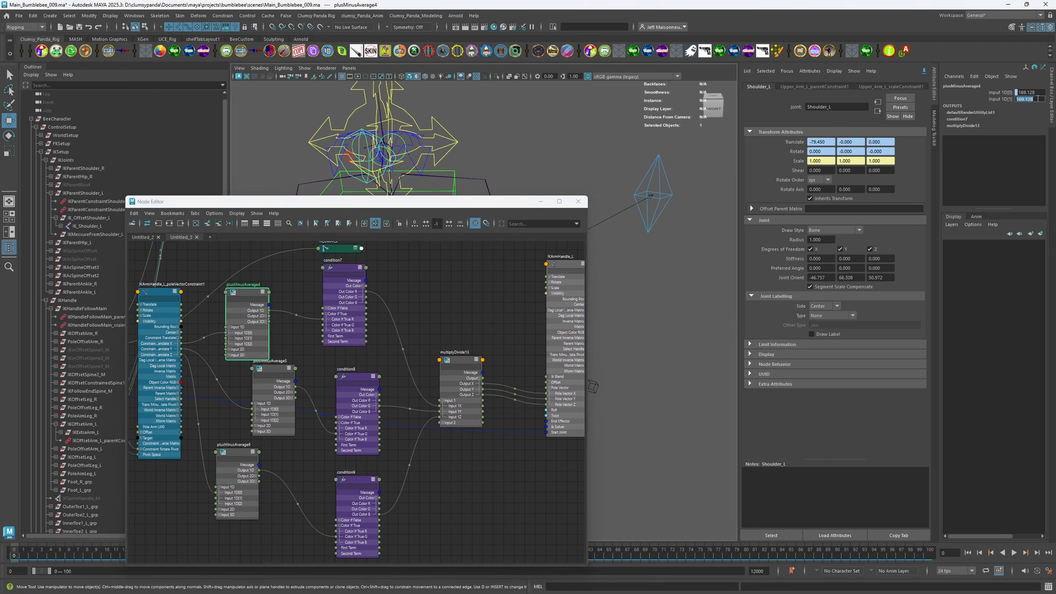
pyautogui.write('0')
pyautogui.press('Return')
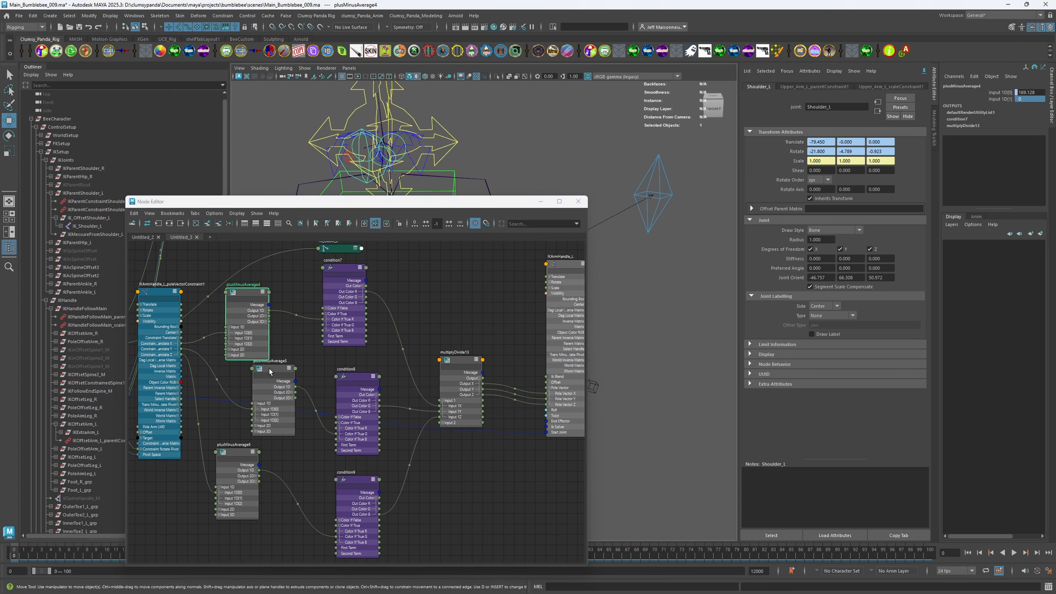
pyautogui.click(290, 392)
pyautogui.click(1031, 99)
pyautogui.write('0')
pyautogui.press('Return')
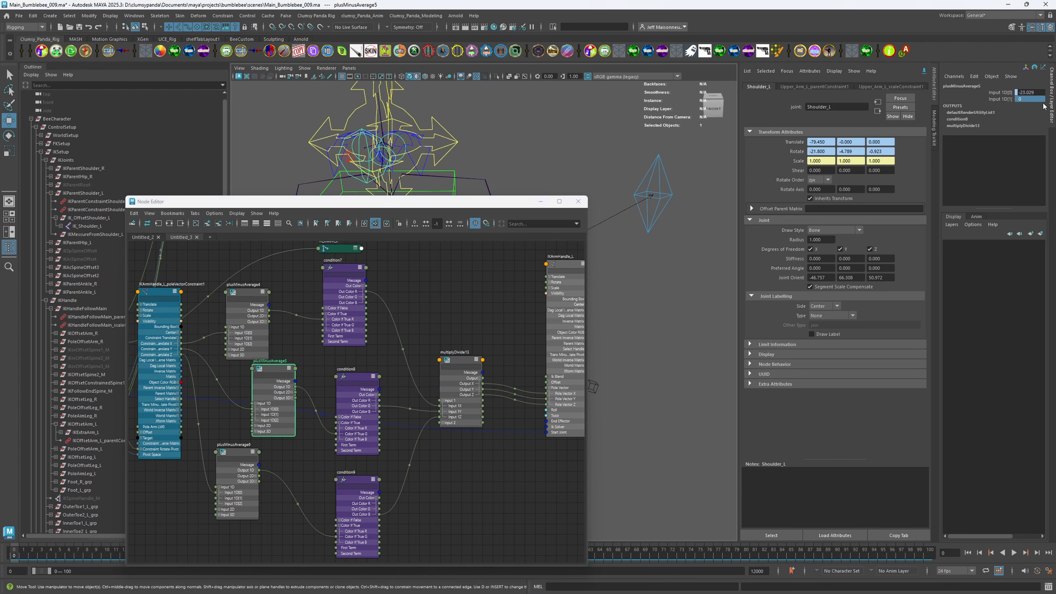
pyautogui.click(235, 456)
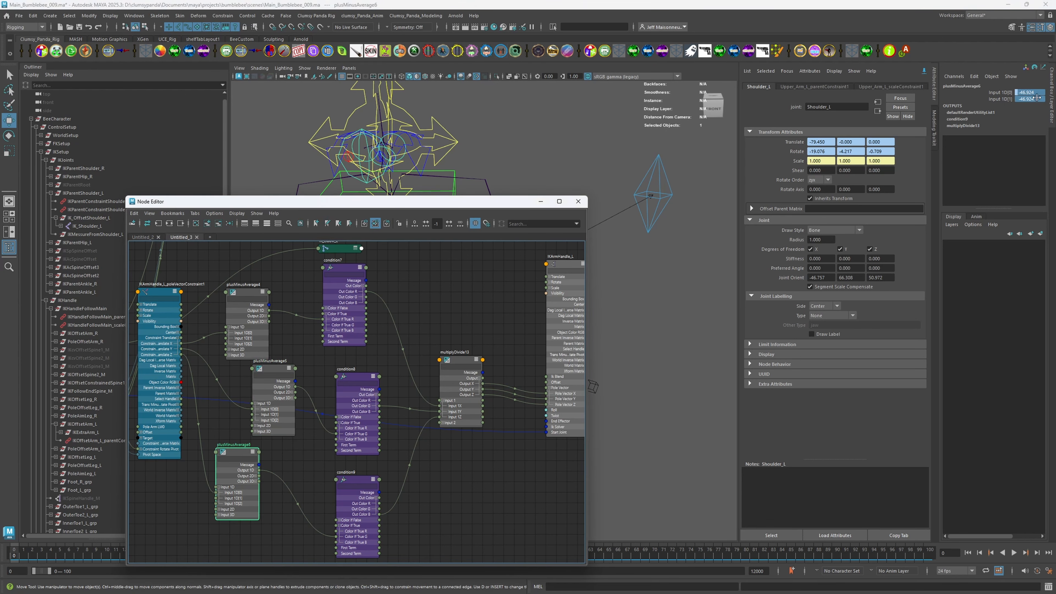
pyautogui.click(1031, 98)
pyautogui.write('0')
pyautogui.press('Return')
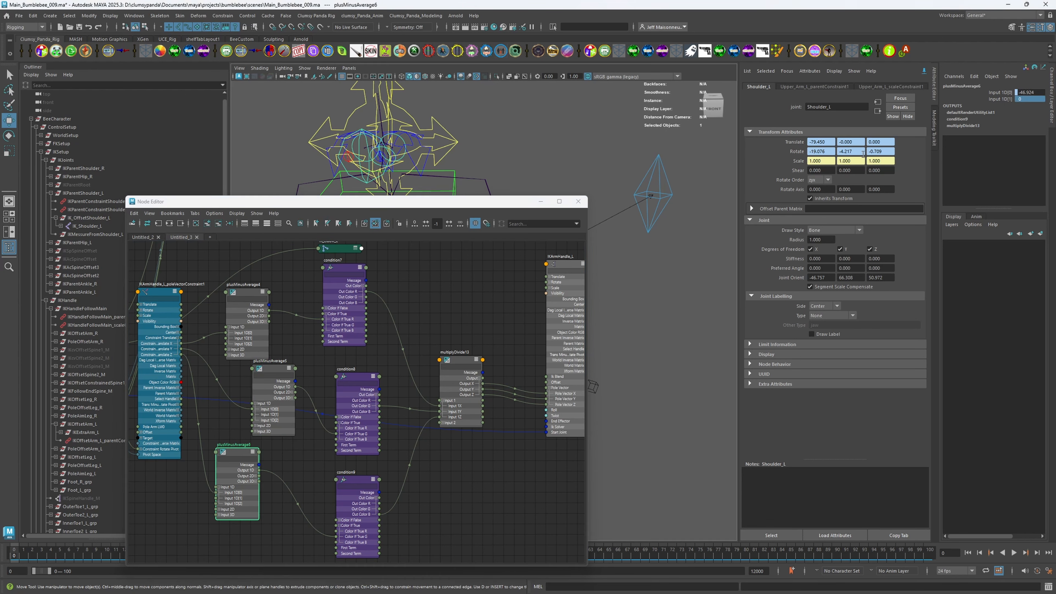
# Compare condition7's Color If True R value with the Shoulder_L joint's Rotate values.
pyautogui.moveTo(473, 307)
pyautogui.keyDown('alt'); pyautogui.mouseDown(button='right')
pyautogui.moveTo(447, 323)
pyautogui.moveTo(470, 313)
pyautogui.mouseUp(button='right'); pyautogui.keyUp('alt')
pyautogui.click(470, 313)
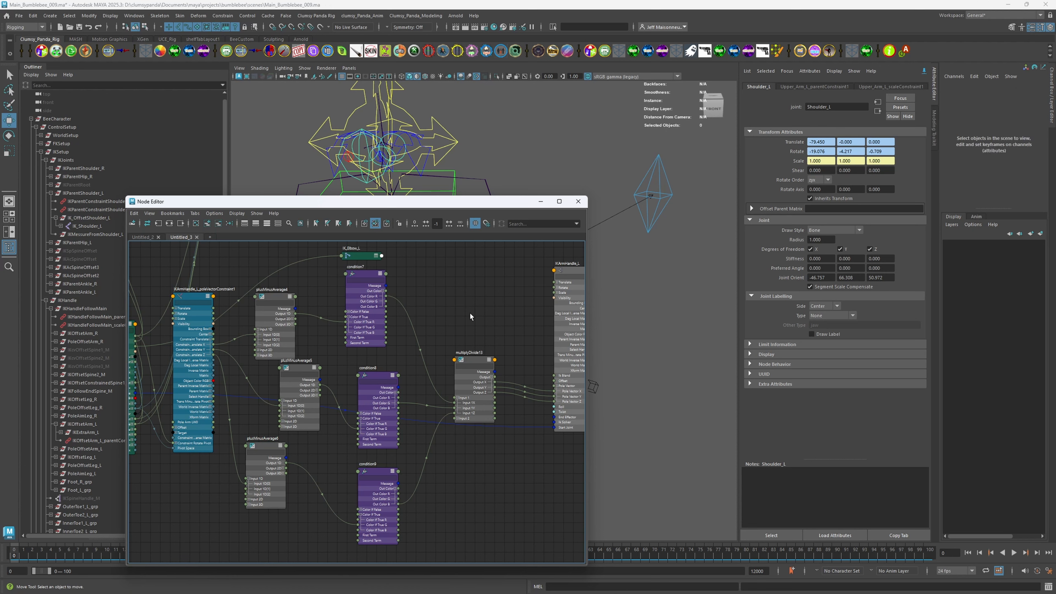
pyautogui.click(364, 275)
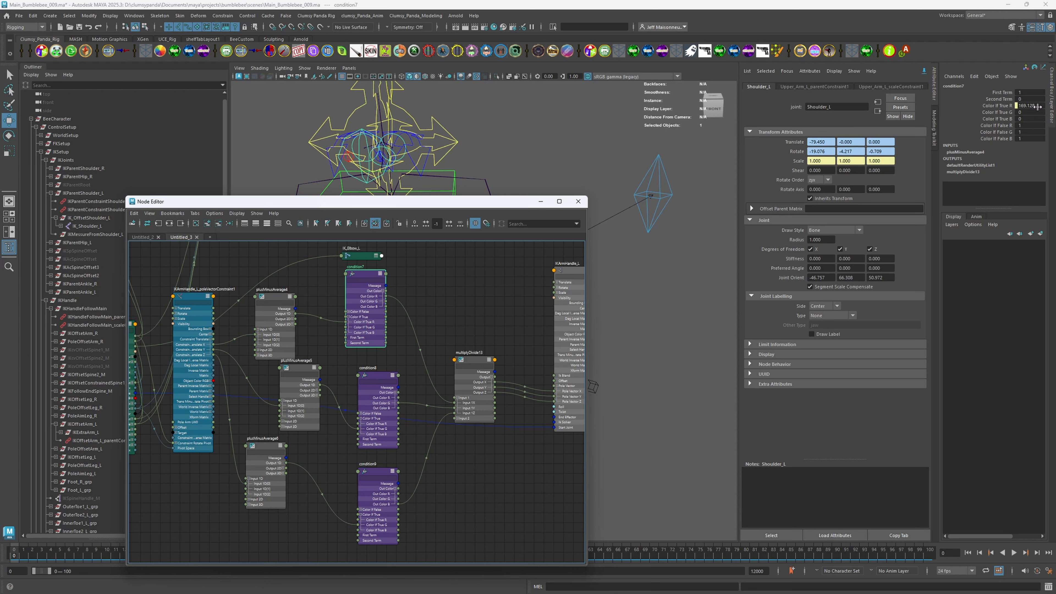
pyautogui.click(828, 152)
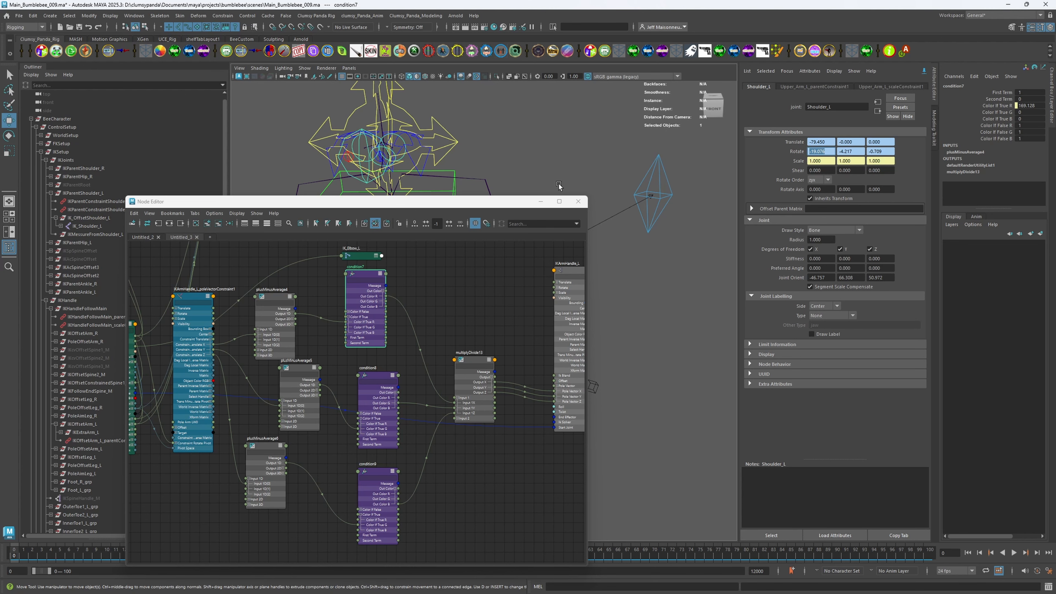
pyautogui.scroll(1, 332, 366)
pyautogui.keyDown('alt'); pyautogui.moveTo(370, 364); pyautogui.dragTo(392, 366, button='middle'); pyautogui.keyUp('alt')
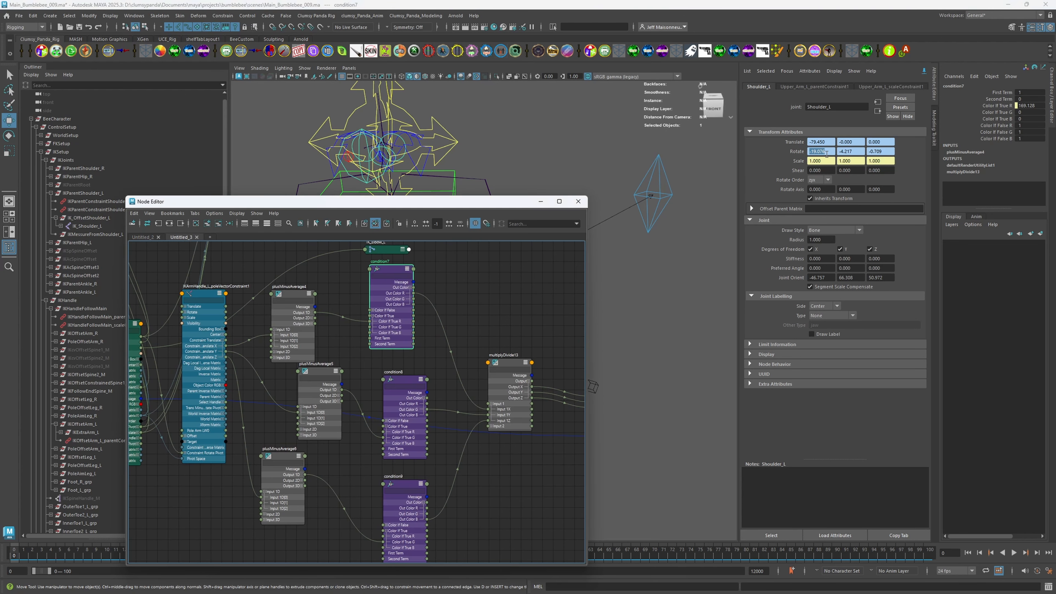
pyautogui.click(827, 152)
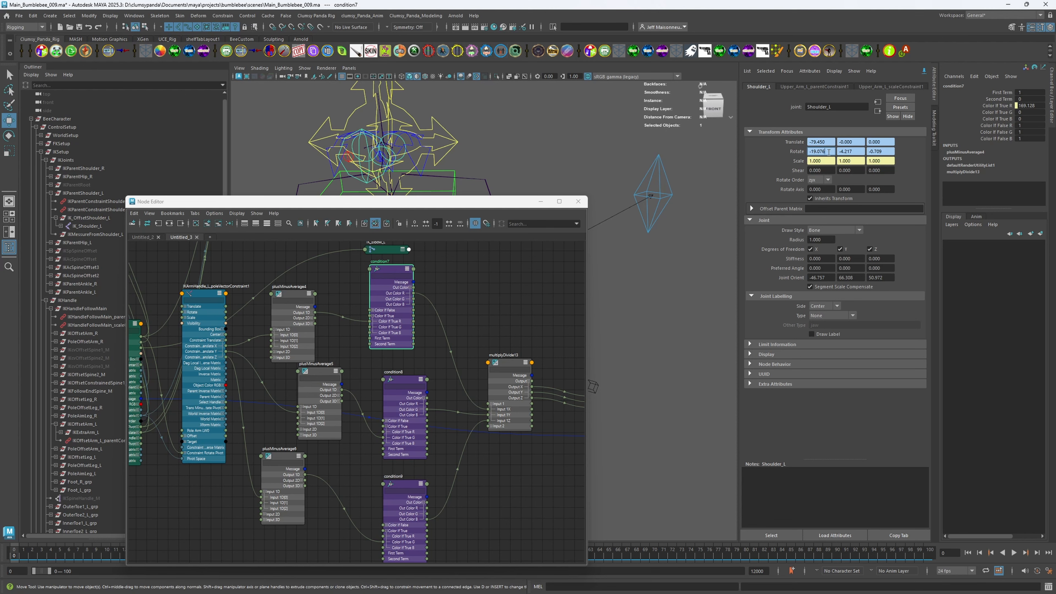
pyautogui.moveTo(886, 152); pyautogui.dragTo(861, 153)
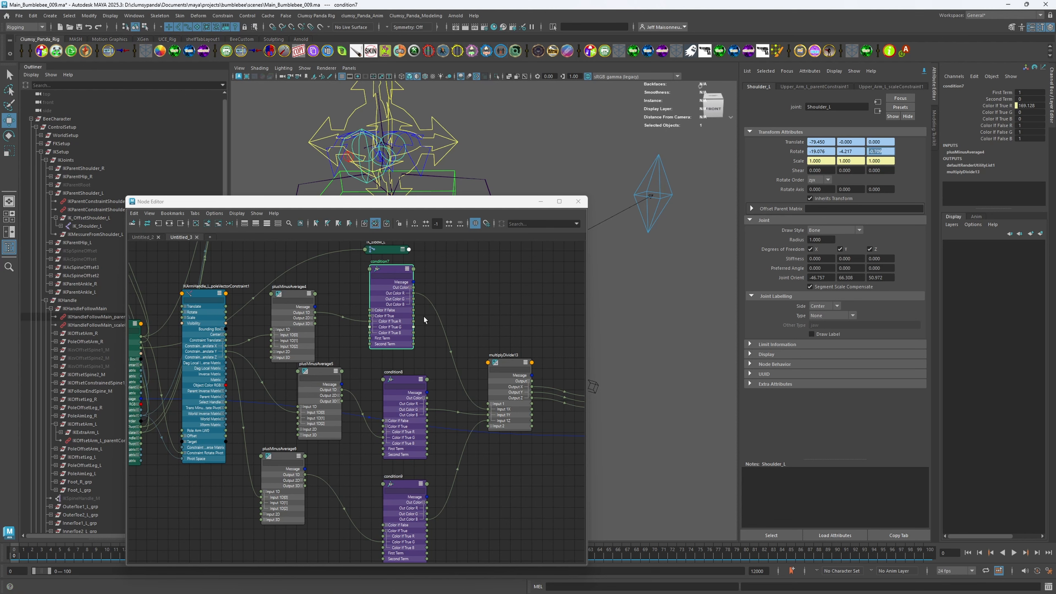
# Keep the Shoulder_L joint's attributes in view, set plusMinusAverage4's Input 1D[1] to 19 and shift that node clear of plusMinusAverage5.
pyautogui.click(291, 294)
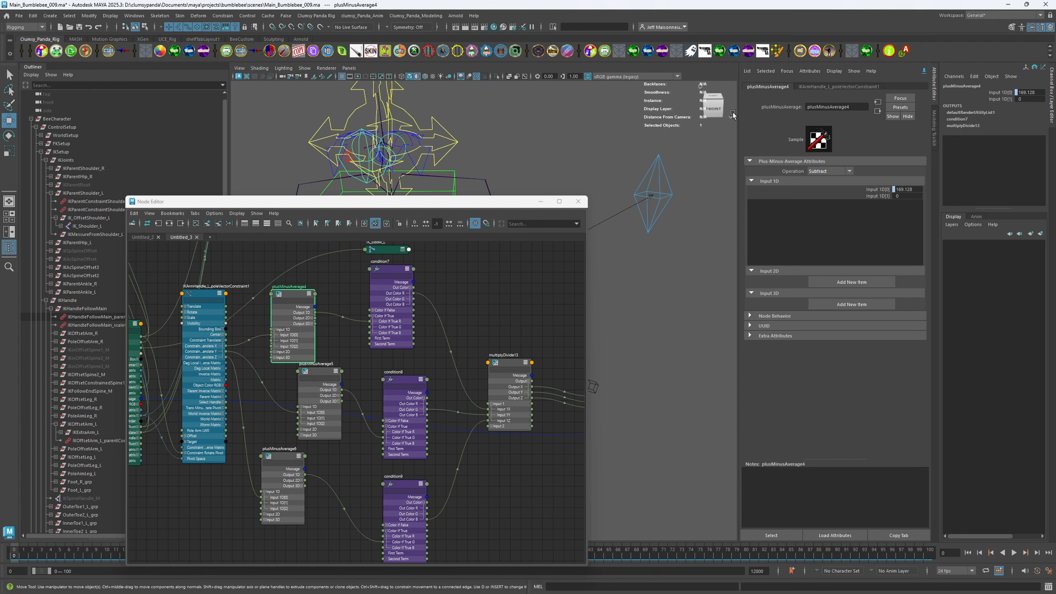
pyautogui.click(747, 71)
pyautogui.click(552, 167)
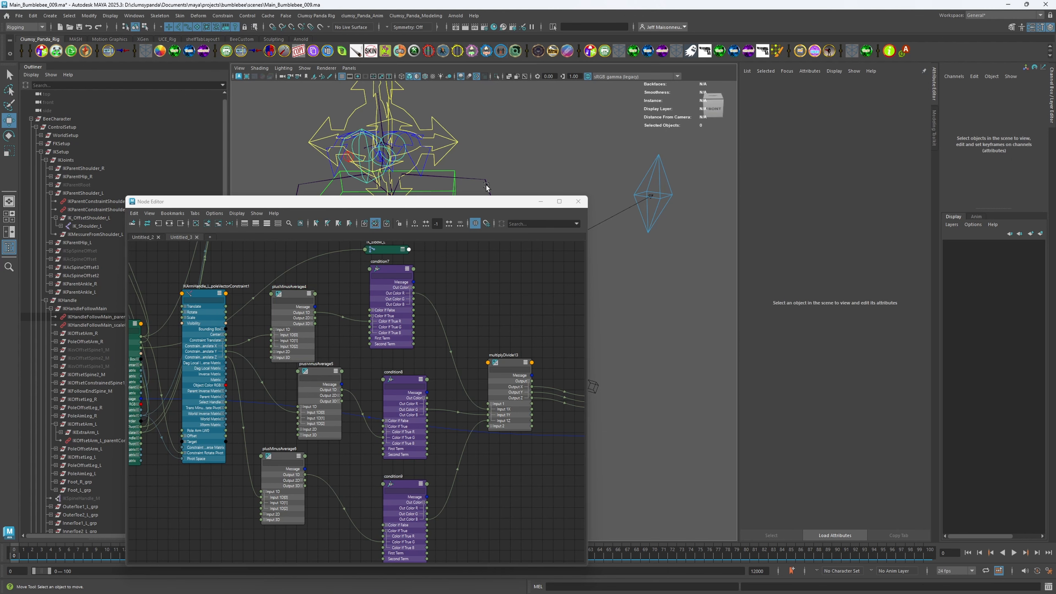
pyautogui.click(485, 184)
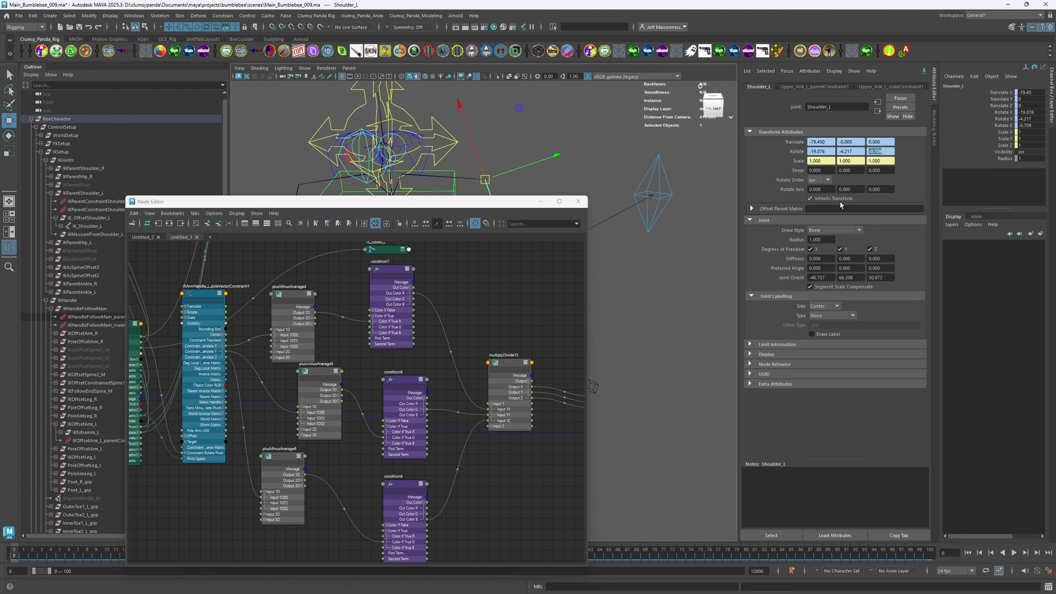
pyautogui.click(290, 296)
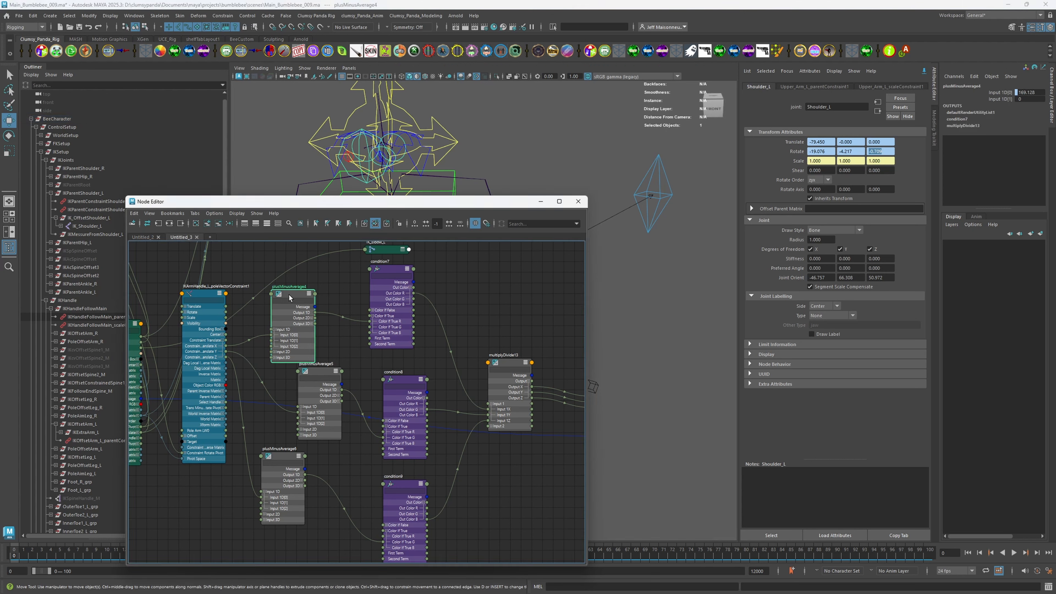
pyautogui.click(1024, 100)
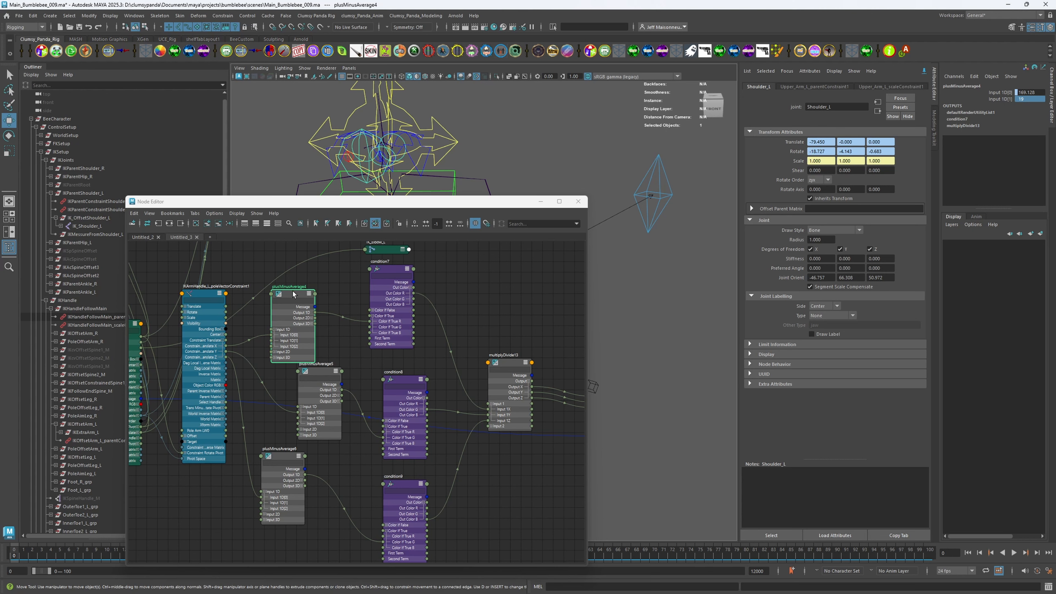
pyautogui.moveTo(293, 291); pyautogui.dragTo(306, 282)
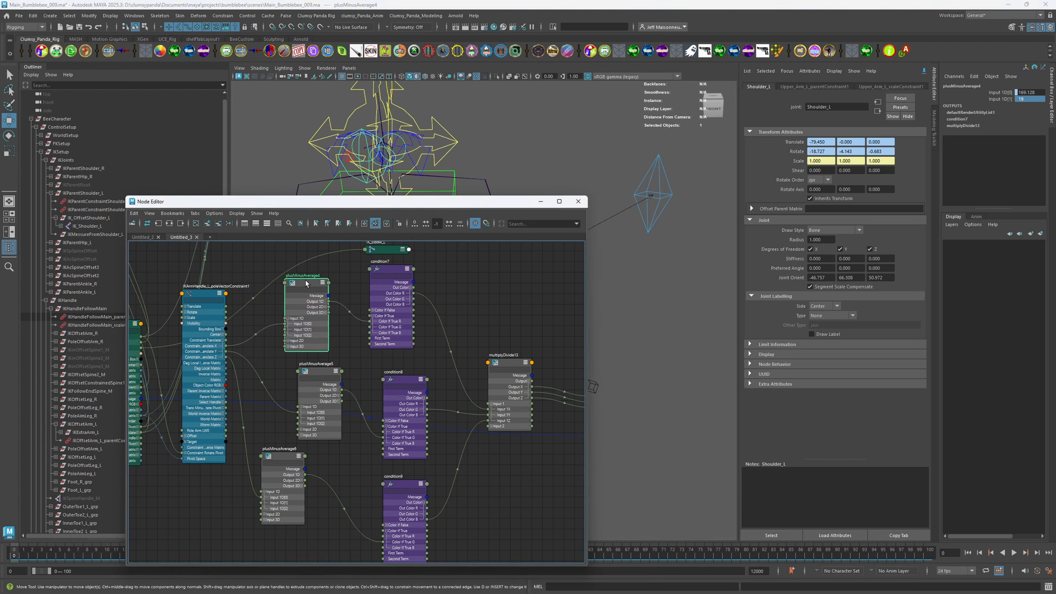
# Set plusMinusAverage5's Input 1D[1] to 6 and enter an Input 1D[1] offset on plusMinusAverage6 too.
pyautogui.click(318, 374)
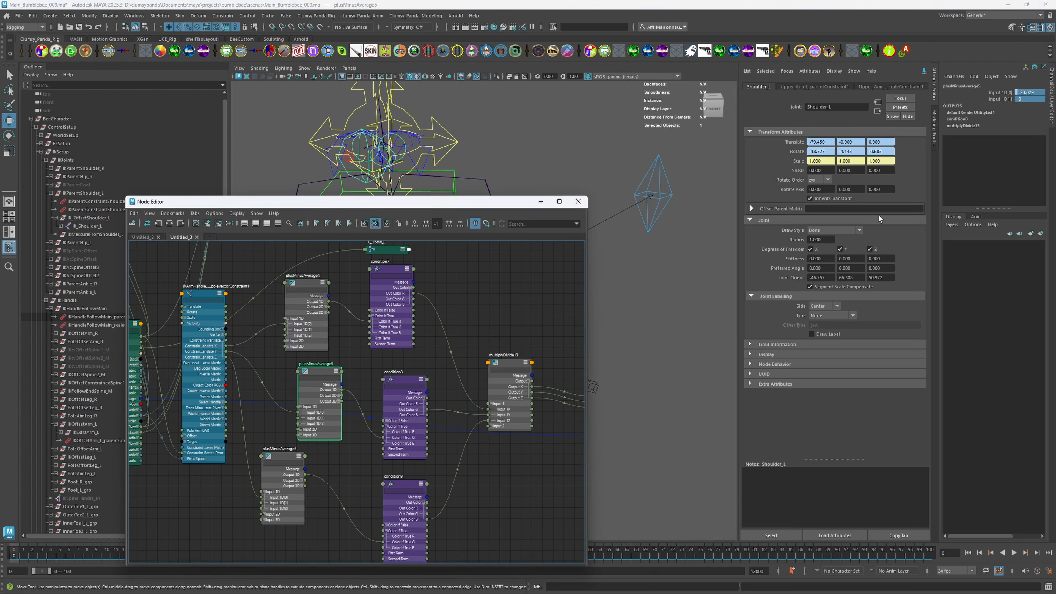
pyautogui.click(1029, 99)
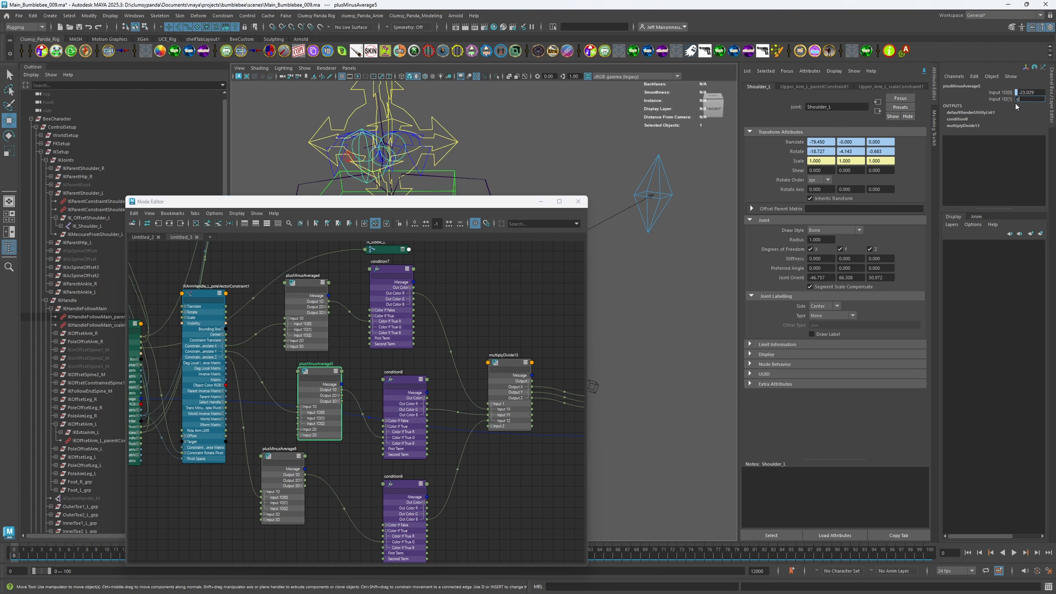
pyautogui.press('Return')
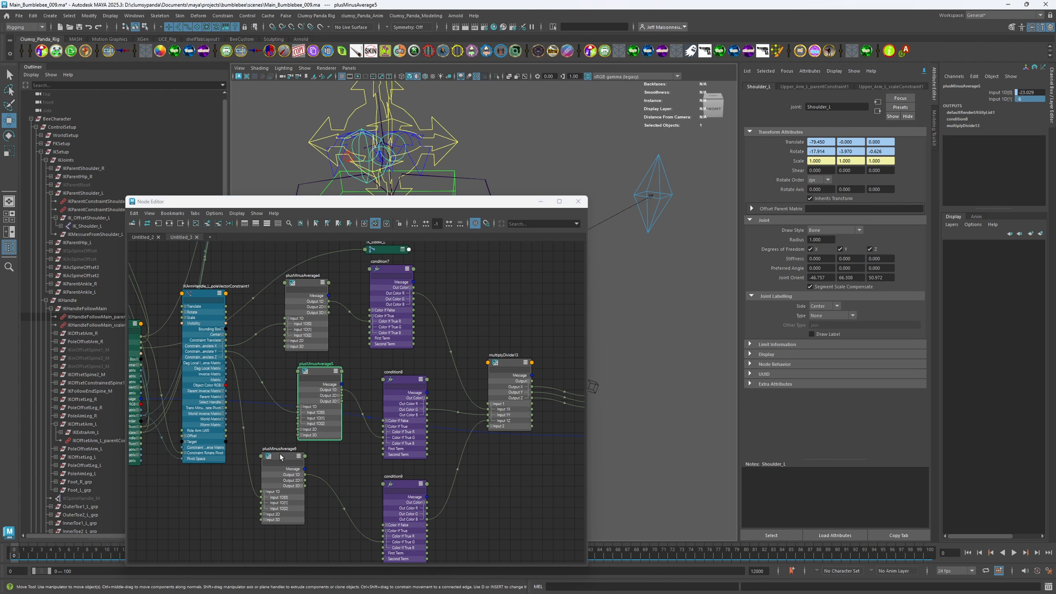
pyautogui.click(280, 457)
pyautogui.click(1029, 99)
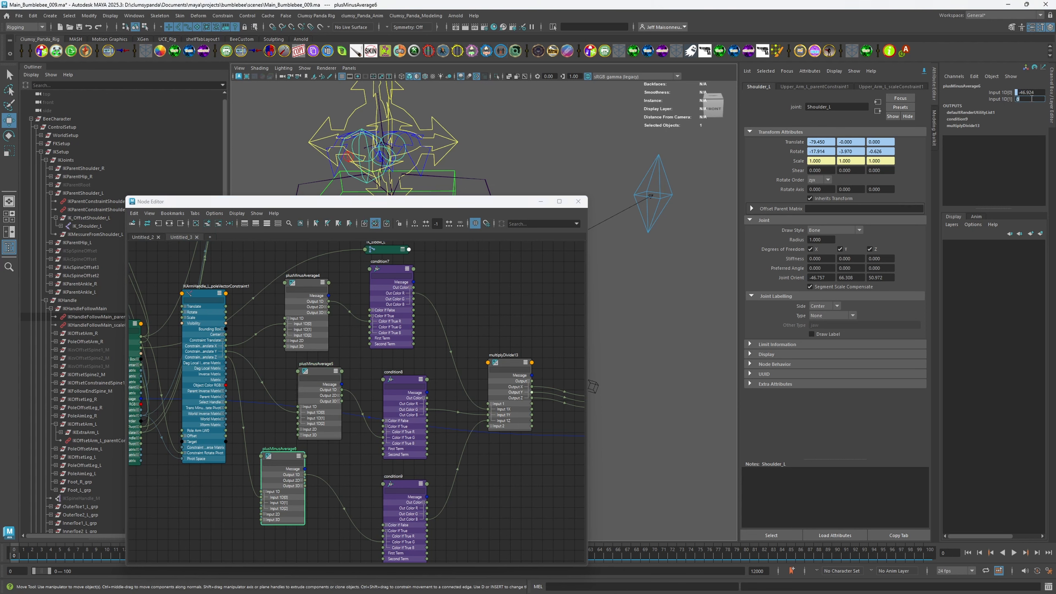
pyautogui.press('Return')
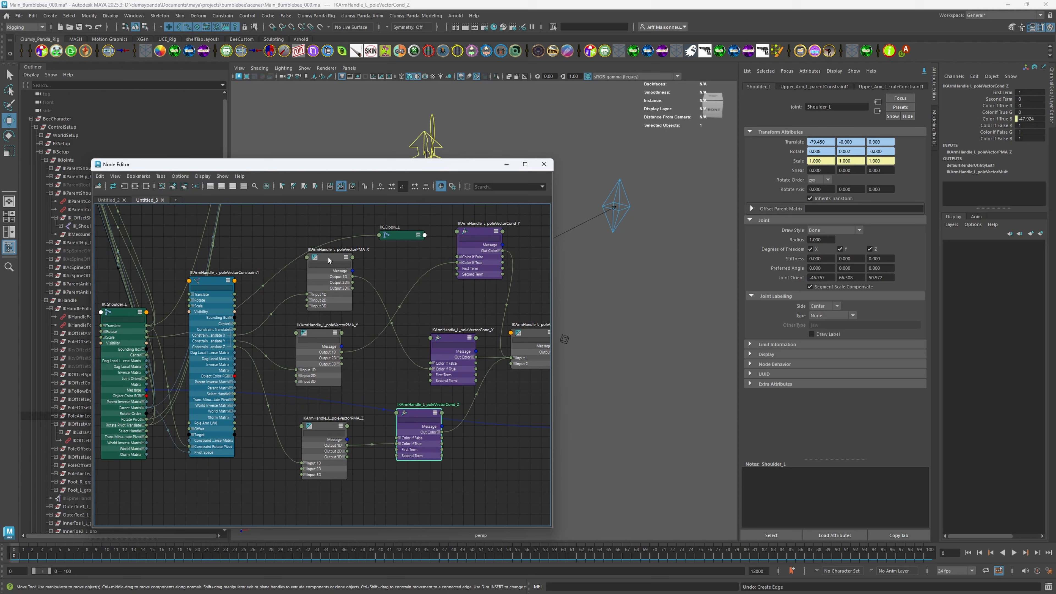
# Line up the IKArmHandle_L_poleVectorPMA nodes beside the pole vector constraint node in the Node Editor.
pyautogui.moveTo(328, 261); pyautogui.dragTo(318, 262)
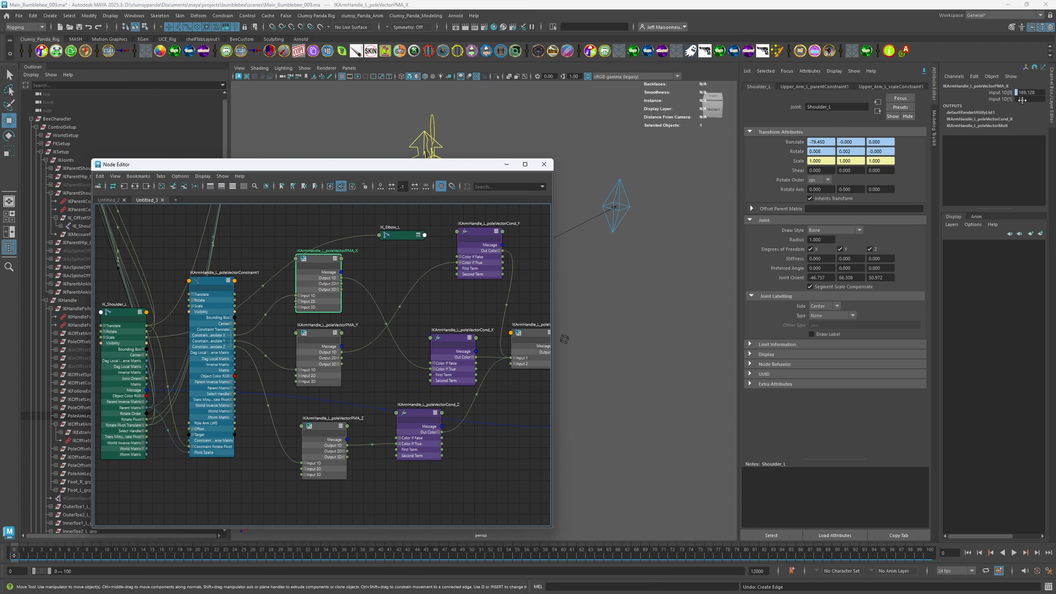
pyautogui.keyDown('alt'); pyautogui.moveTo(325, 342); pyautogui.dragTo(369, 321, button='middle'); pyautogui.keyUp('alt')
pyautogui.moveTo(361, 313); pyautogui.dragTo(358, 310)
pyautogui.moveTo(367, 405); pyautogui.dragTo(357, 386)
pyautogui.keyDown('alt'); pyautogui.moveTo(411, 341); pyautogui.dragTo(386, 375, button='middle'); pyautogui.keyUp('alt')
# Uncover the rig in the viewport and check the left arm's FK/IK match by scrubbing FKIKBlend on the FKIKArm_L control.
pyautogui.moveTo(399, 165); pyautogui.dragTo(400, 337)
pyautogui.keyDown('alt'); pyautogui.moveTo(485, 302); pyautogui.dragTo(483, 249, button='middle'); pyautogui.keyUp('alt')
pyautogui.scroll(-2, 483, 248)
pyautogui.keyDown('alt'); pyautogui.moveTo(483, 249); pyautogui.dragTo(472, 239); pyautogui.keyUp('alt')
pyautogui.scroll(2, 499, 250)
pyautogui.click(542, 261)
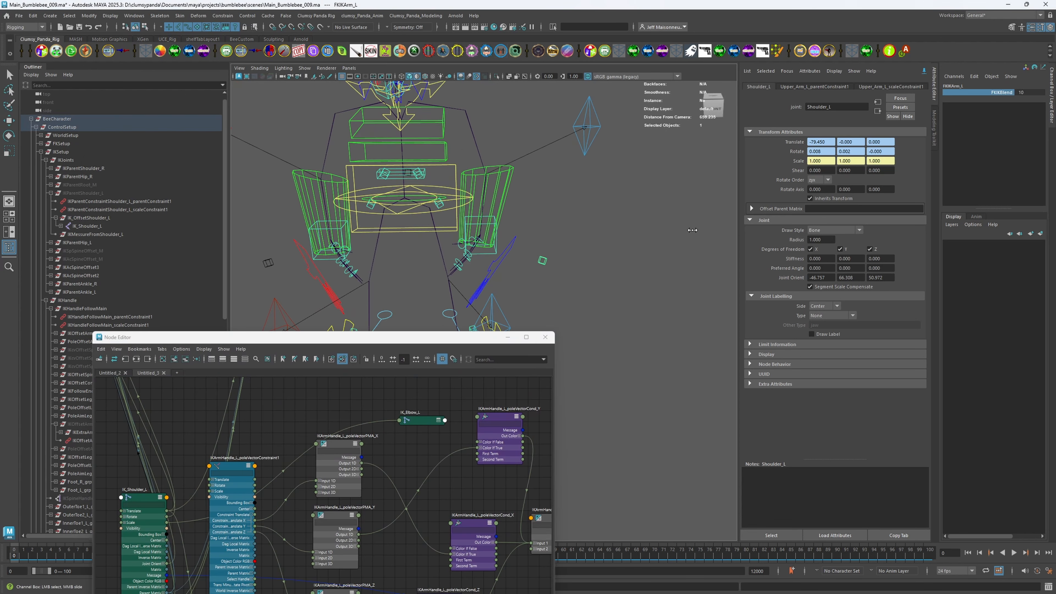
pyautogui.moveTo(531, 235); pyautogui.dragTo(442, 234, button='middle')
pyautogui.scroll(-3, 568, 245)
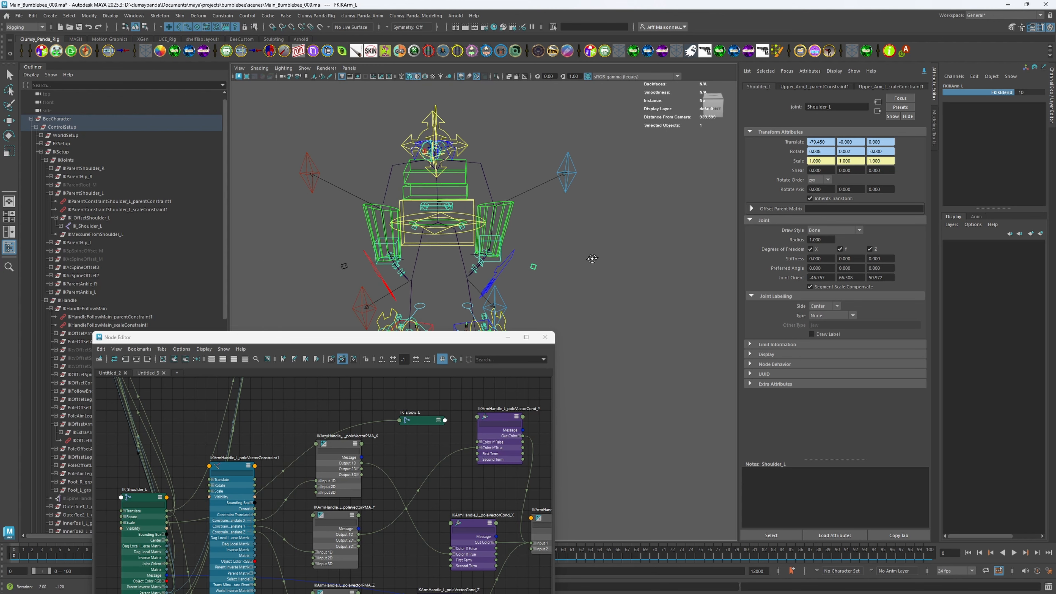
# Bring the full node network into view and shift the group of constraint and joint nodes above the pole vector network sideways.
pyautogui.moveTo(486, 337); pyautogui.dragTo(656, 399)
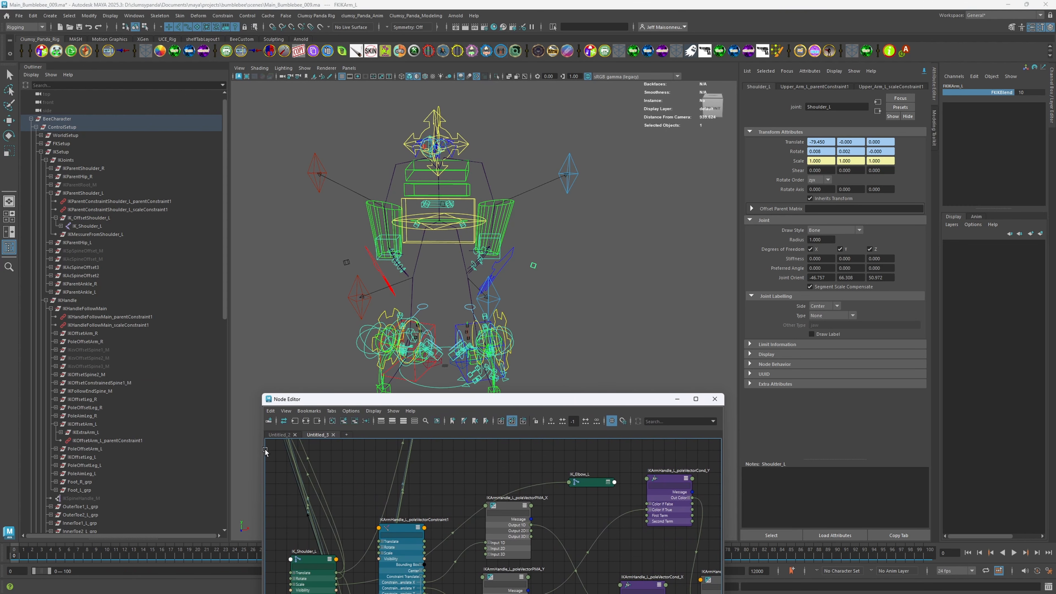
pyautogui.moveTo(479, 404); pyautogui.dragTo(433, 193)
pyautogui.scroll(8, 506, 268)
pyautogui.scroll(-6, 470, 427)
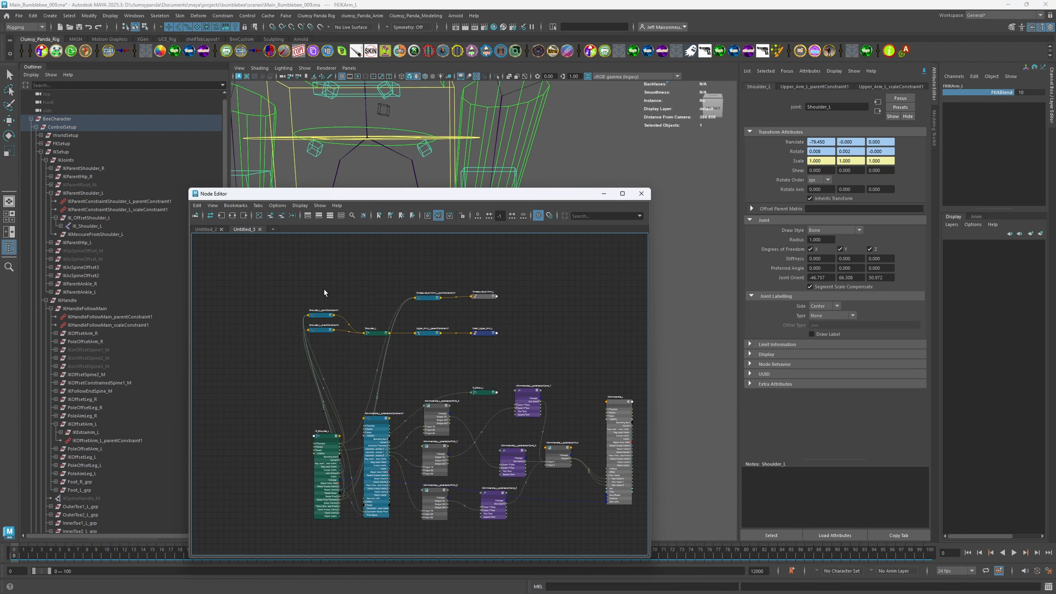
pyautogui.moveTo(297, 277); pyautogui.dragTo(564, 346)
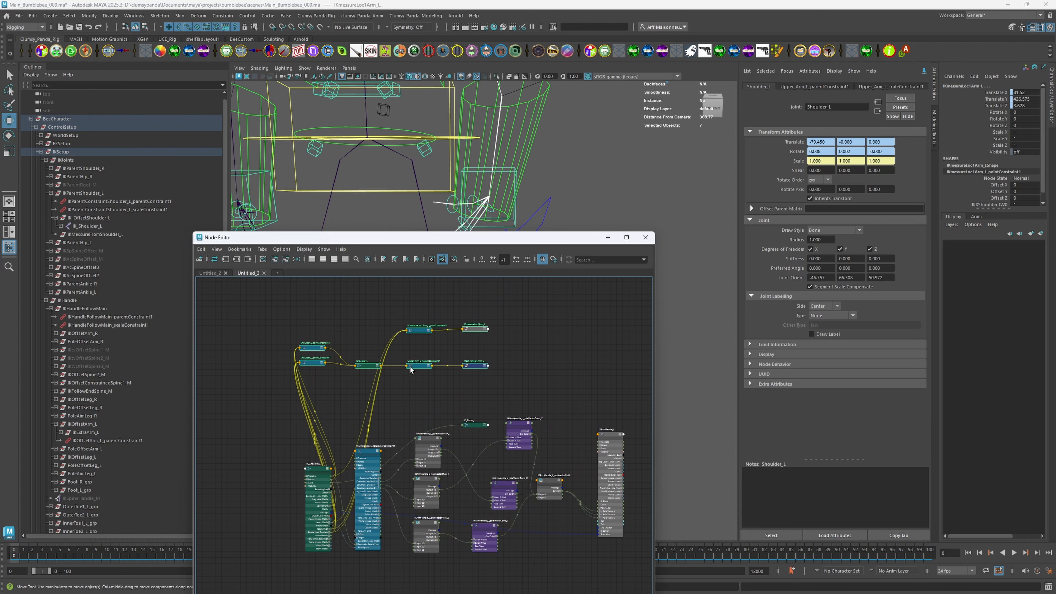
pyautogui.moveTo(412, 366); pyautogui.dragTo(459, 362)
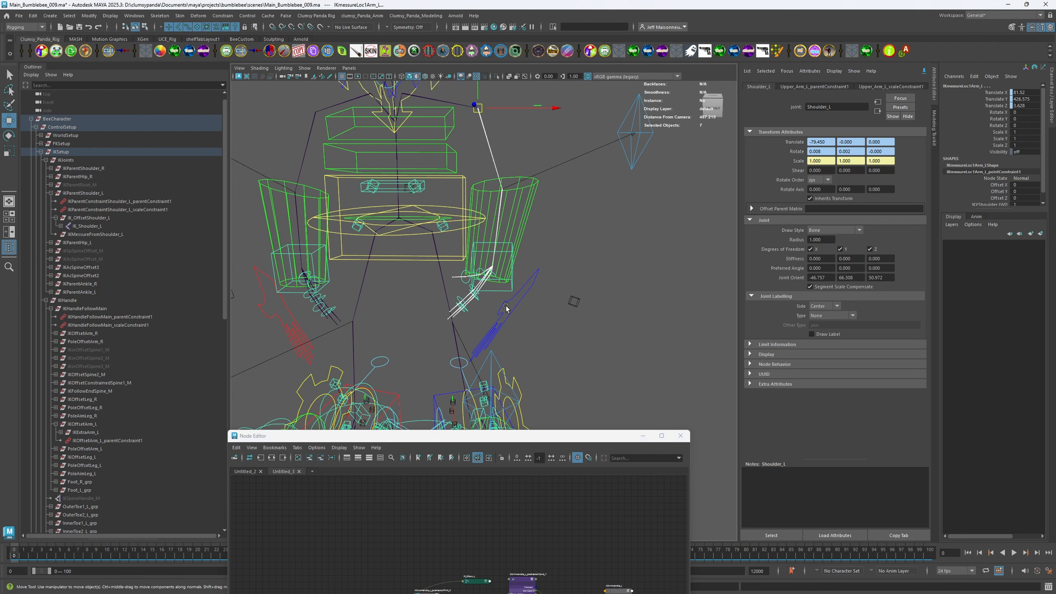
# Test the left arm's pole vector by moving the PoleArm_L control inward toward the chest, and undo the move.
pyautogui.keyDown('alt'); pyautogui.moveTo(513, 328); pyautogui.dragTo(540, 243, button='right'); pyautogui.keyUp('alt')
pyautogui.keyDown('alt'); pyautogui.moveTo(539, 244); pyautogui.dragTo(537, 294, button='middle'); pyautogui.keyUp('alt')
pyautogui.keyDown('alt'); pyautogui.moveTo(537, 294); pyautogui.dragTo(595, 265); pyautogui.keyUp('alt')
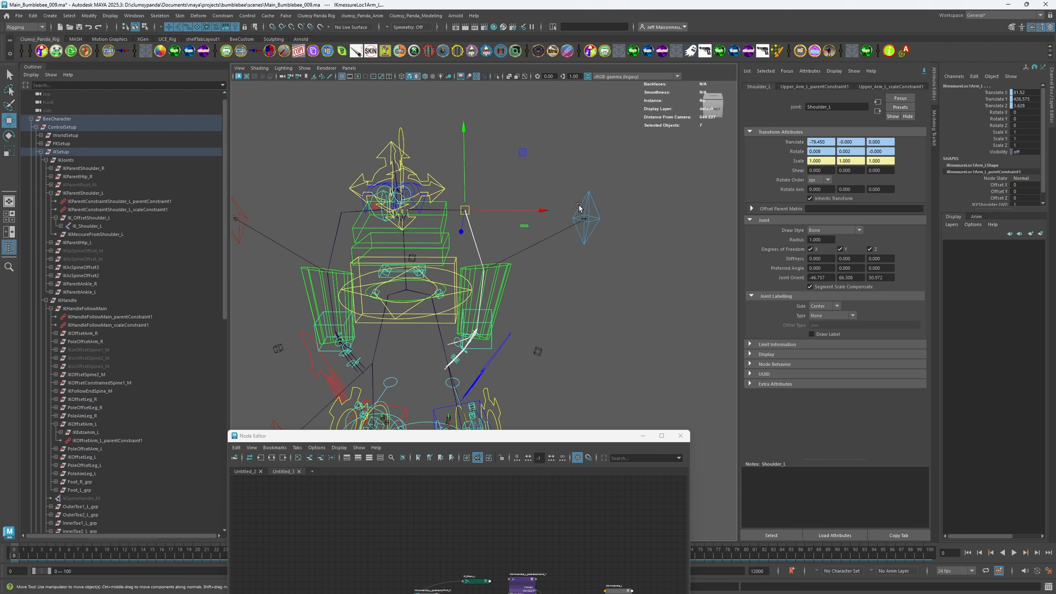
pyautogui.click(593, 230)
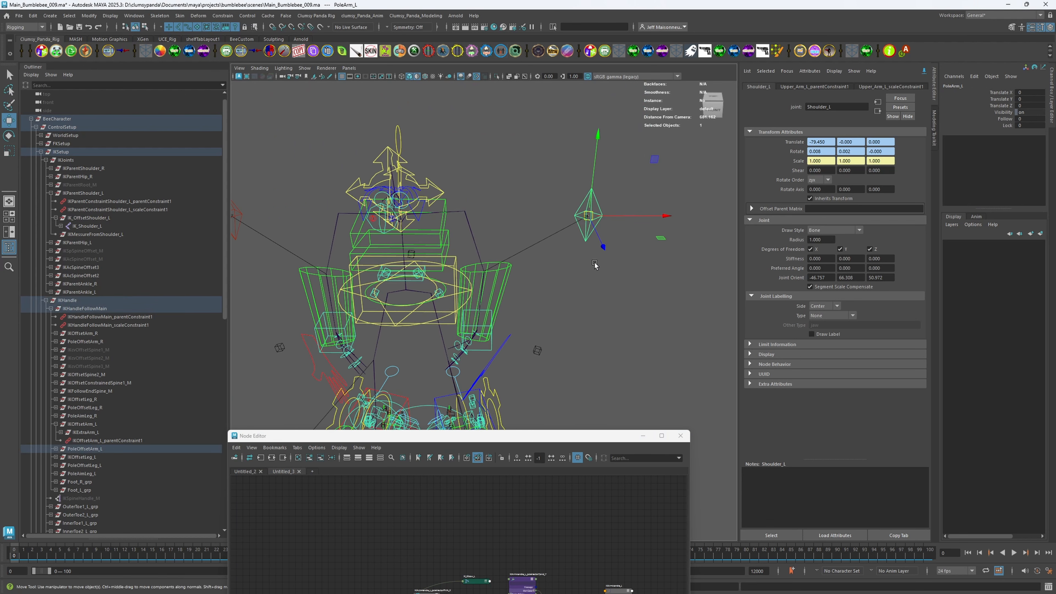
pyautogui.moveTo(588, 215); pyautogui.dragTo(454, 244)
pyautogui.hotkey('ctrl', 'z')
pyautogui.hotkey('ctrl', 'z')
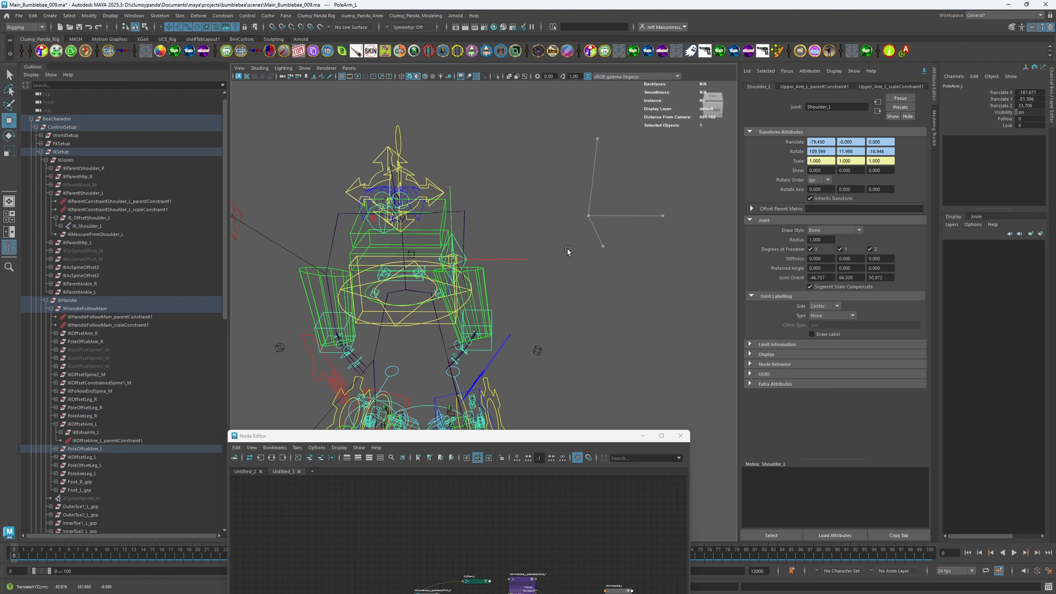